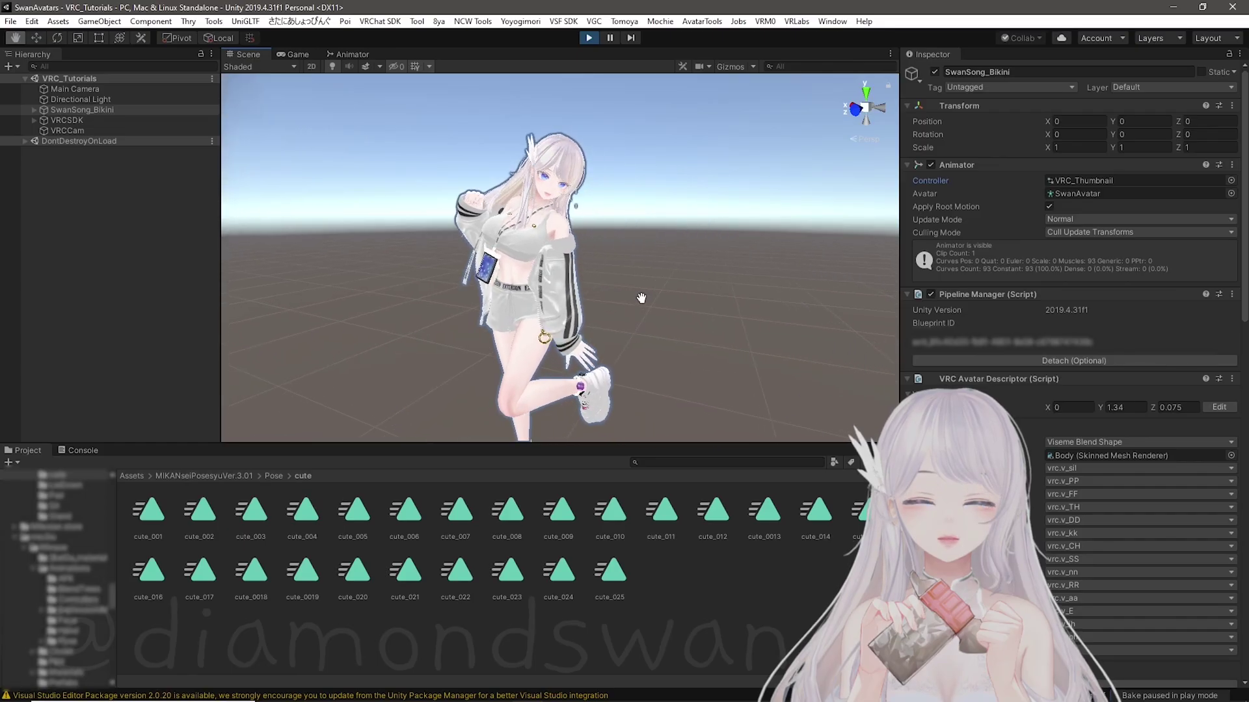
Pan the Scene view to see the avatar smaller, then down toward her legs.
{"action": "middle_click_drag", "start_coordinate": [640, 297], "coordinate": [640, 313]}
{"action": "scroll", "coordinate": [641, 317], "scroll_direction": "down", "scroll_amount": 5}
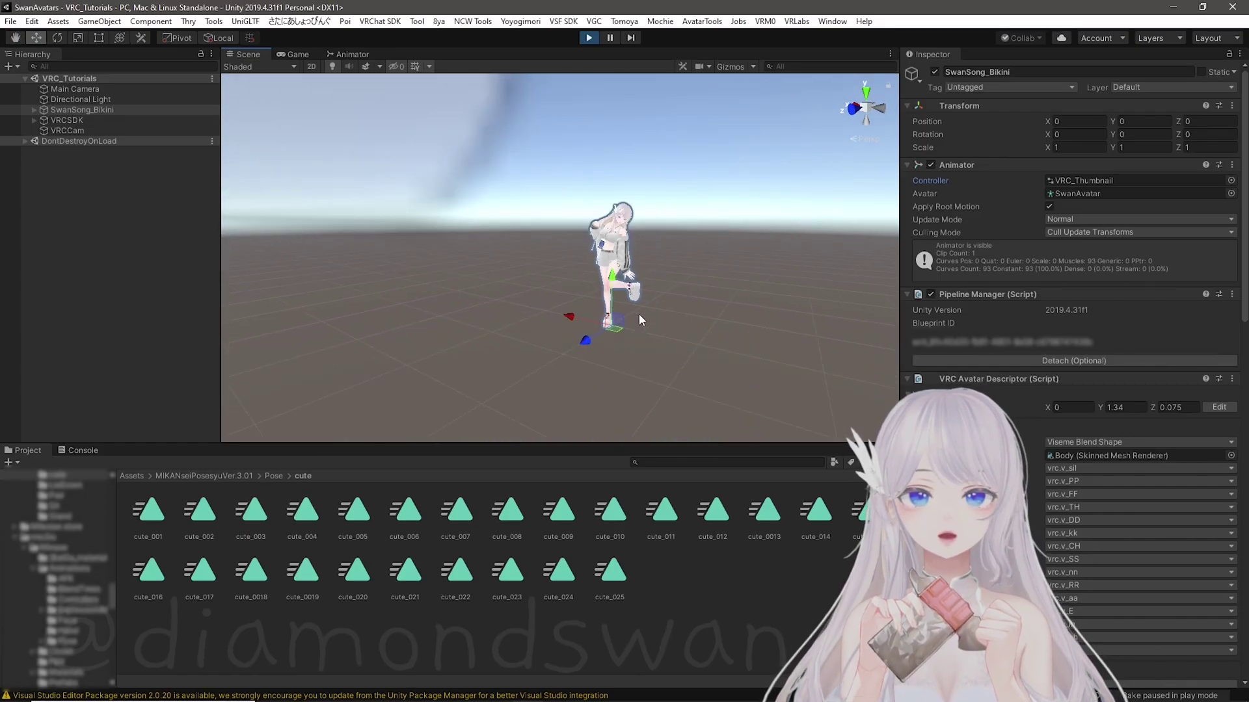
{"action": "scroll", "coordinate": [644, 314], "scroll_direction": "up", "scroll_amount": 6}
{"action": "middle_click_drag", "start_coordinate": [699, 309], "coordinate": [700, 307]}
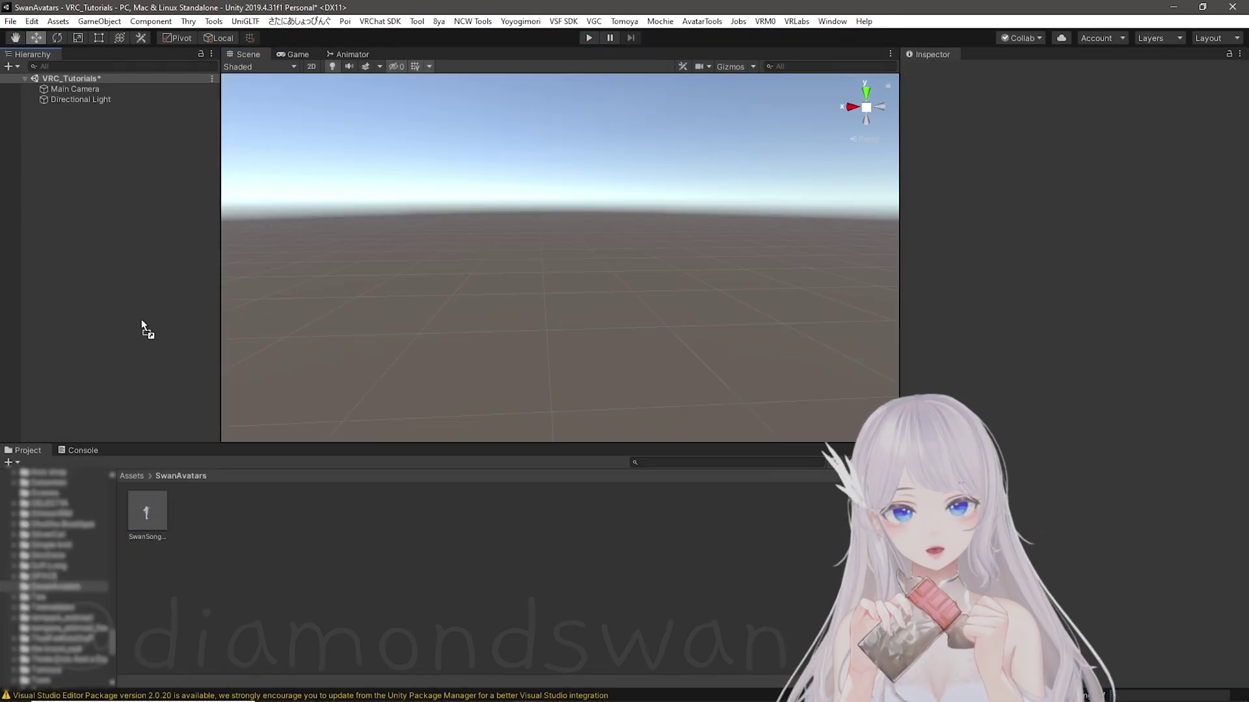
Place the SwanSong_Bikini prefab in the scene, enable Upload Image, and return to Scene view.
{"action": "left_click_drag", "start_coordinate": [137, 297], "coordinate": [137, 297]}
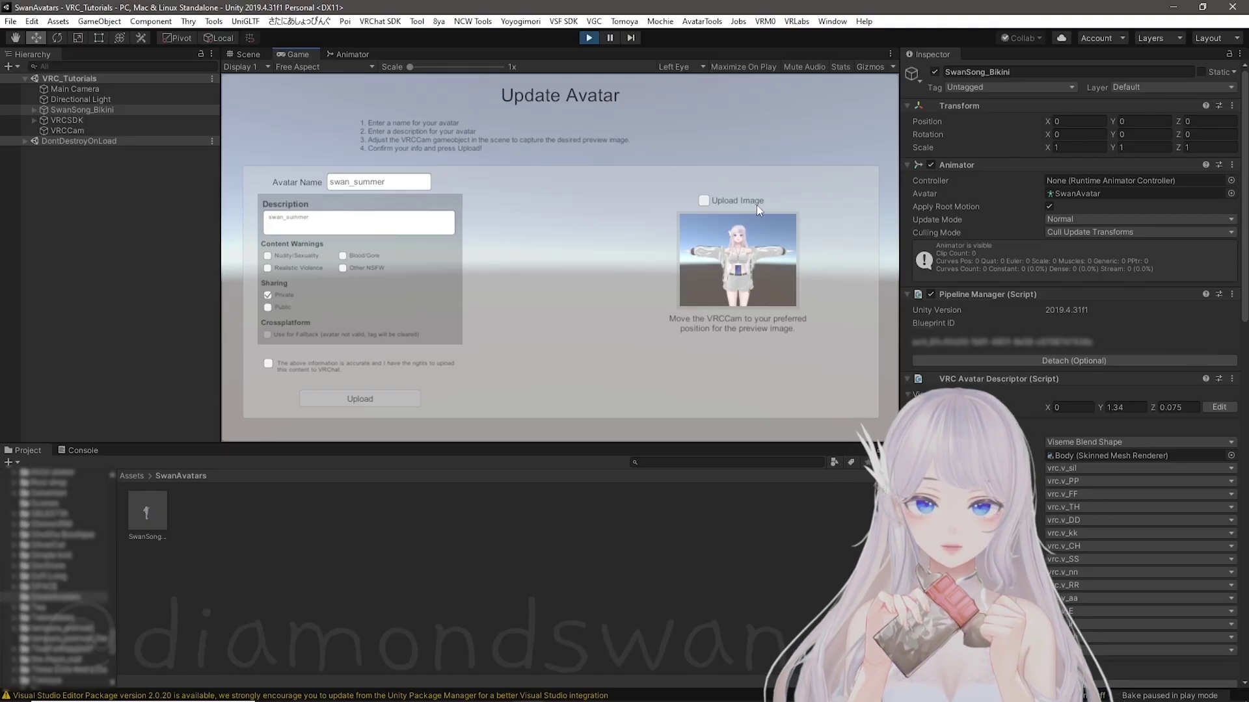
{"action": "left_click", "coordinate": [744, 205]}
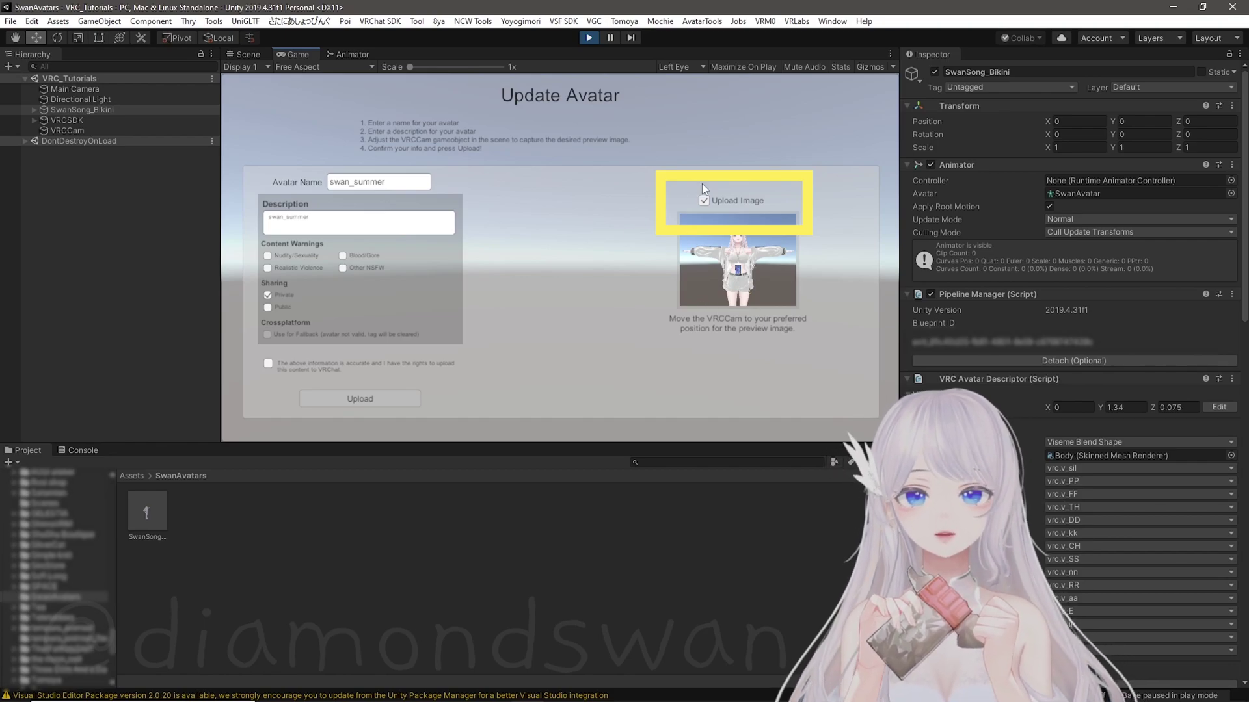
{"action": "left_click", "coordinate": [249, 55]}
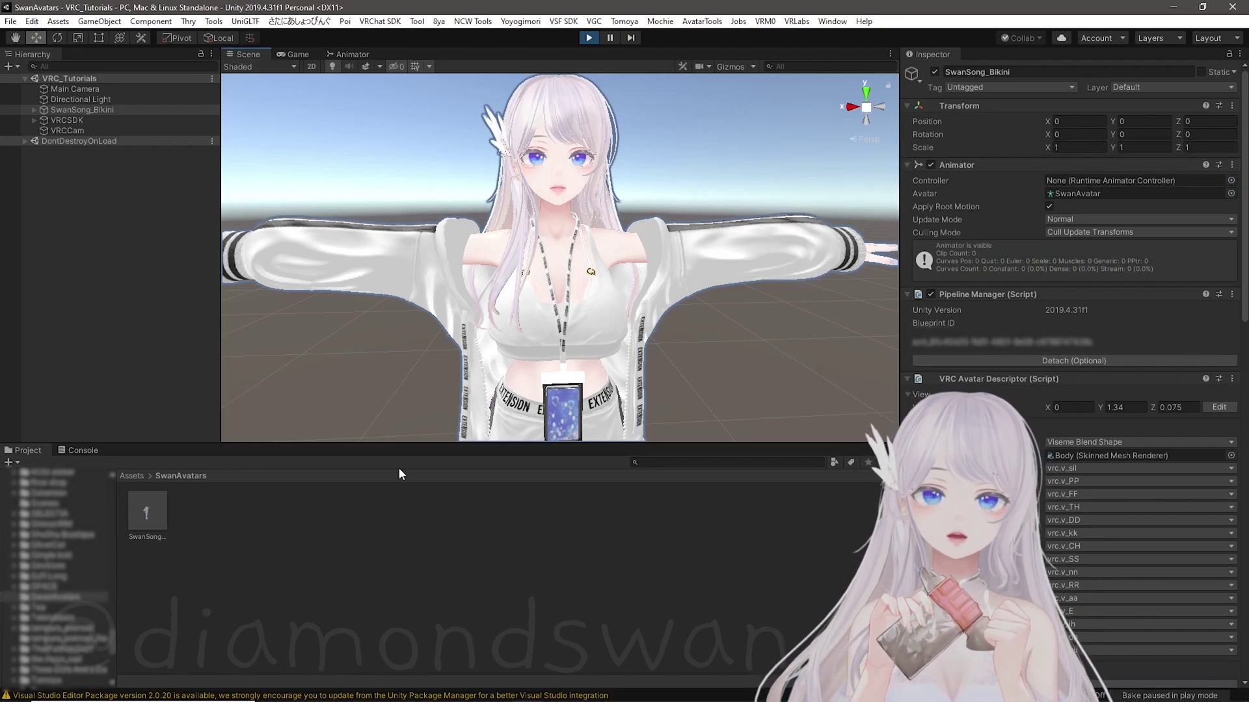
Create the VRC_Thumbnail animator controller in SwanAvatars and show its Base Layer graph.
{"action": "right_click", "coordinate": [332, 533]}
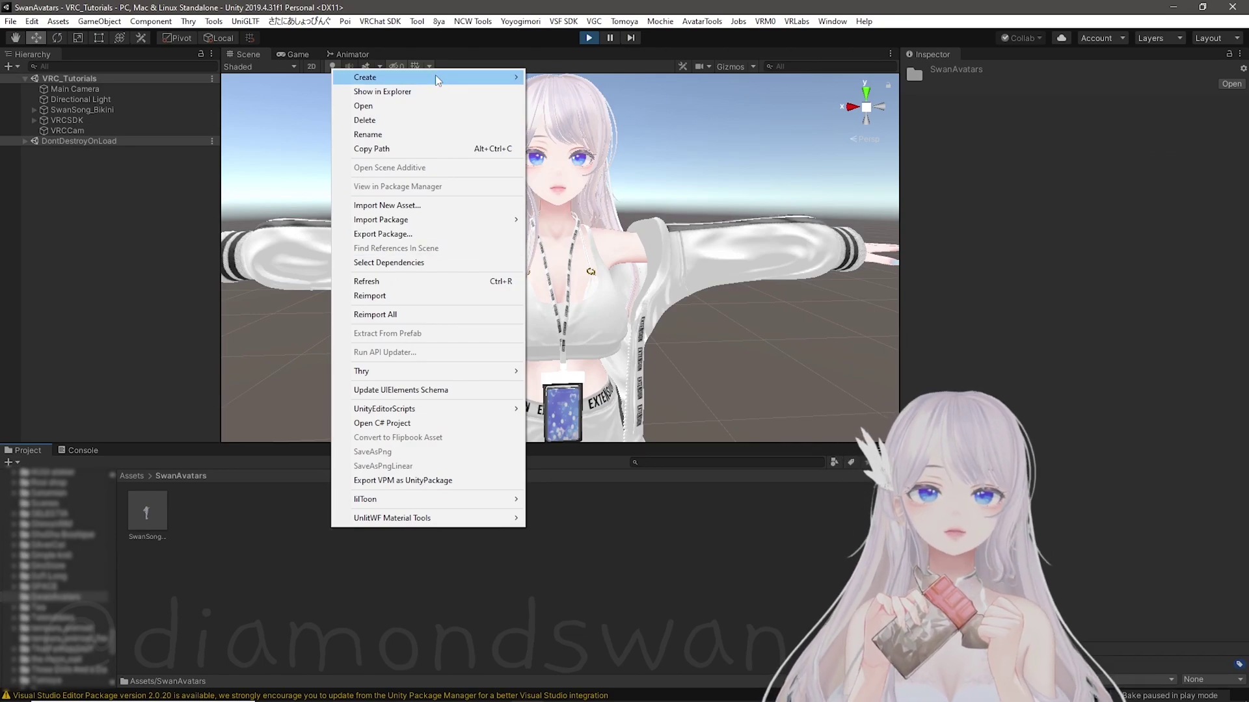
{"action": "mouse_move", "coordinate": [429, 78]}
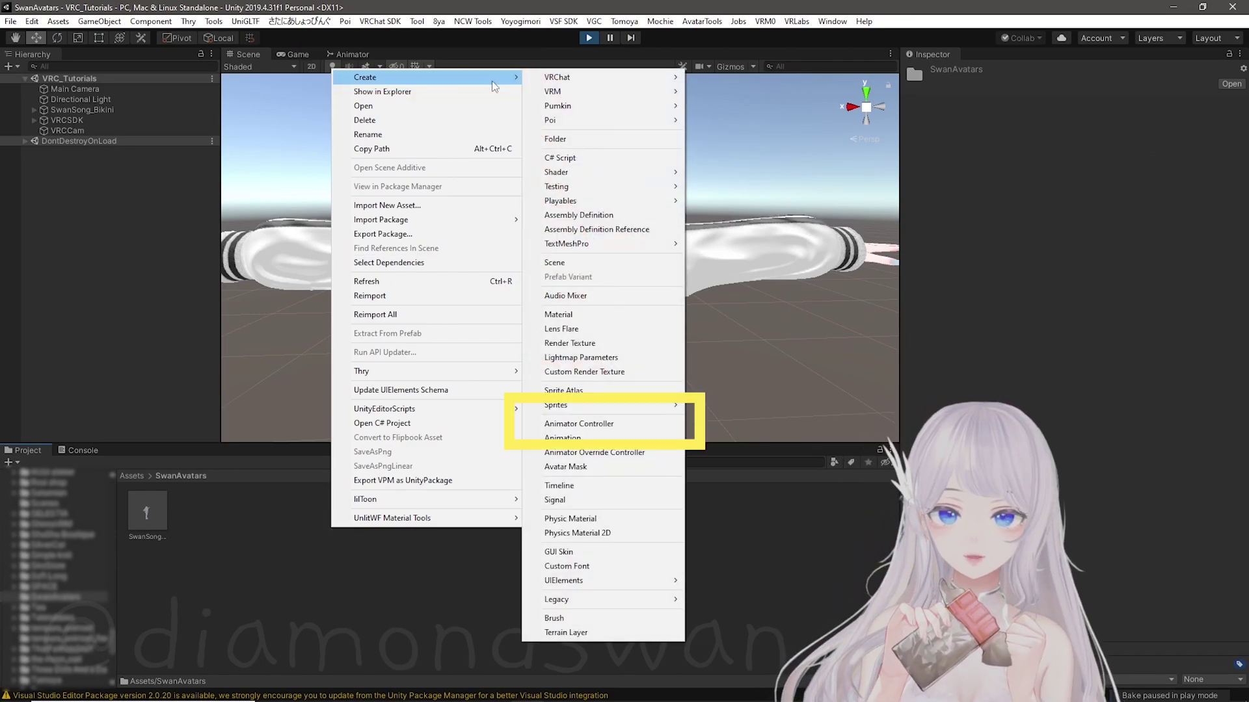
{"action": "left_click", "coordinate": [578, 424]}
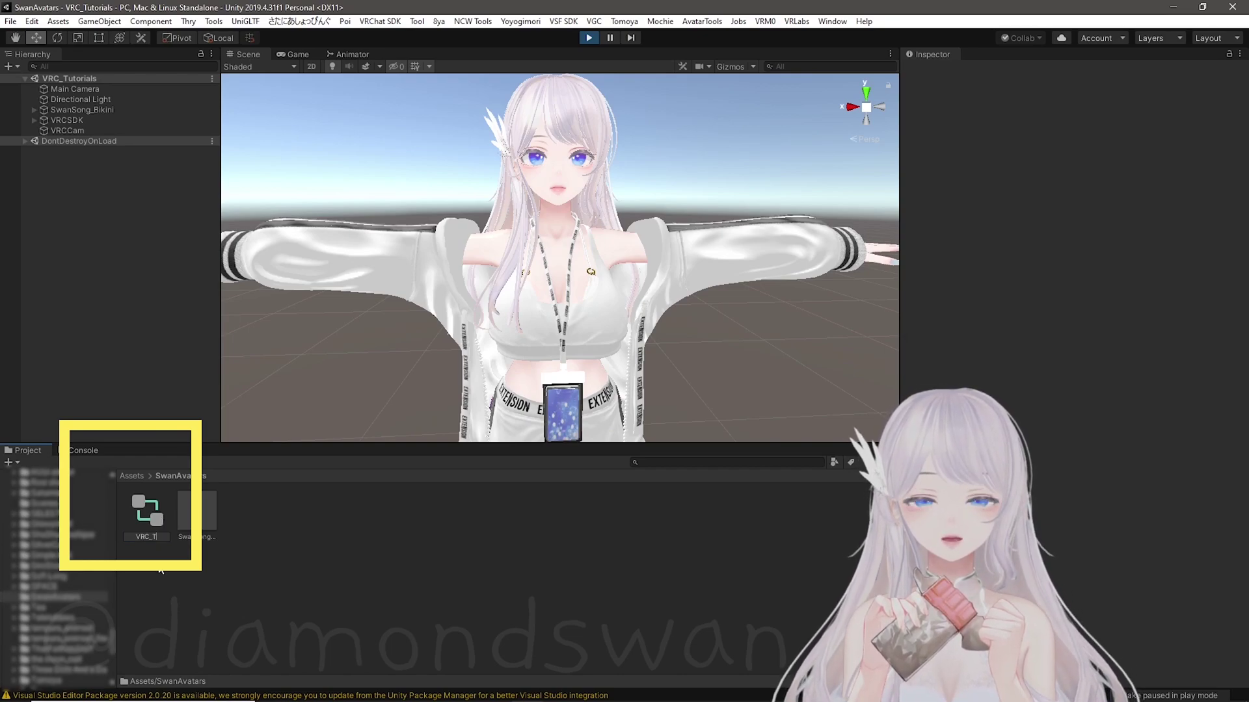
{"action": "key", "text": "Return"}
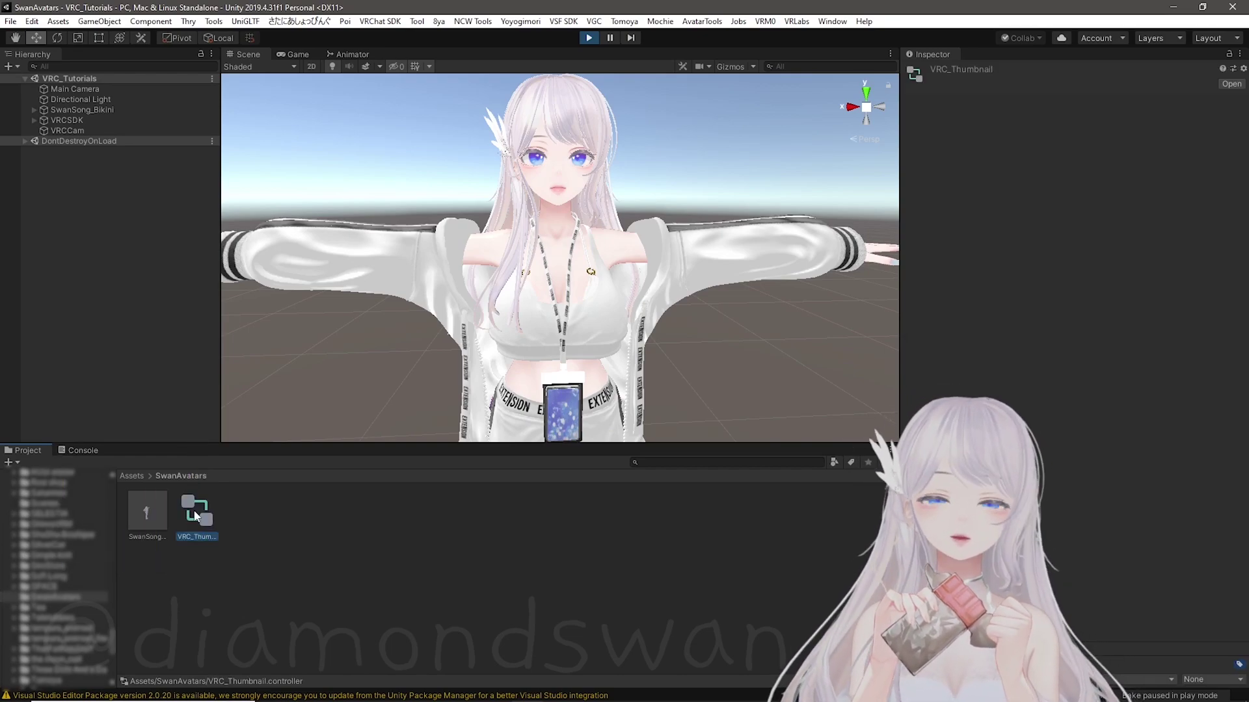
{"action": "left_click", "coordinate": [353, 54]}
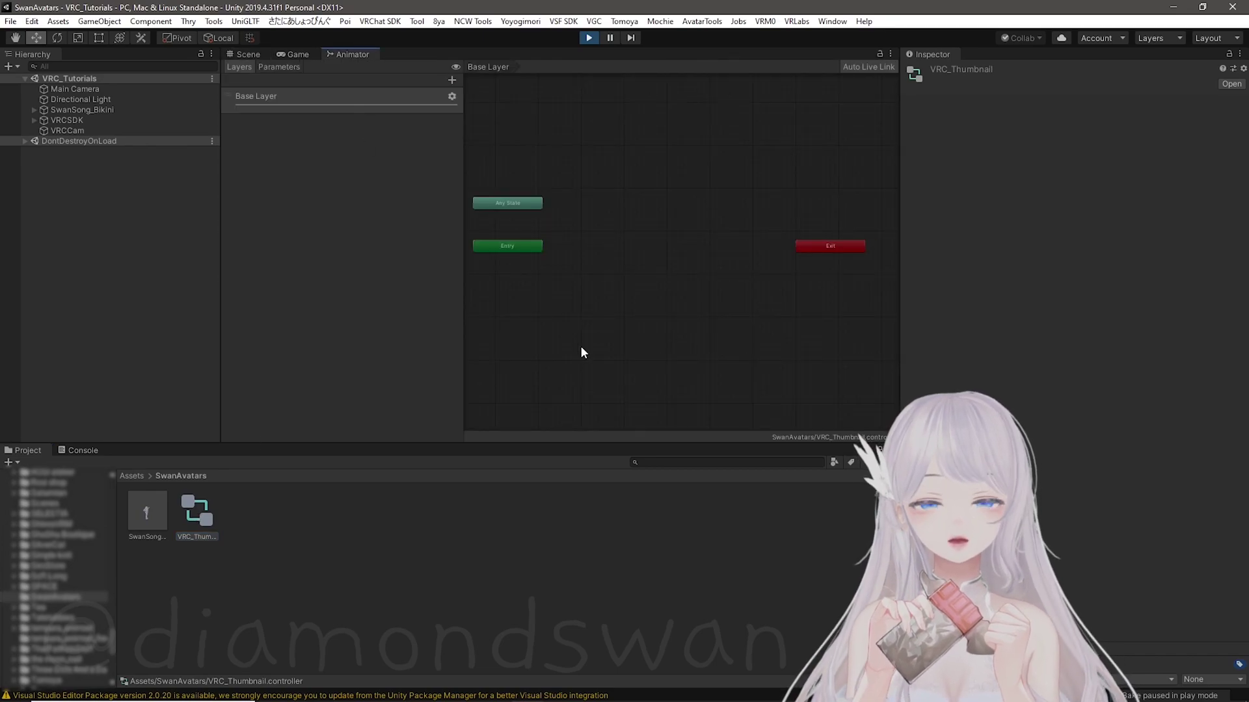
{"action": "left_click", "coordinate": [644, 252]}
{"action": "left_click", "coordinate": [717, 461]}
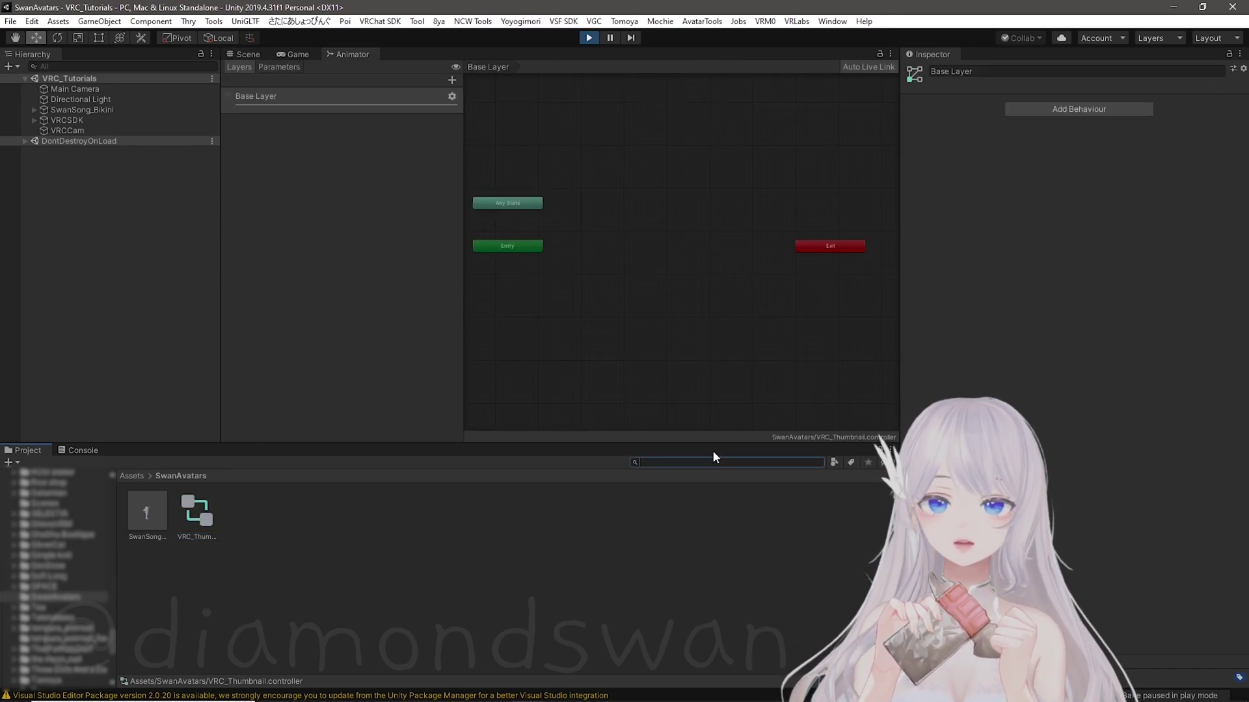
{"action": "type", "text": "pose"}
{"action": "scroll", "coordinate": [706, 553], "scroll_direction": "down", "scroll_amount": 3}
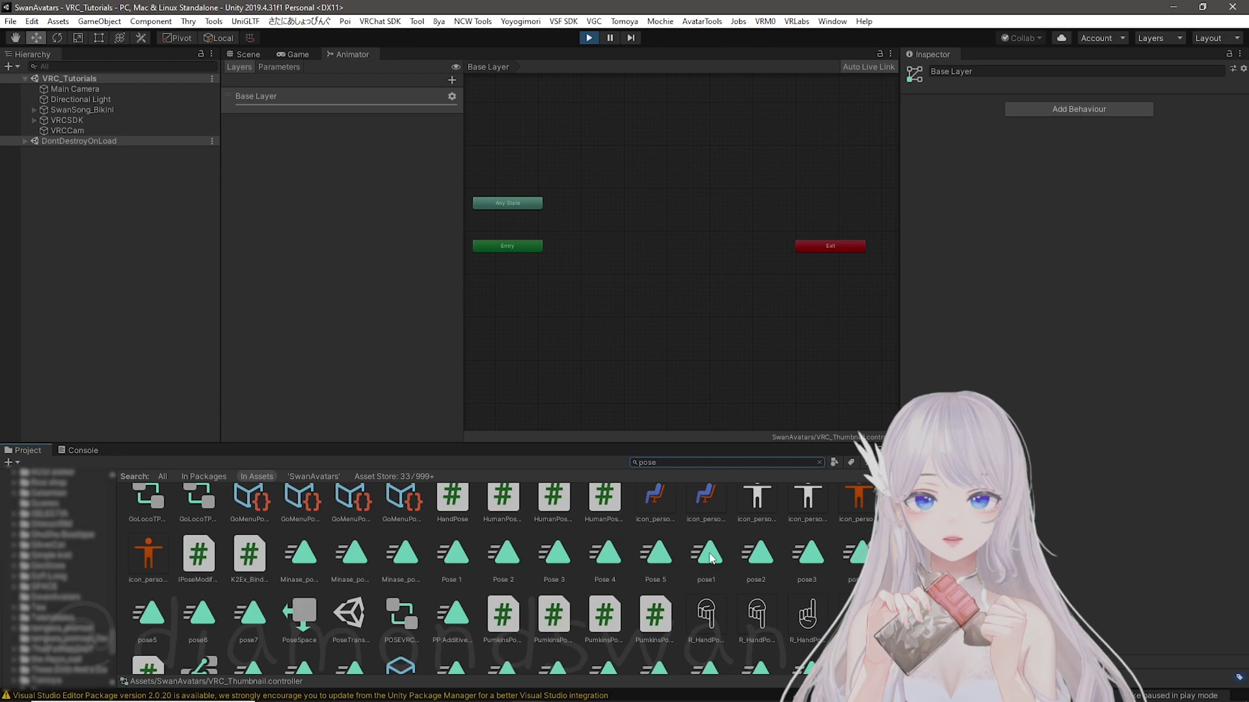
{"action": "scroll", "coordinate": [710, 552], "scroll_direction": "down", "scroll_amount": 3}
Preview tempura pose clips like tmpr_pose4, then preview poses on the SwanSong_Bikini avatar.
{"action": "left_click", "coordinate": [756, 520]}
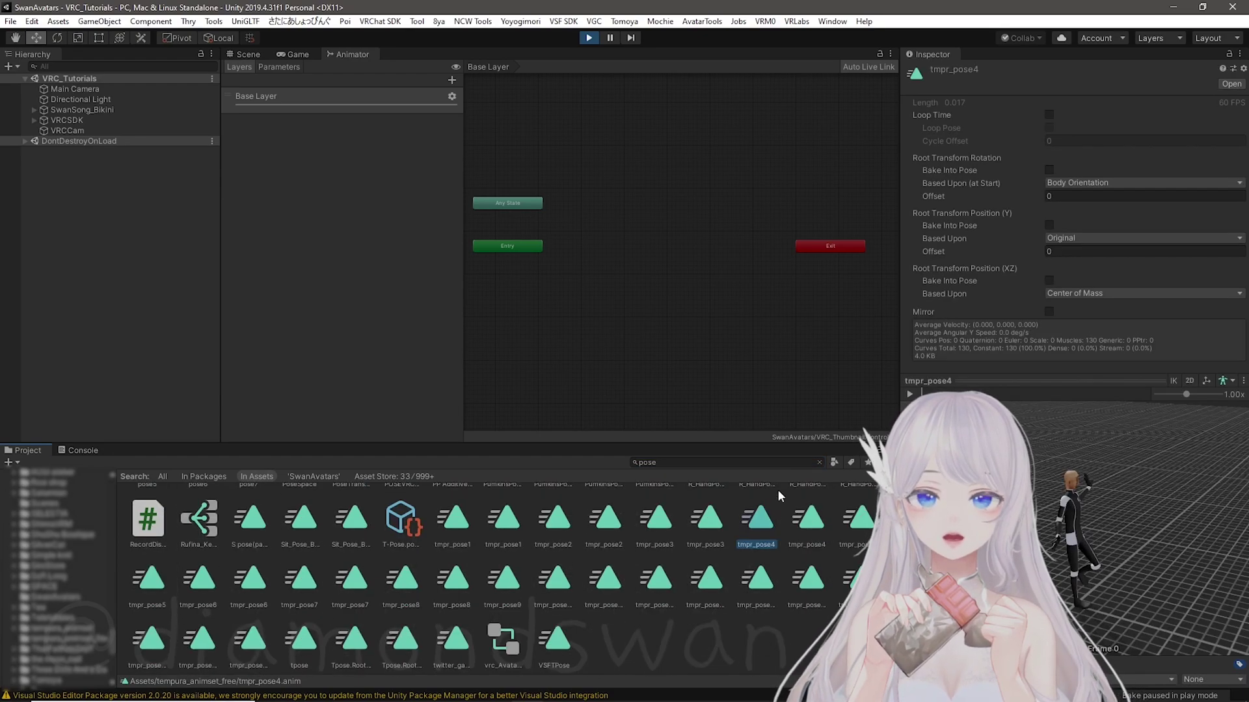
{"action": "left_click", "coordinate": [821, 461]}
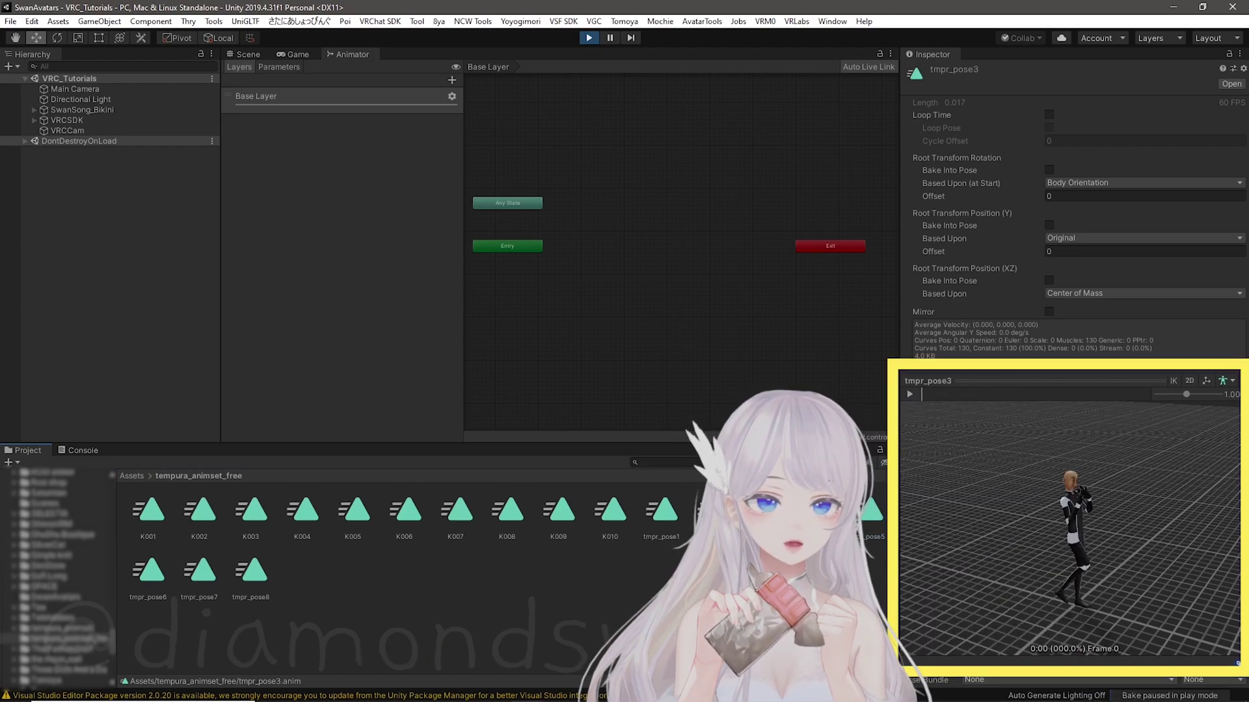
{"action": "left_click", "coordinate": [712, 510]}
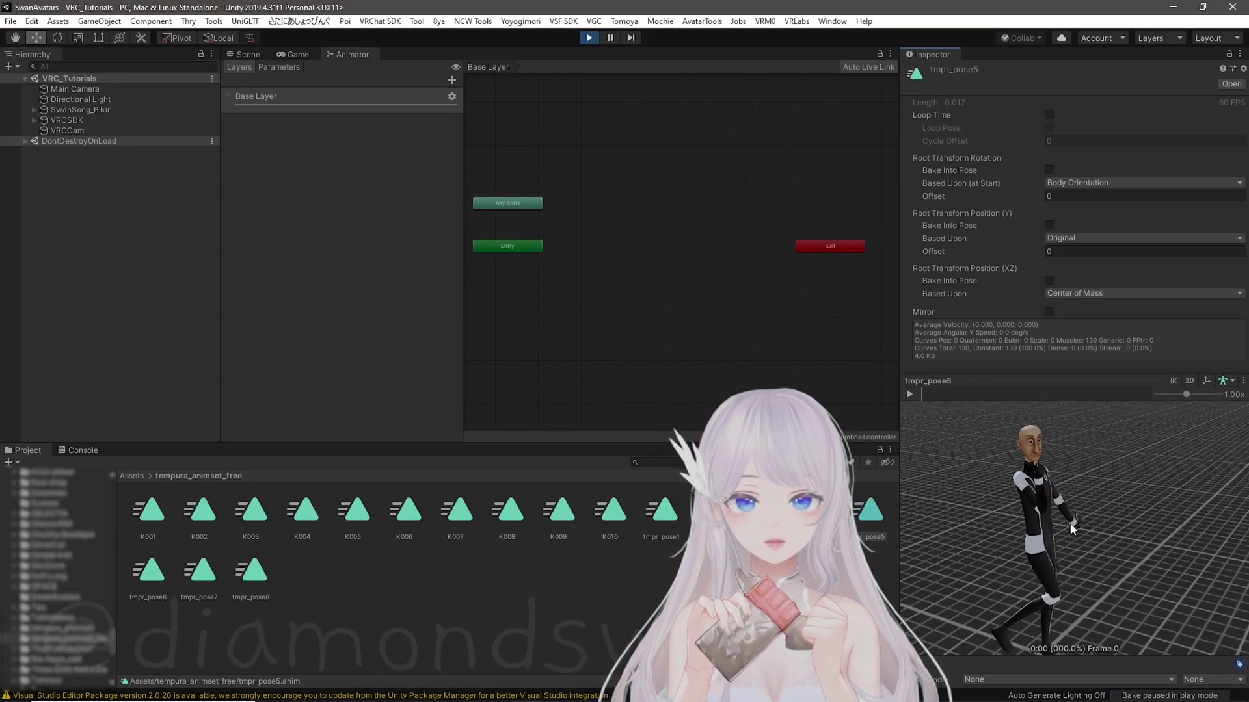
{"action": "left_click_drag", "start_coordinate": [1071, 526], "coordinate": [1009, 517]}
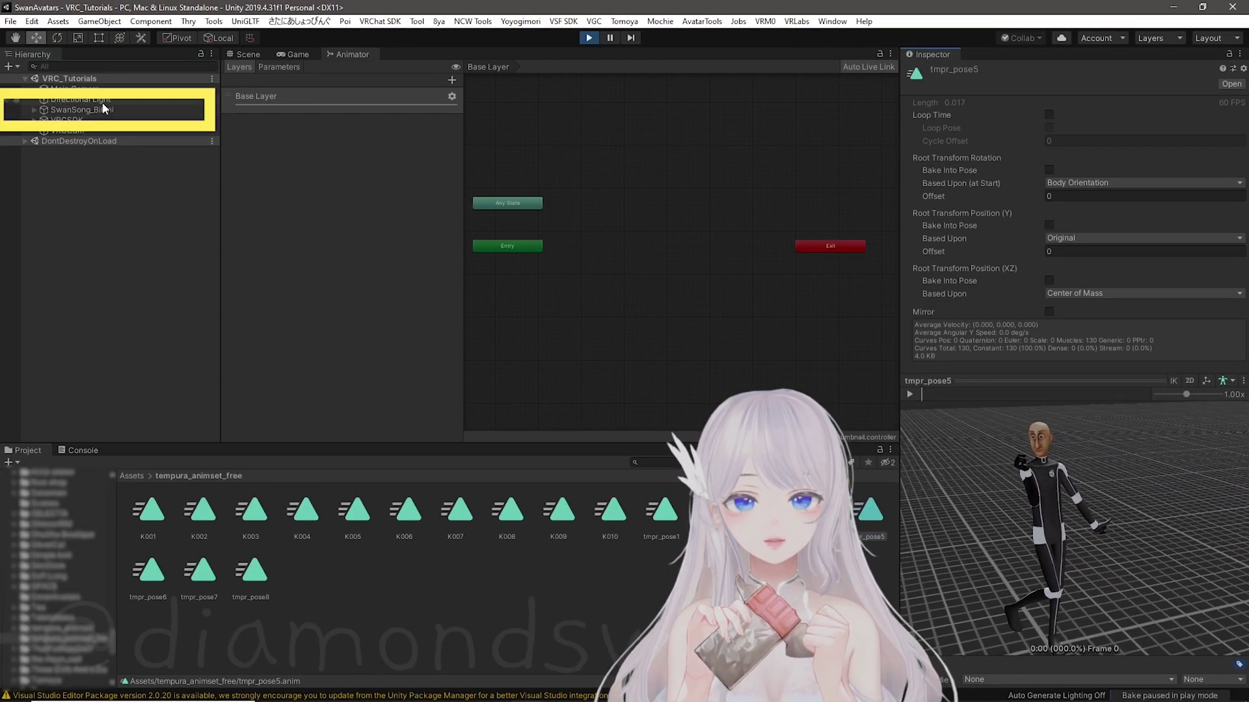
{"action": "mouse_move", "coordinate": [104, 111]}
{"action": "left_mouse_down"}
{"action": "mouse_move", "coordinate": [1097, 445]}
{"action": "mouse_move", "coordinate": [1135, 519]}
{"action": "left_mouse_up"}
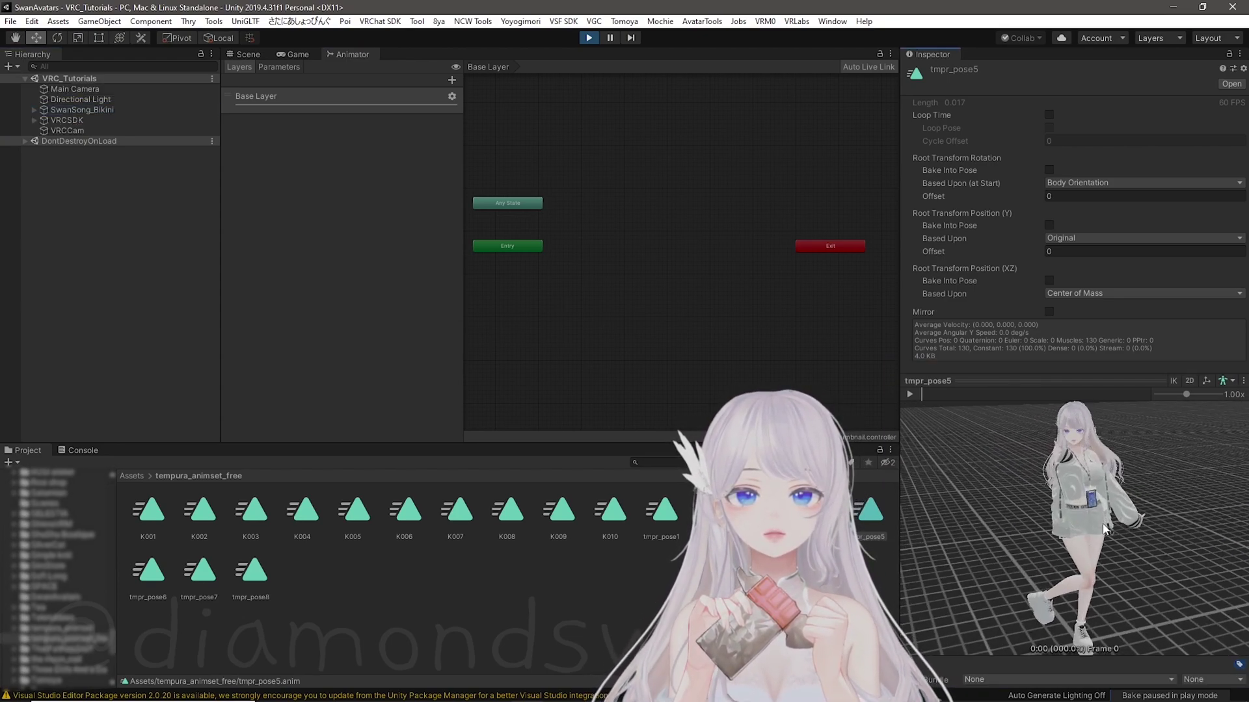
{"action": "scroll", "coordinate": [1135, 518], "scroll_direction": "up", "scroll_amount": 3}
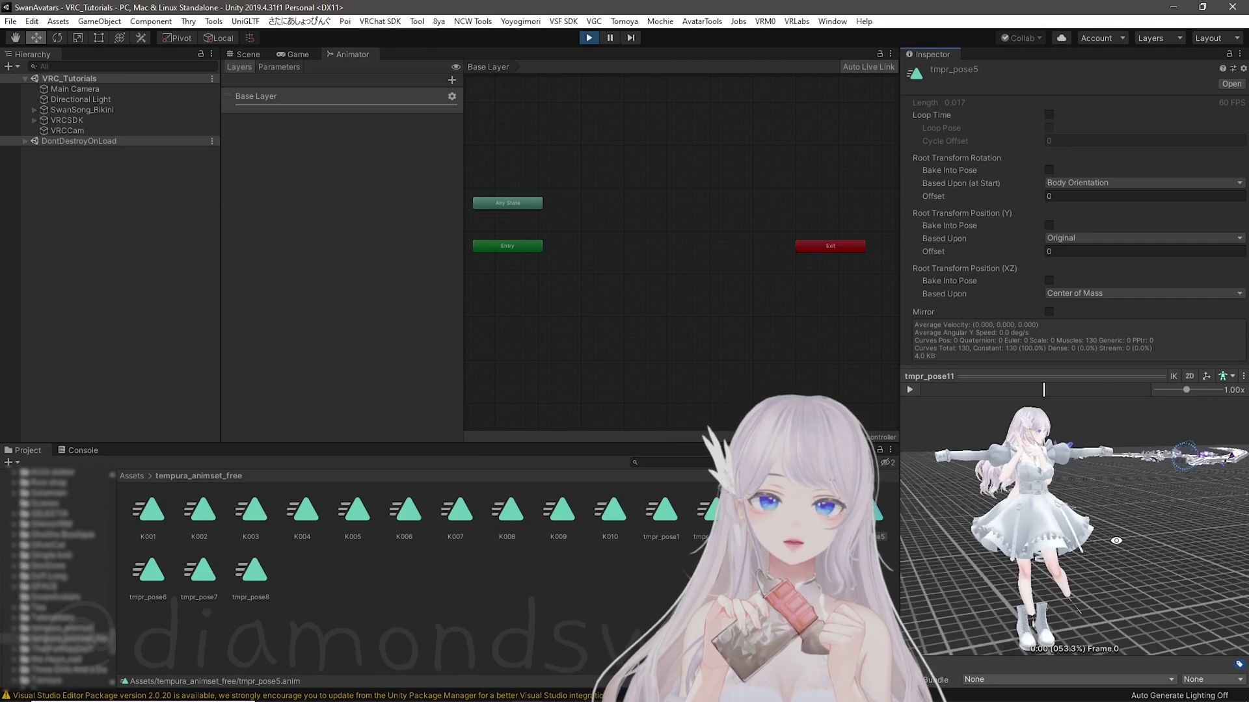
{"action": "mouse_move", "coordinate": [941, 424]}
{"action": "left_mouse_down"}
{"action": "mouse_move", "coordinate": [1159, 506]}
{"action": "mouse_move", "coordinate": [1053, 535]}
{"action": "left_mouse_up"}
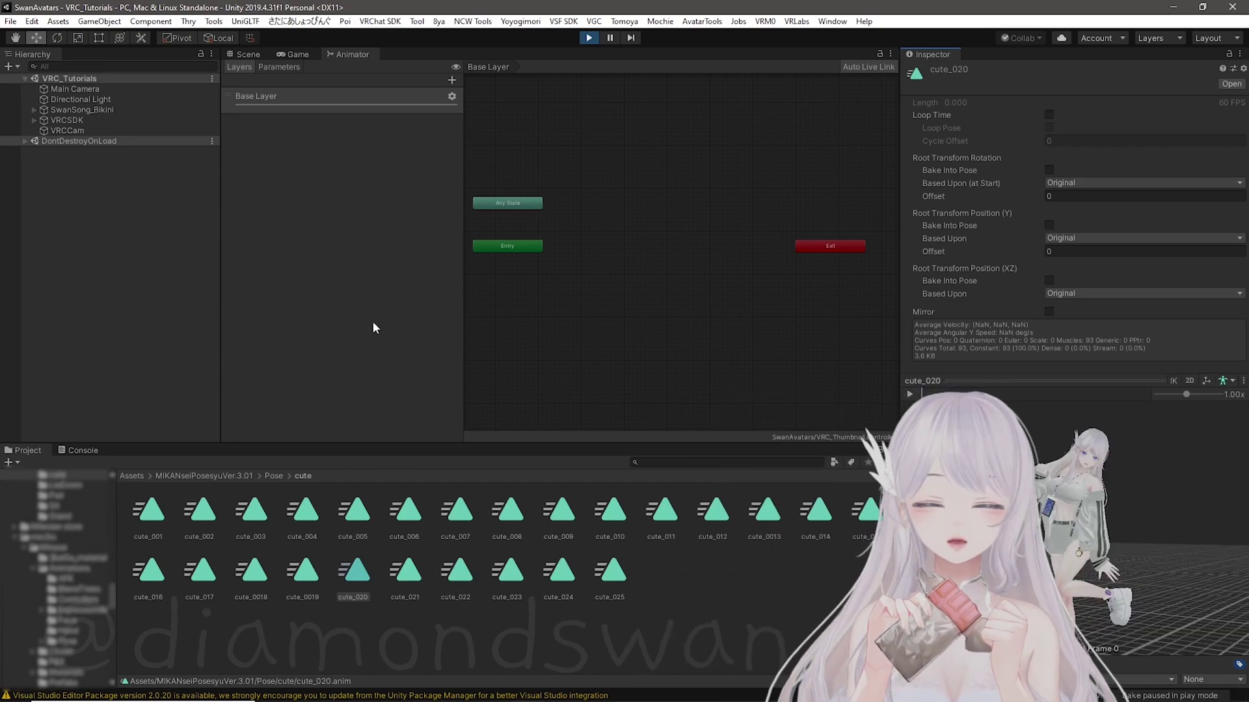
Add an empty Base Layer state named Pose with cute_020 as its Motion.
{"action": "right_click", "coordinate": [625, 264]}
{"action": "mouse_move", "coordinate": [683, 272]}
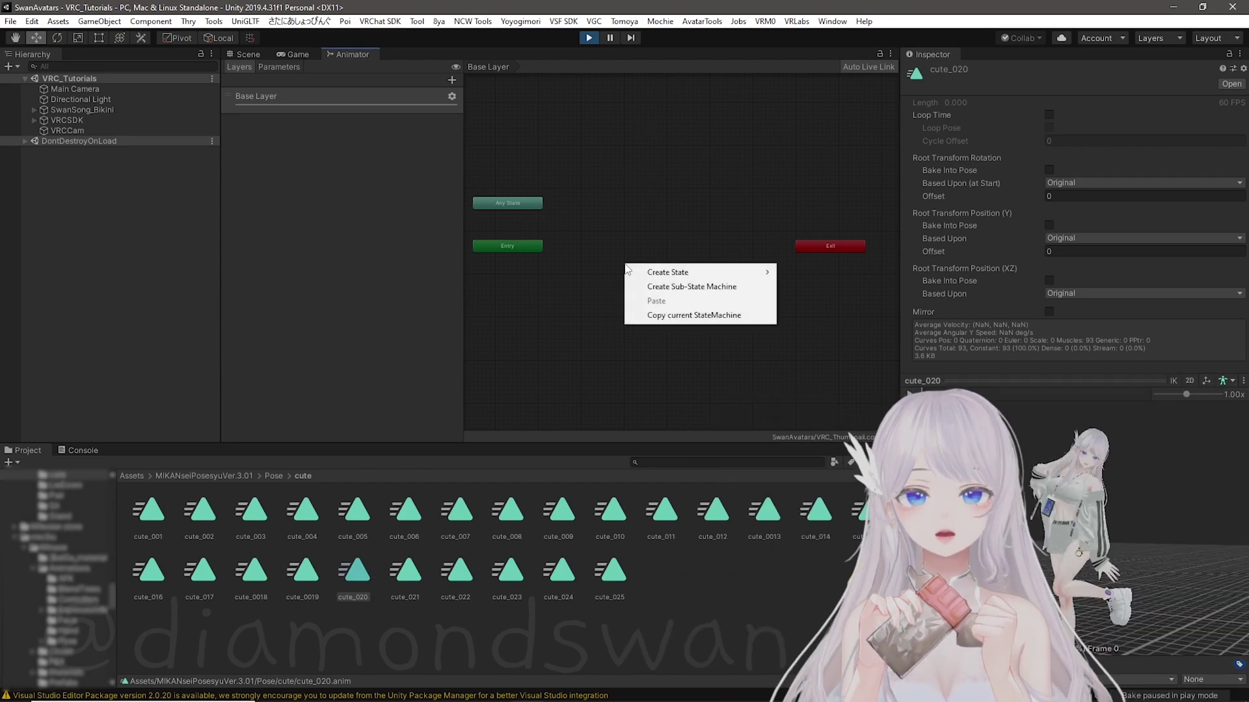
{"action": "left_click", "coordinate": [806, 273]}
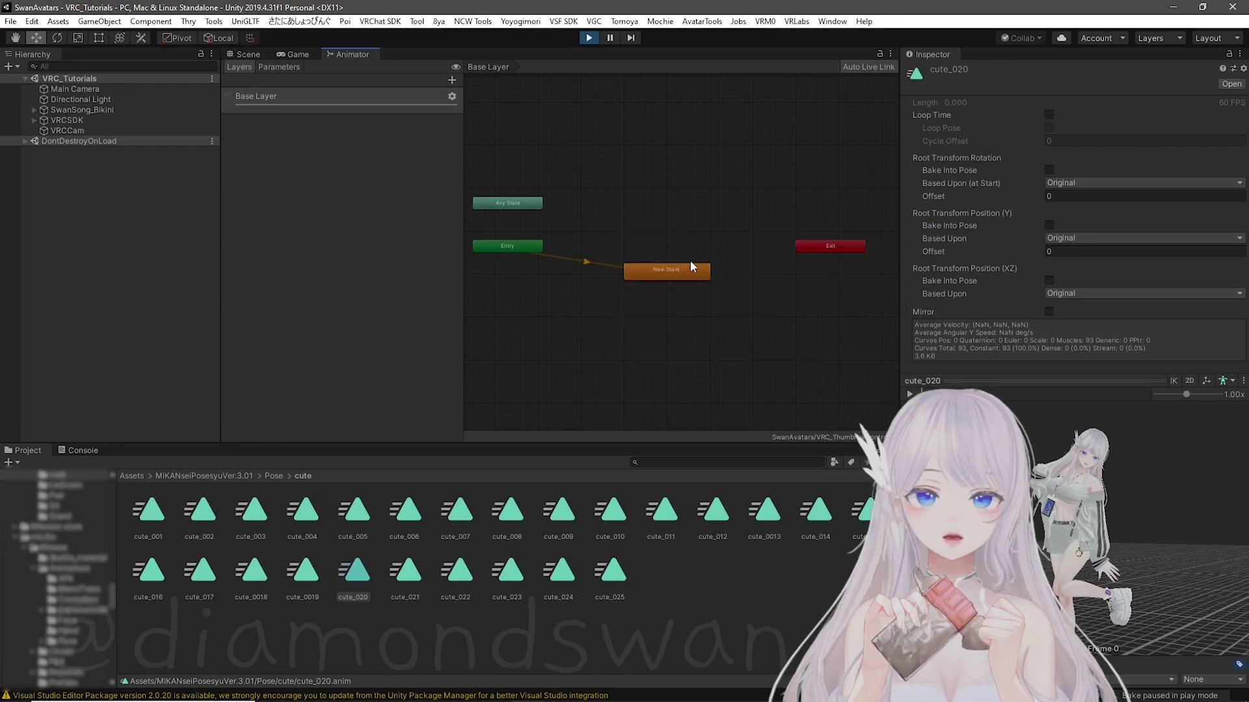
{"action": "left_click", "coordinate": [678, 252]}
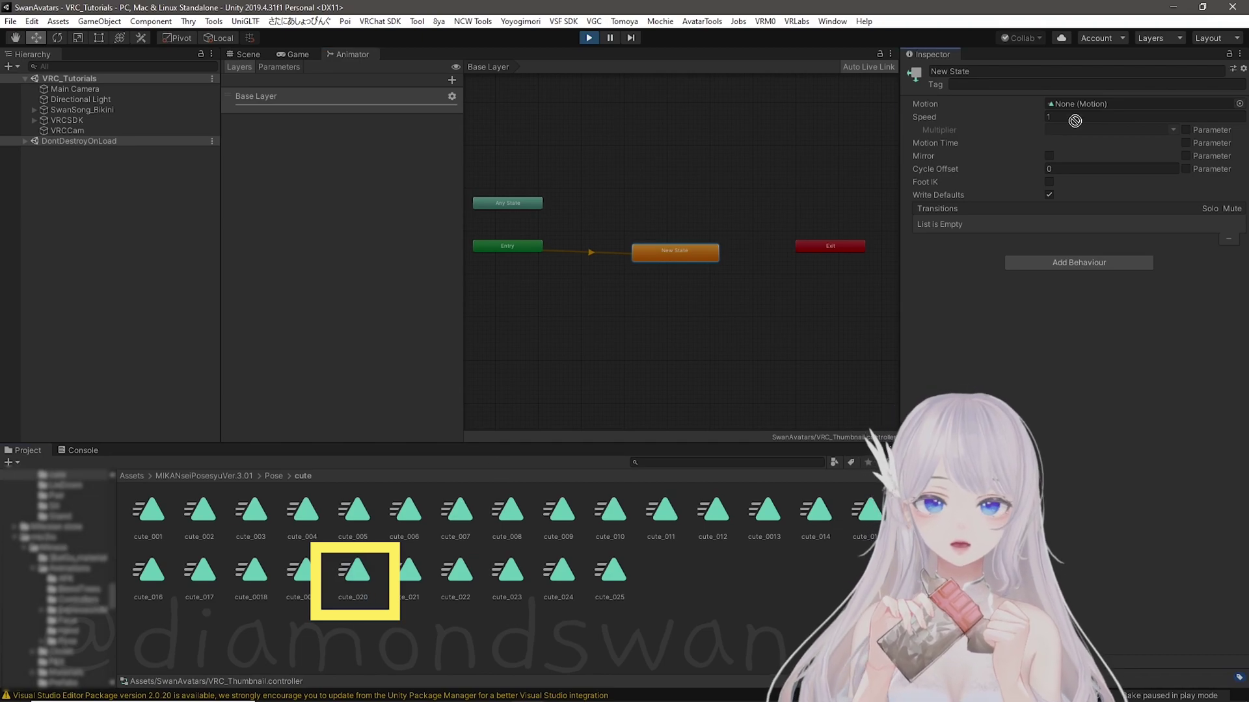
{"action": "left_click_drag", "start_coordinate": [1074, 120], "coordinate": [1074, 103]}
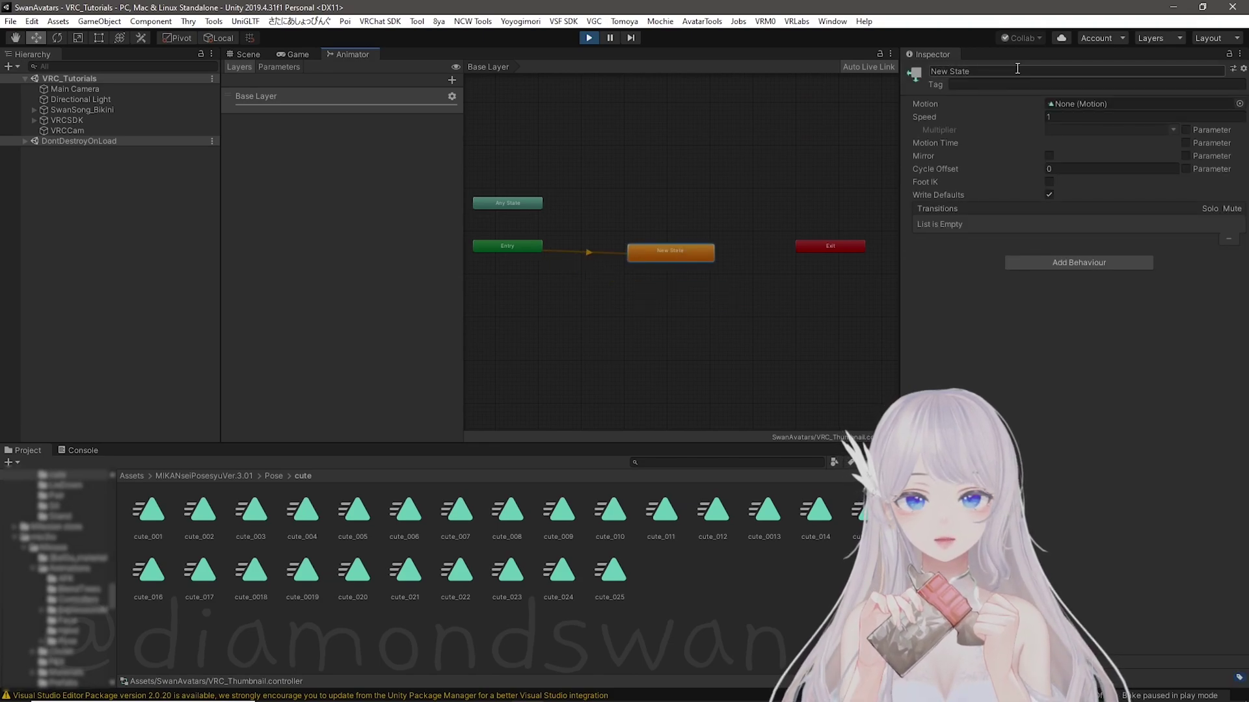
{"action": "left_click", "coordinate": [1017, 70]}
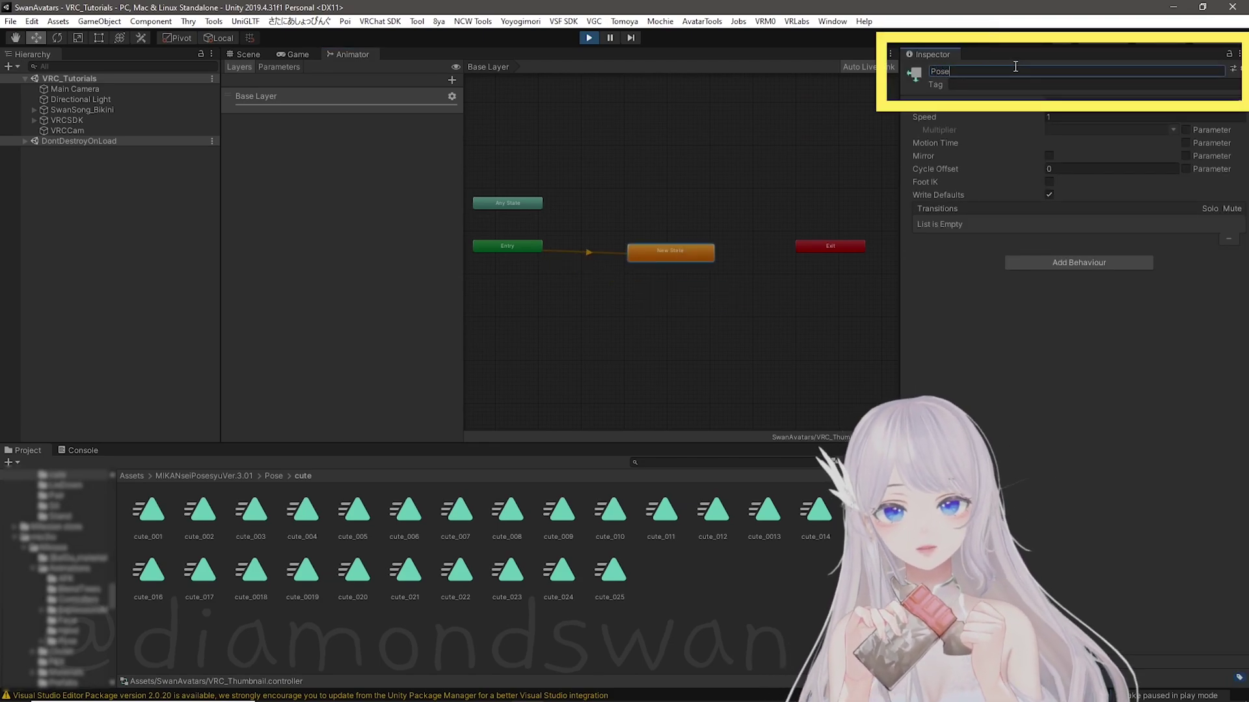
{"action": "left_click", "coordinate": [676, 254]}
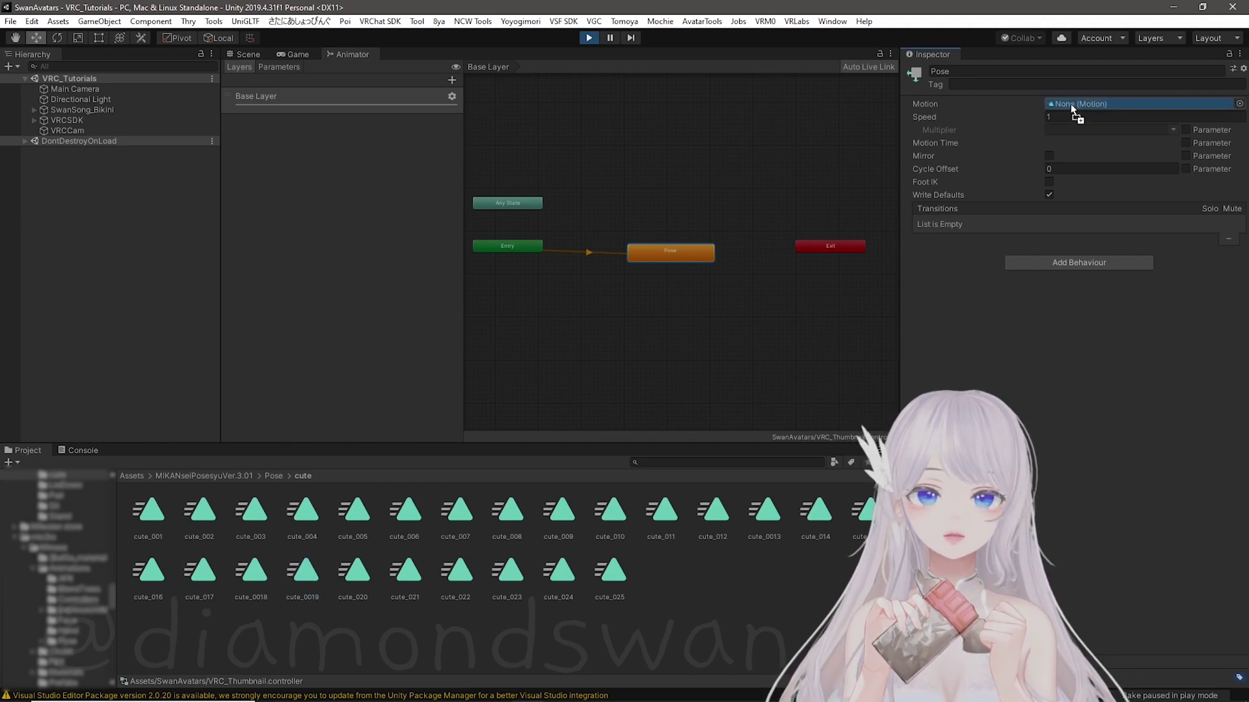
{"action": "left_click_drag", "start_coordinate": [1118, 86], "coordinate": [1103, 105]}
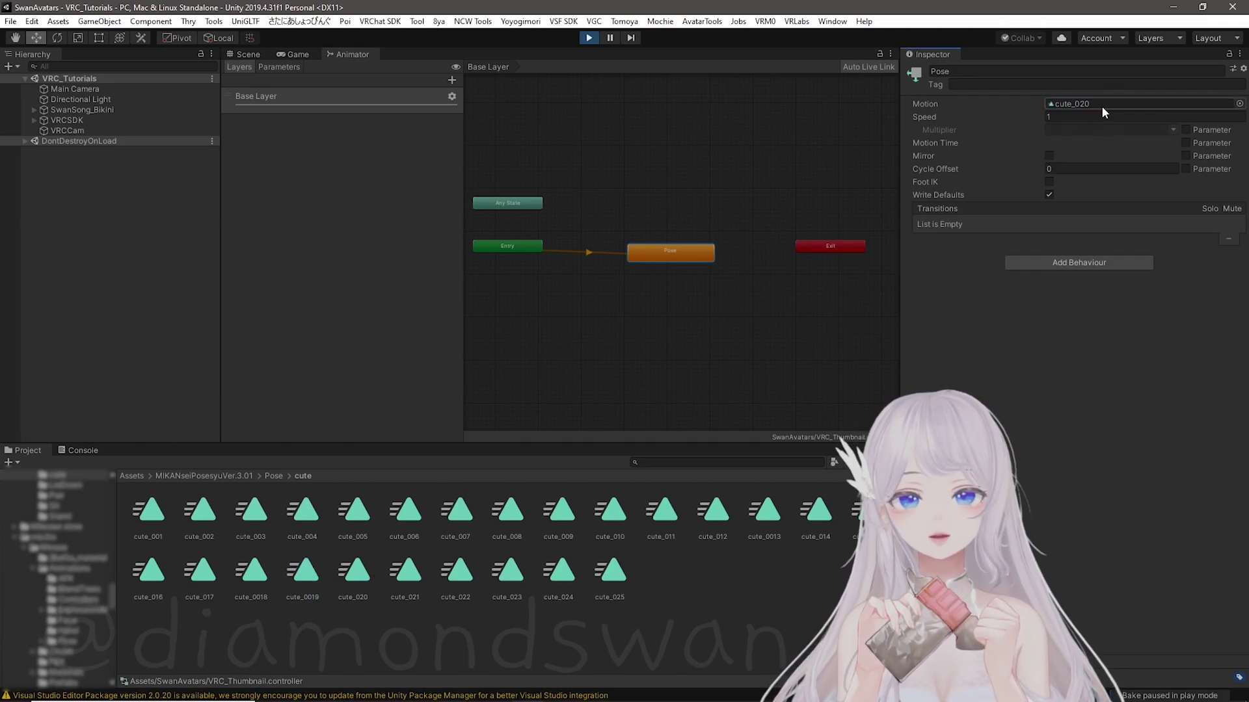
Assign VRC_Thumbnail as SwanSong_Bikini's Animator controller and orbit to view the cute_020 pose.
{"action": "left_click", "coordinate": [346, 581]}
{"action": "left_click", "coordinate": [249, 54]}
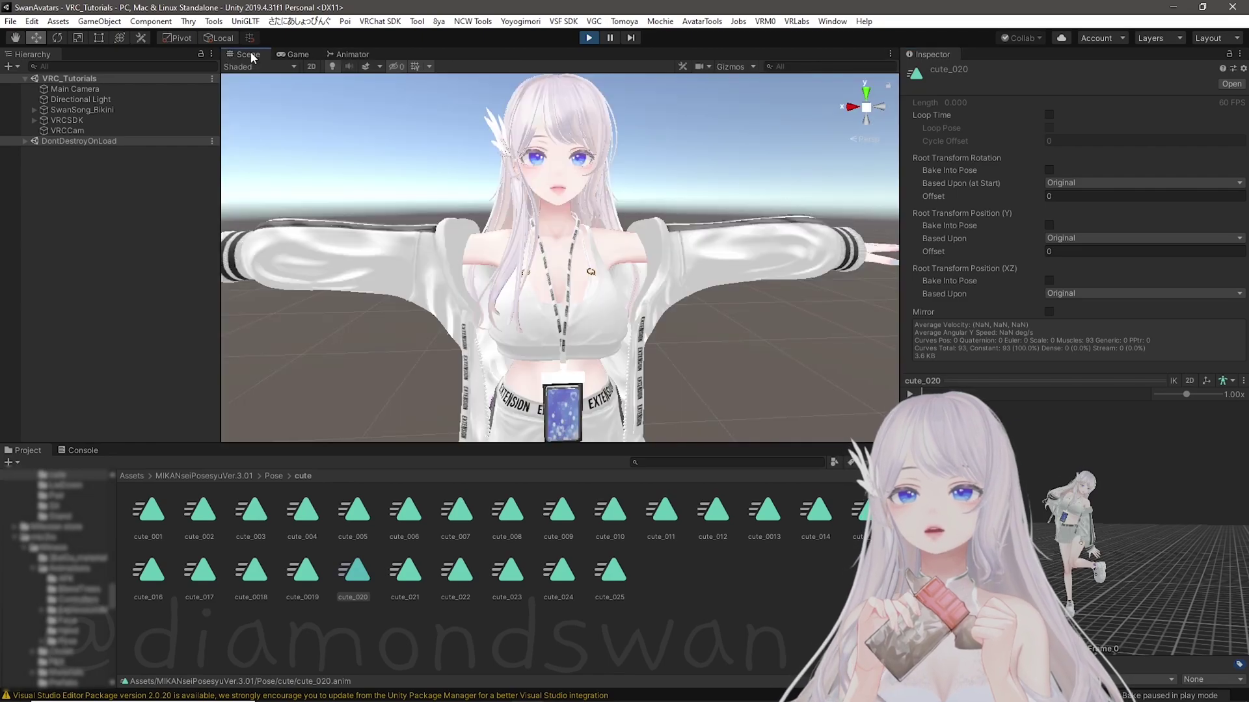
{"action": "left_click", "coordinate": [71, 111]}
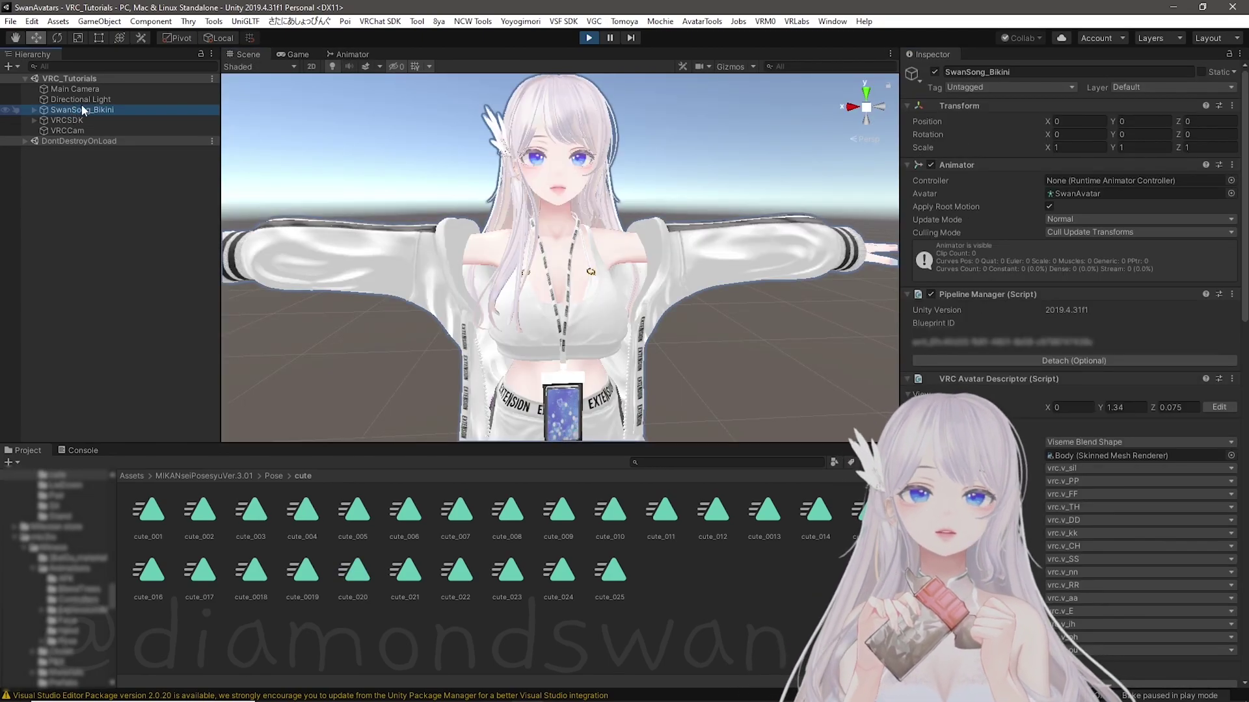
{"action": "left_click", "coordinate": [1231, 181]}
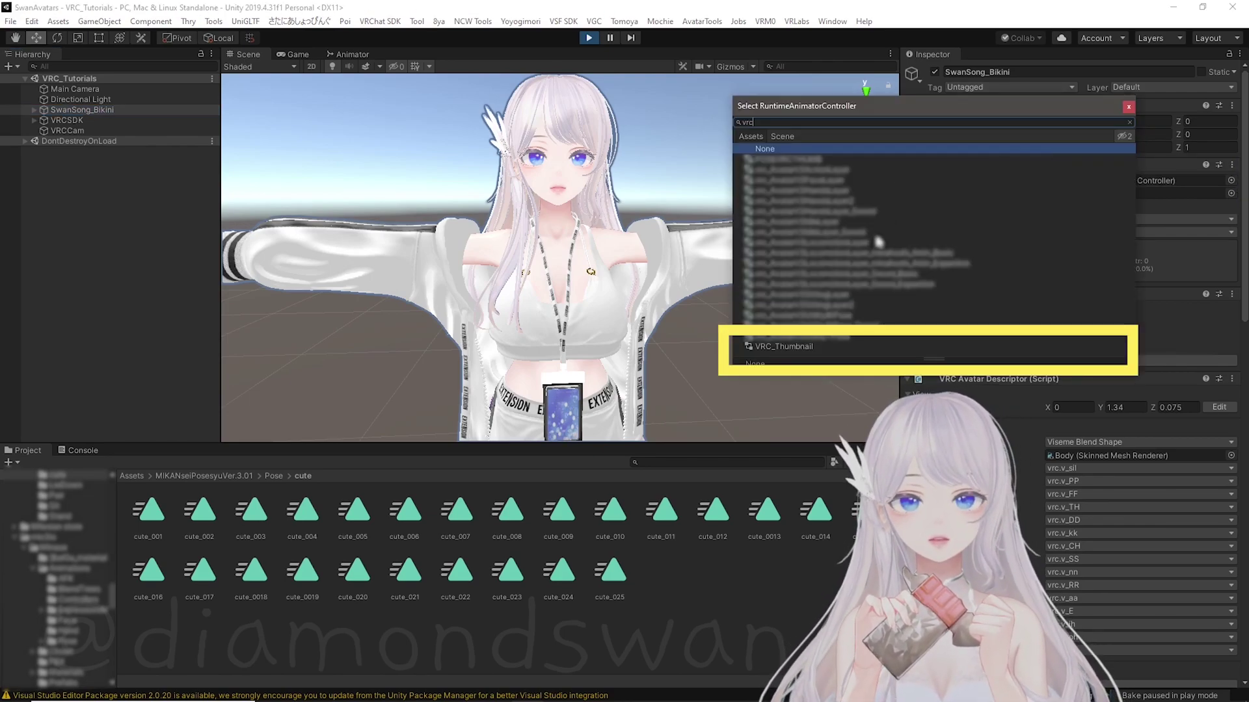
{"action": "double_click", "coordinate": [791, 346]}
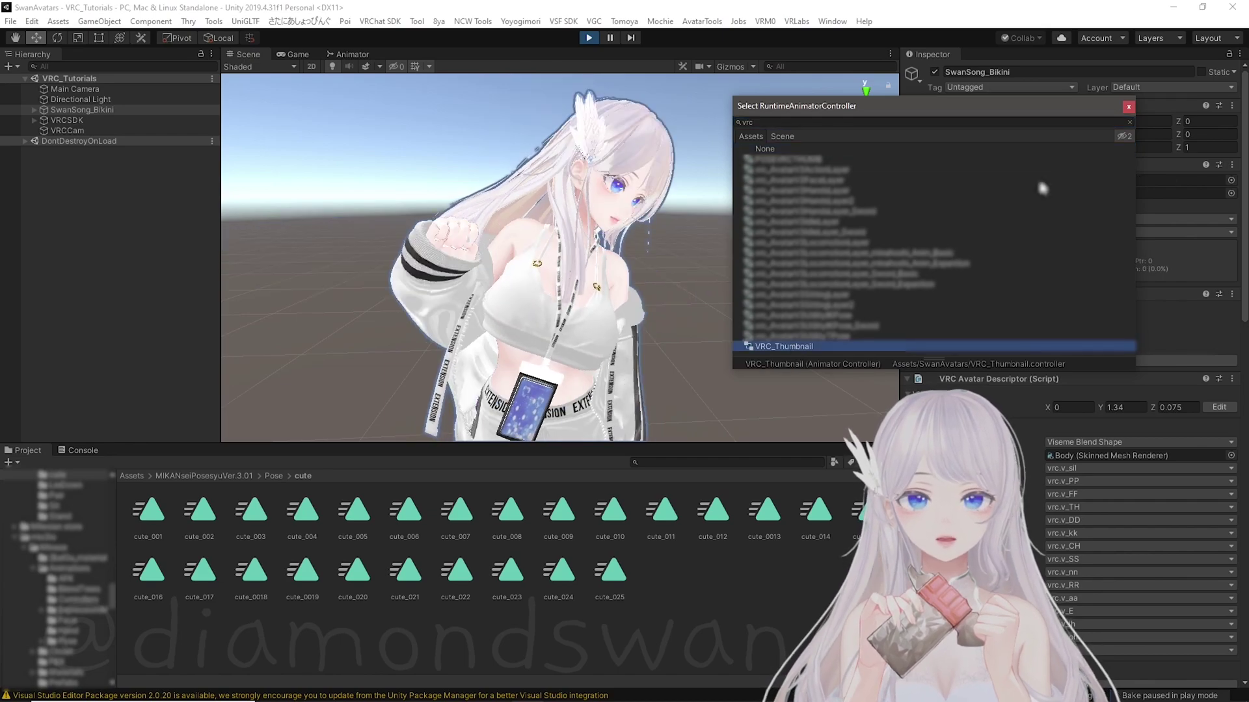
{"action": "left_click", "coordinate": [1130, 108]}
{"action": "scroll", "coordinate": [547, 264], "scroll_direction": "down", "scroll_amount": 3}
{"action": "mouse_move", "coordinate": [547, 263]}
{"action": "left_mouse_down"}
{"action": "mouse_move", "coordinate": [645, 298]}
{"action": "mouse_move", "coordinate": [644, 234]}
{"action": "left_mouse_up"}
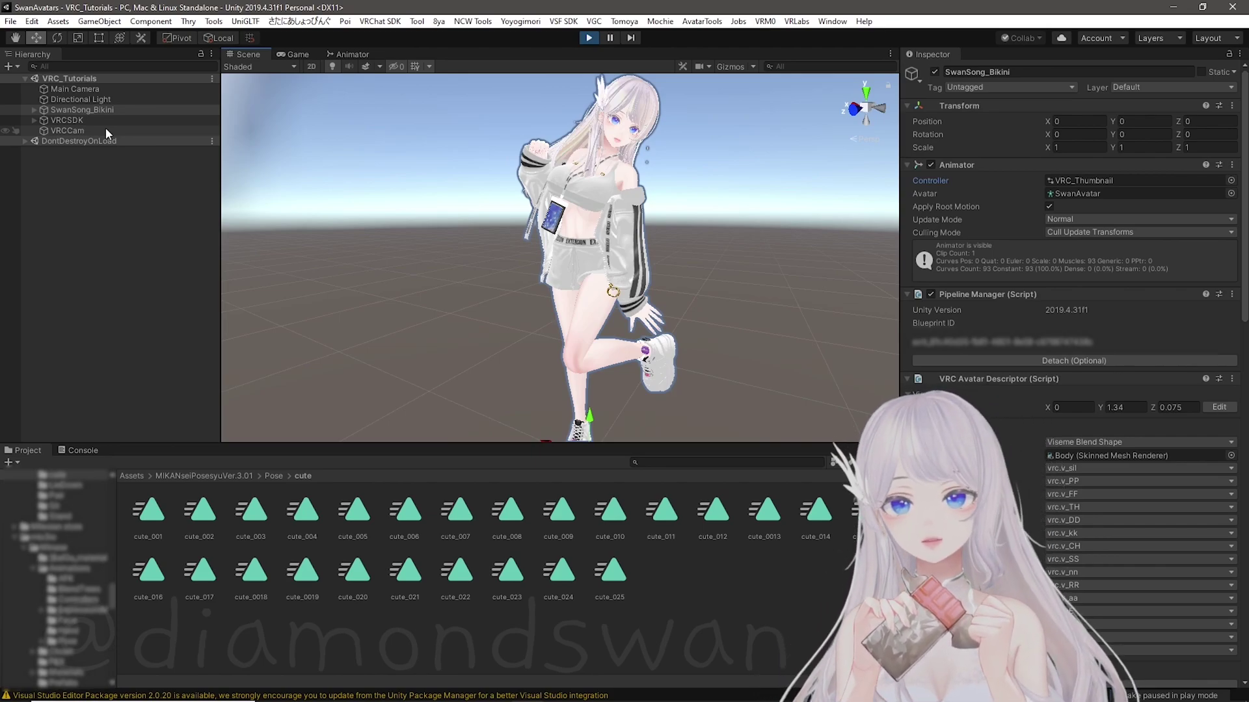
Show VRCCam's frustum and live preview with Gizmos, then move it closer to the avatar.
{"action": "left_click", "coordinate": [101, 127]}
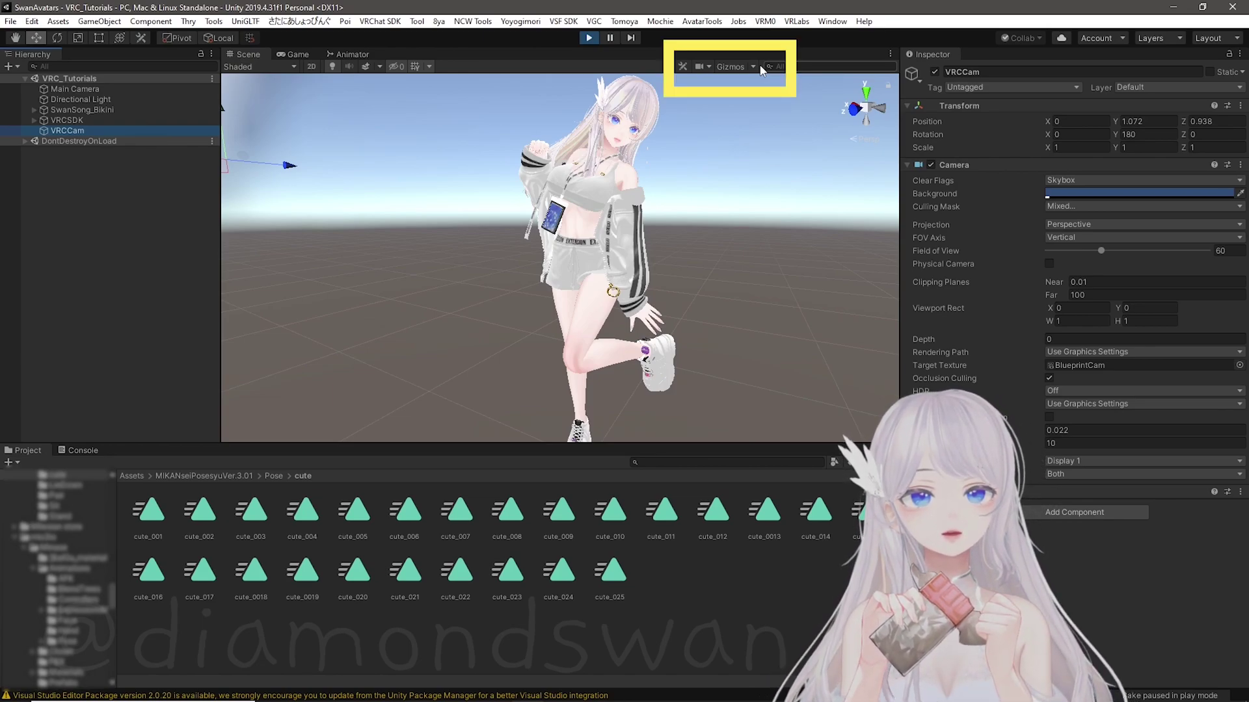
{"action": "left_click", "coordinate": [762, 68]}
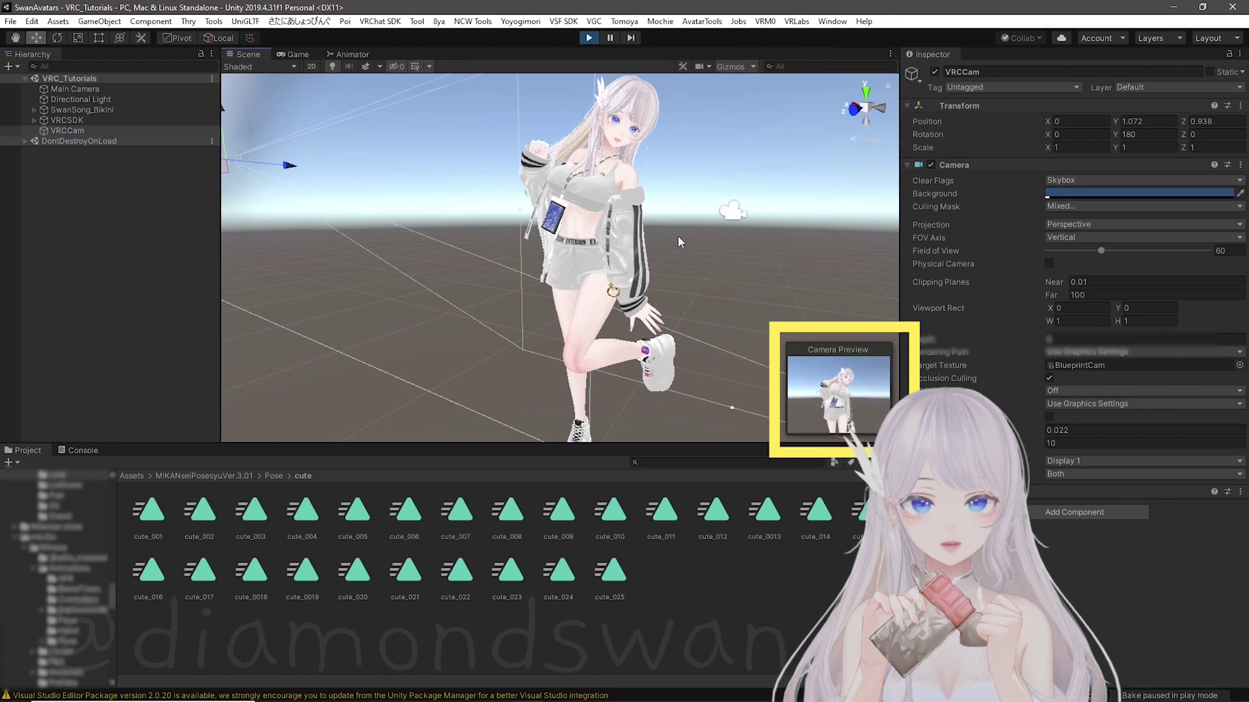
{"action": "scroll", "coordinate": [641, 274], "scroll_direction": "down", "scroll_amount": 4}
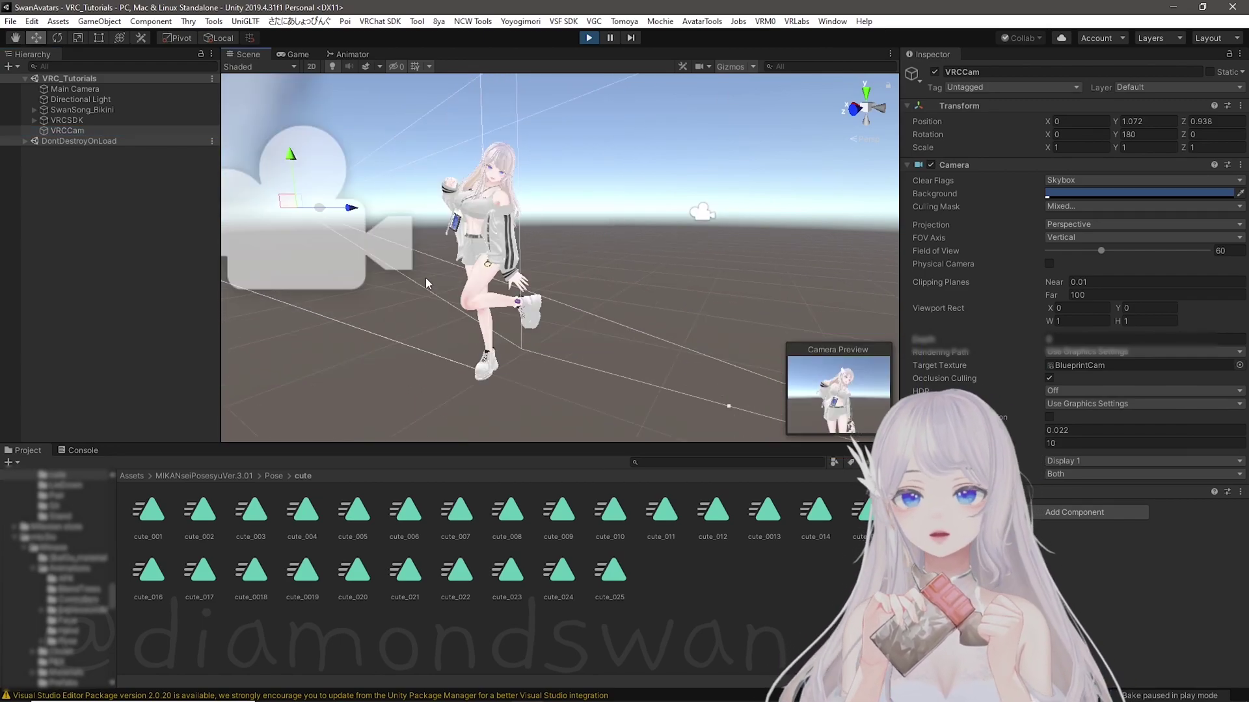
{"action": "middle_click_drag", "start_coordinate": [427, 286], "coordinate": [454, 333]}
{"action": "left_click", "coordinate": [297, 55]}
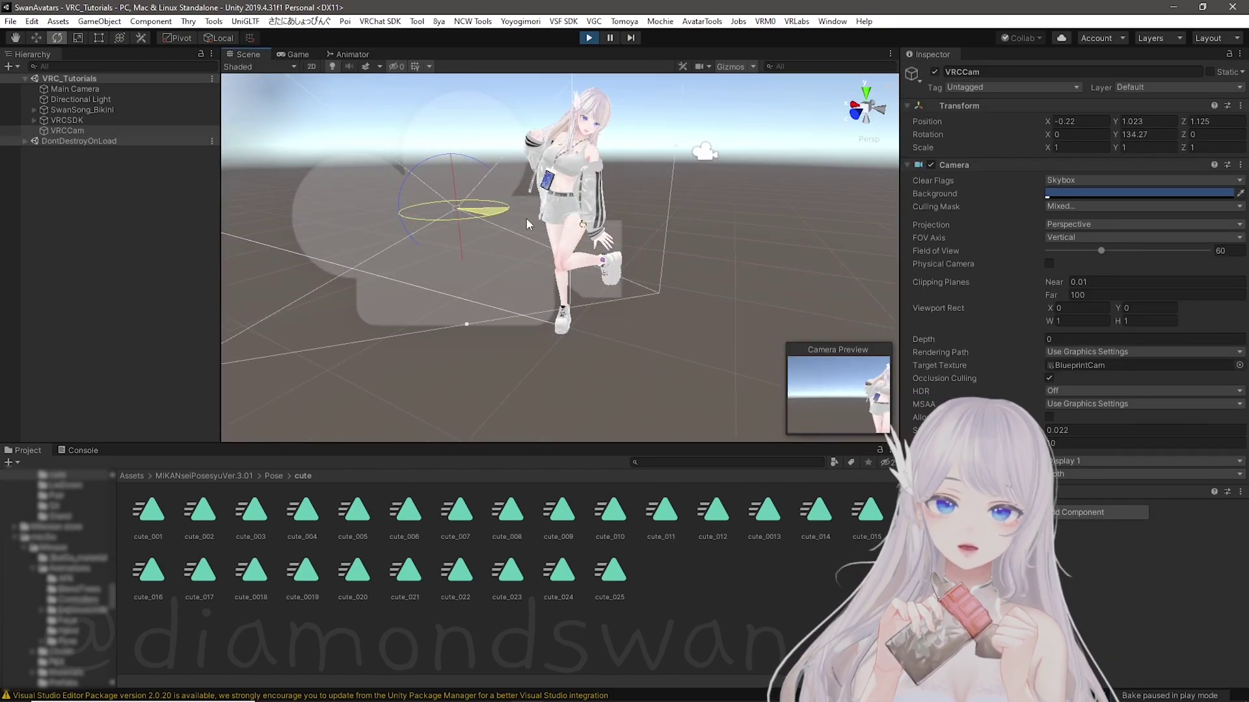
{"action": "mouse_move", "coordinate": [635, 200]}
{"action": "left_mouse_down"}
{"action": "mouse_move", "coordinate": [661, 209]}
{"action": "mouse_move", "coordinate": [647, 144]}
{"action": "left_mouse_up"}
Switch the Pose state's Motion to the cute_011 clip.
{"action": "left_click", "coordinate": [352, 55]}
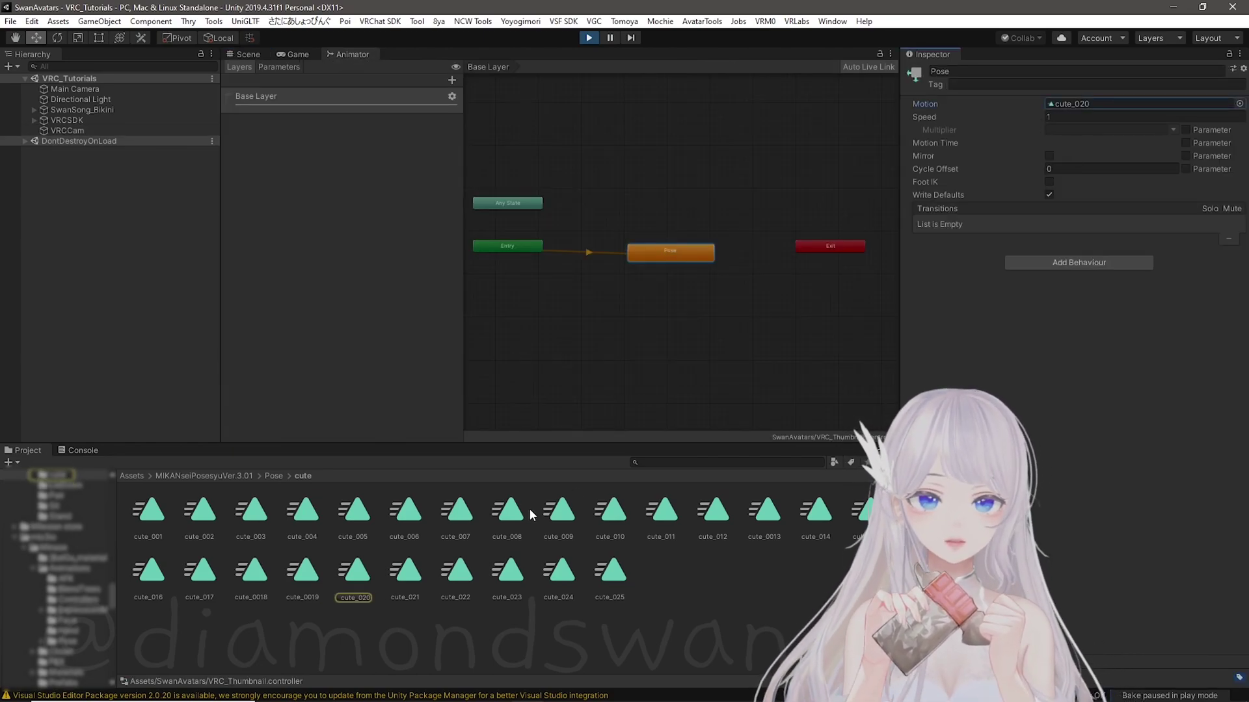
{"action": "left_click", "coordinate": [456, 513]}
{"action": "left_click", "coordinate": [671, 253]}
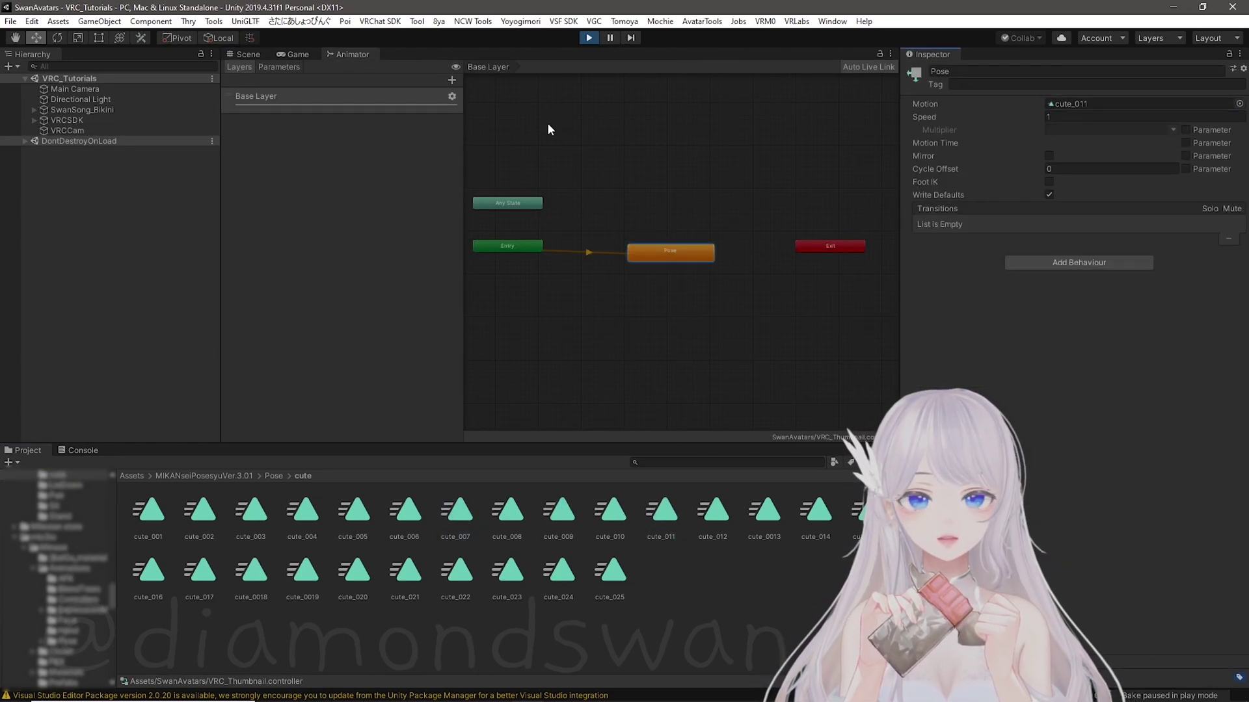
{"action": "left_click", "coordinate": [247, 53]}
Turn VRCCam to face the avatar, raise it and tilt it down.
{"action": "right_click_drag", "start_coordinate": [694, 237], "coordinate": [715, 248]}
{"action": "left_click", "coordinate": [78, 131]}
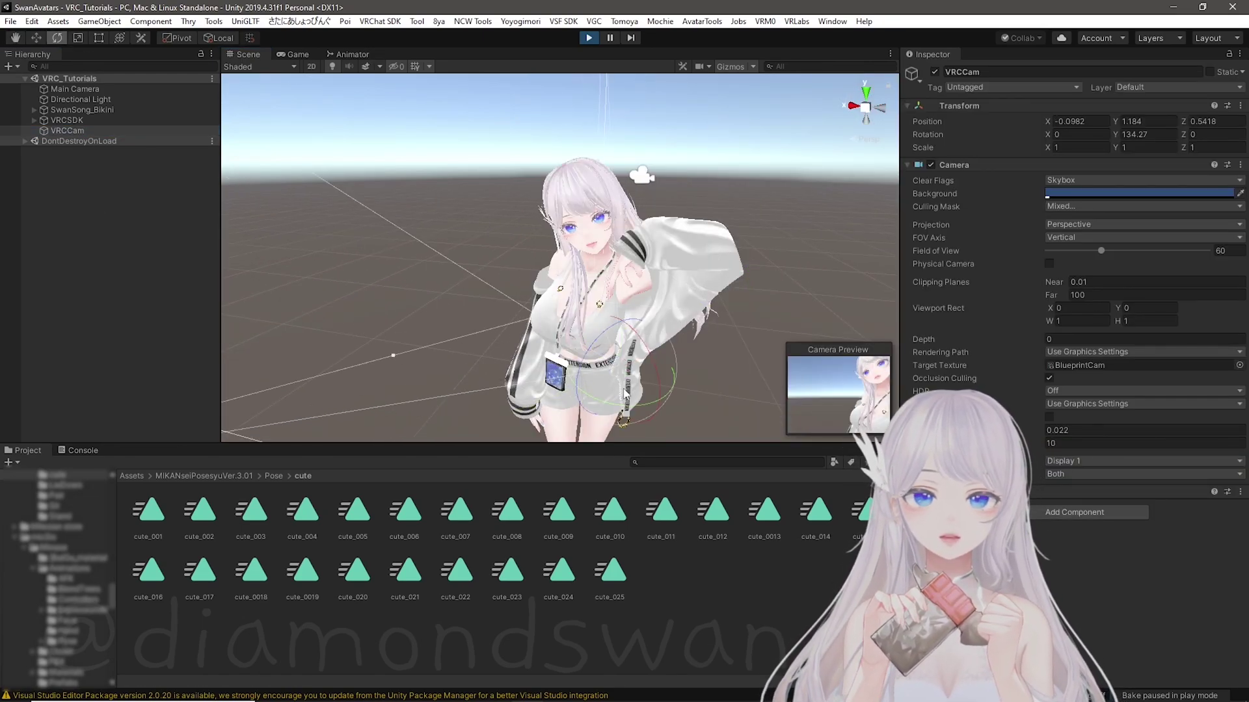
{"action": "left_click_drag", "start_coordinate": [627, 400], "coordinate": [644, 410]}
{"action": "left_click_drag", "start_coordinate": [649, 346], "coordinate": [678, 353]}
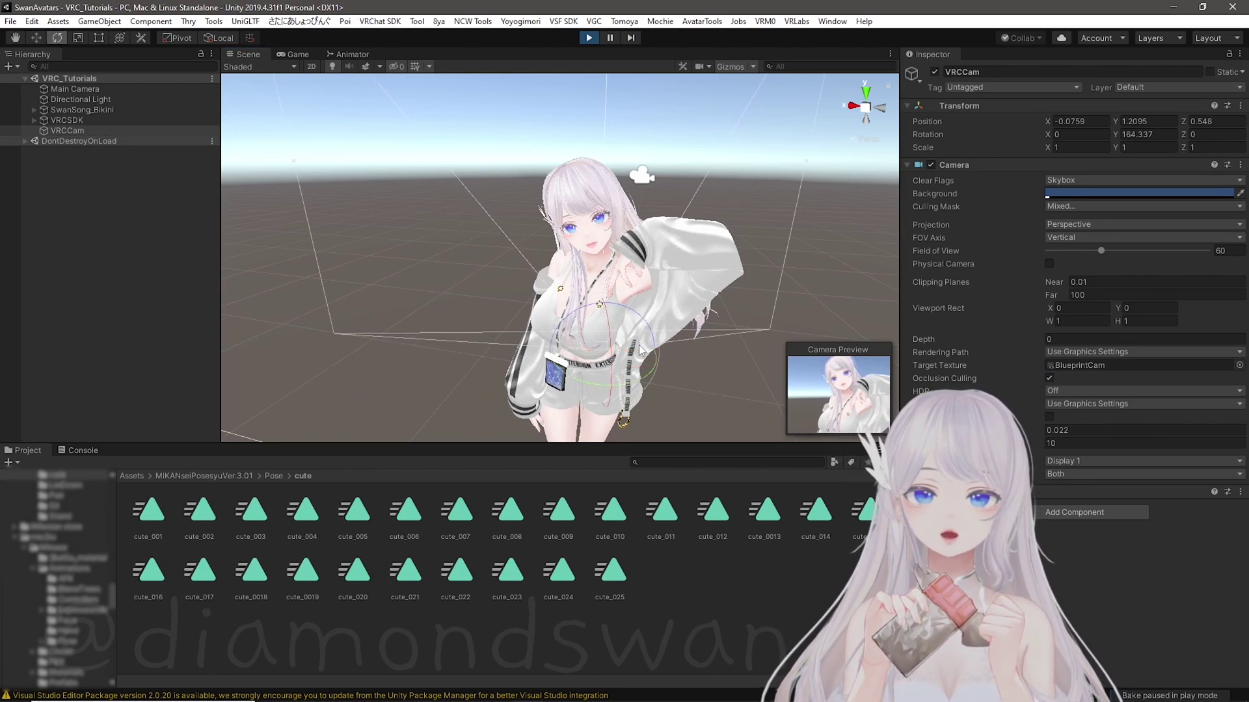
{"action": "left_click_drag", "start_coordinate": [616, 349], "coordinate": [617, 339]}
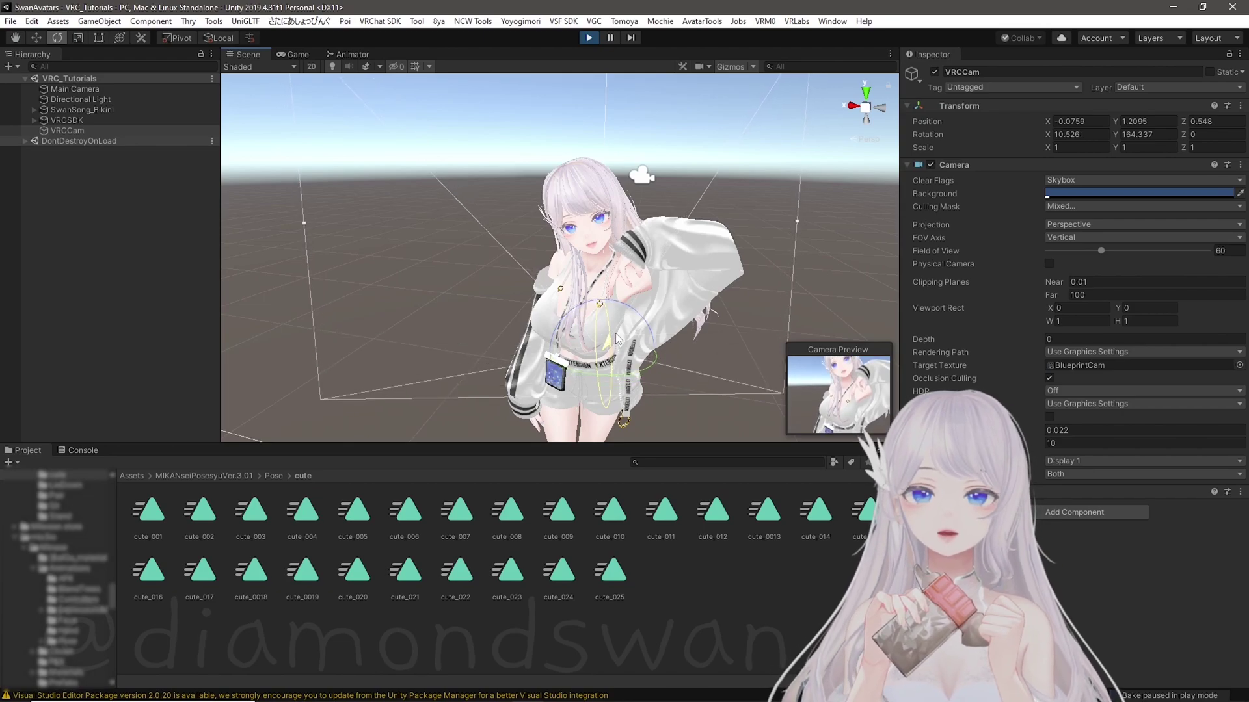
{"action": "left_click_drag", "start_coordinate": [602, 301], "coordinate": [605, 280]}
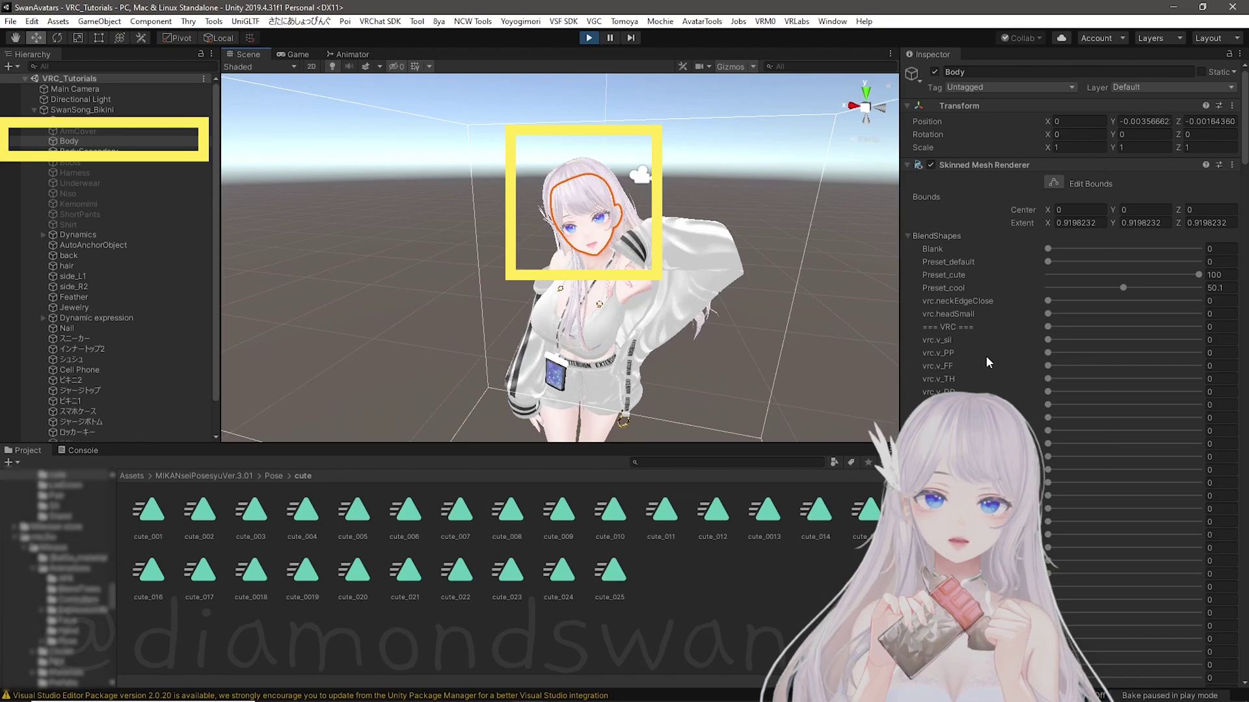
Set the Eyes_smile_L blend shape to 100 and check the wink in Game view.
{"action": "left_click_drag", "start_coordinate": [1048, 340], "coordinate": [1199, 341]}
{"action": "left_click", "coordinate": [298, 56]}
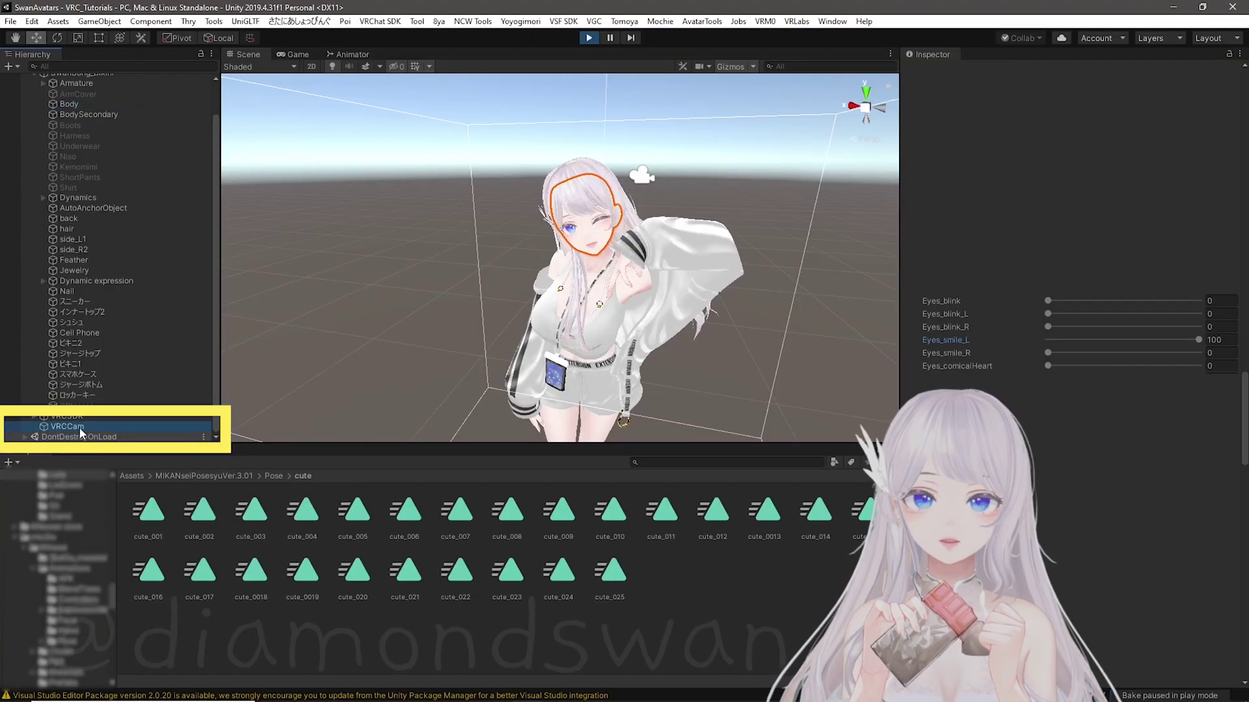
Set VRCCam's Clear Flags to Solid Color and pick pale blue A2C3DE as the background.
{"action": "left_click", "coordinate": [82, 427]}
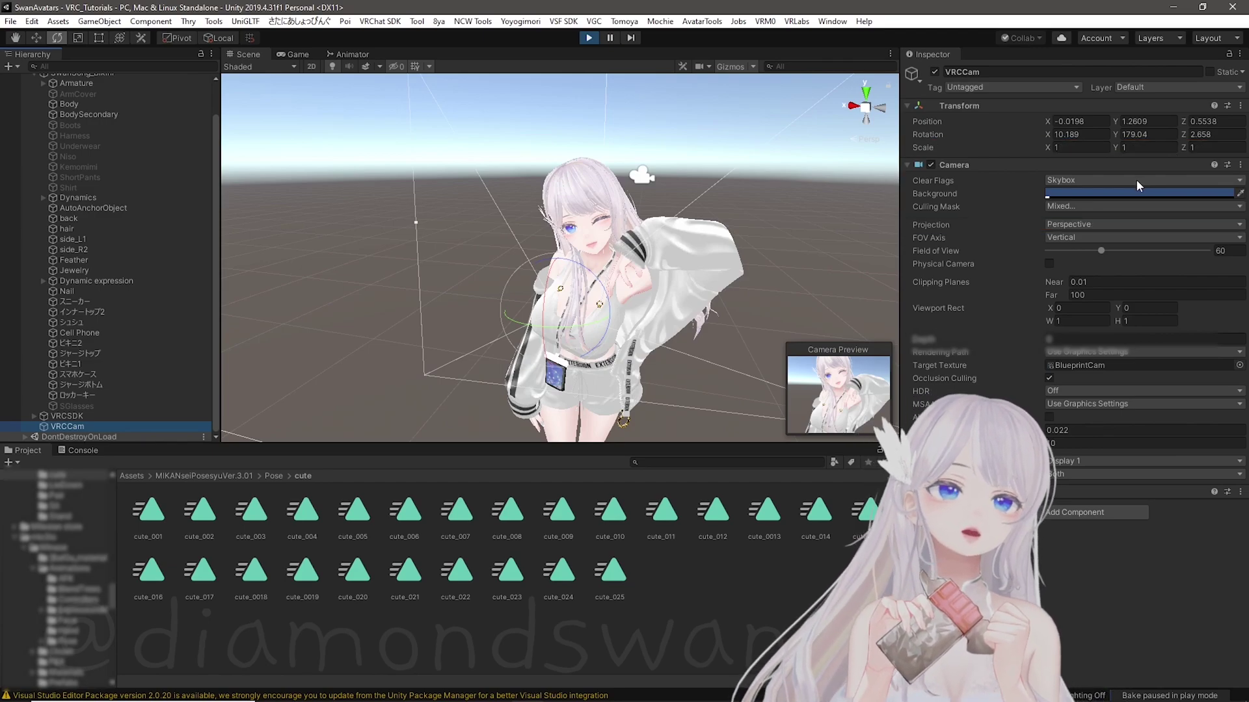
{"action": "left_click", "coordinate": [1139, 180]}
{"action": "left_click", "coordinate": [1083, 202]}
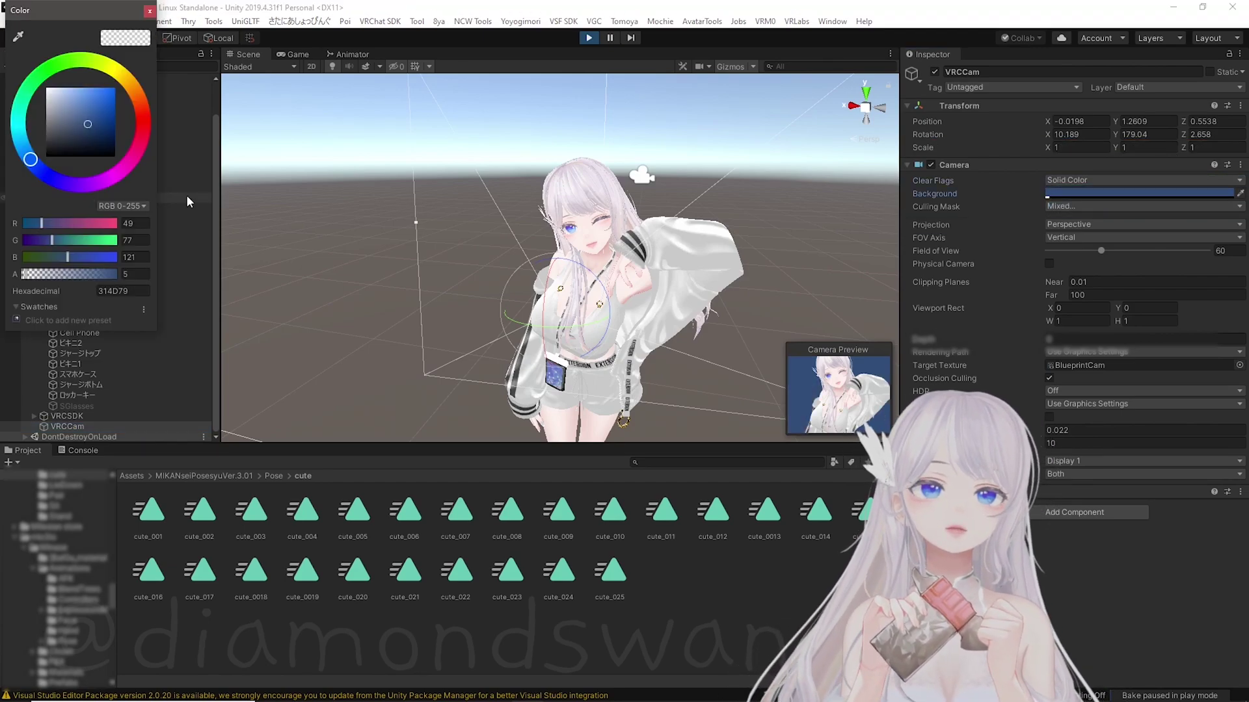
{"action": "left_click", "coordinate": [106, 180]}
{"action": "left_click_drag", "start_coordinate": [87, 123], "coordinate": [61, 100]}
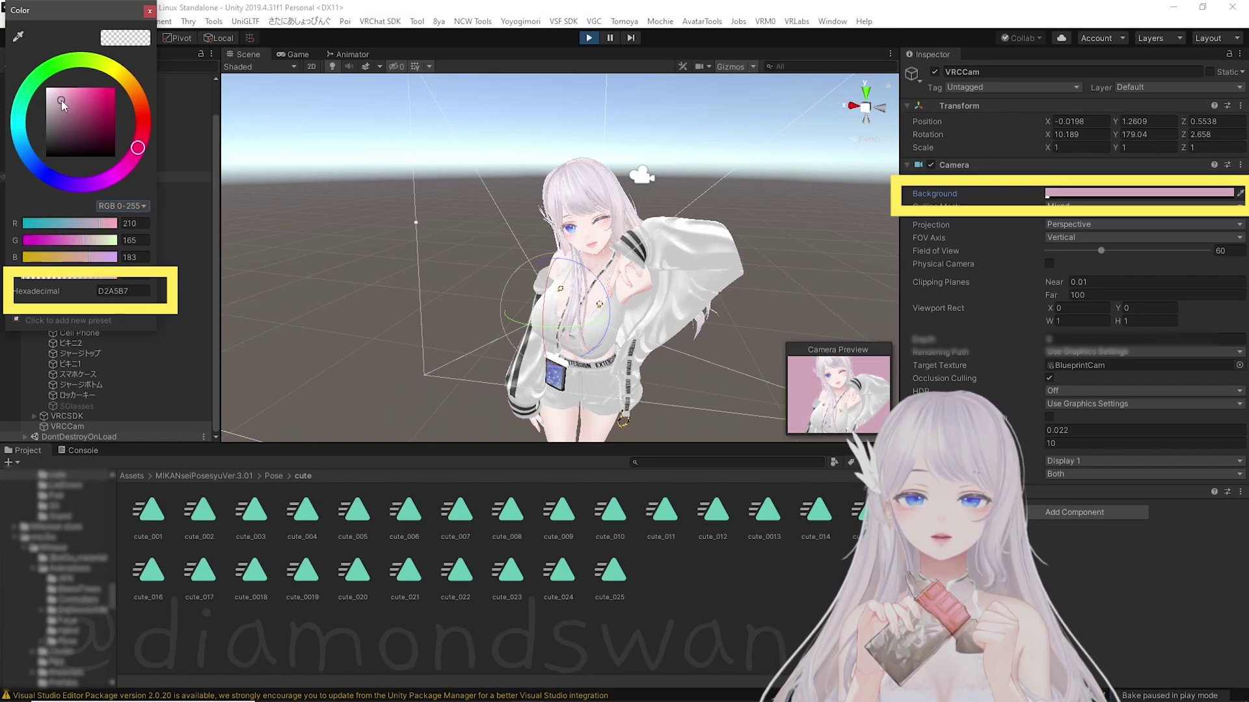
{"action": "left_click", "coordinate": [126, 77]}
{"action": "left_click_drag", "start_coordinate": [126, 76], "coordinate": [138, 150]}
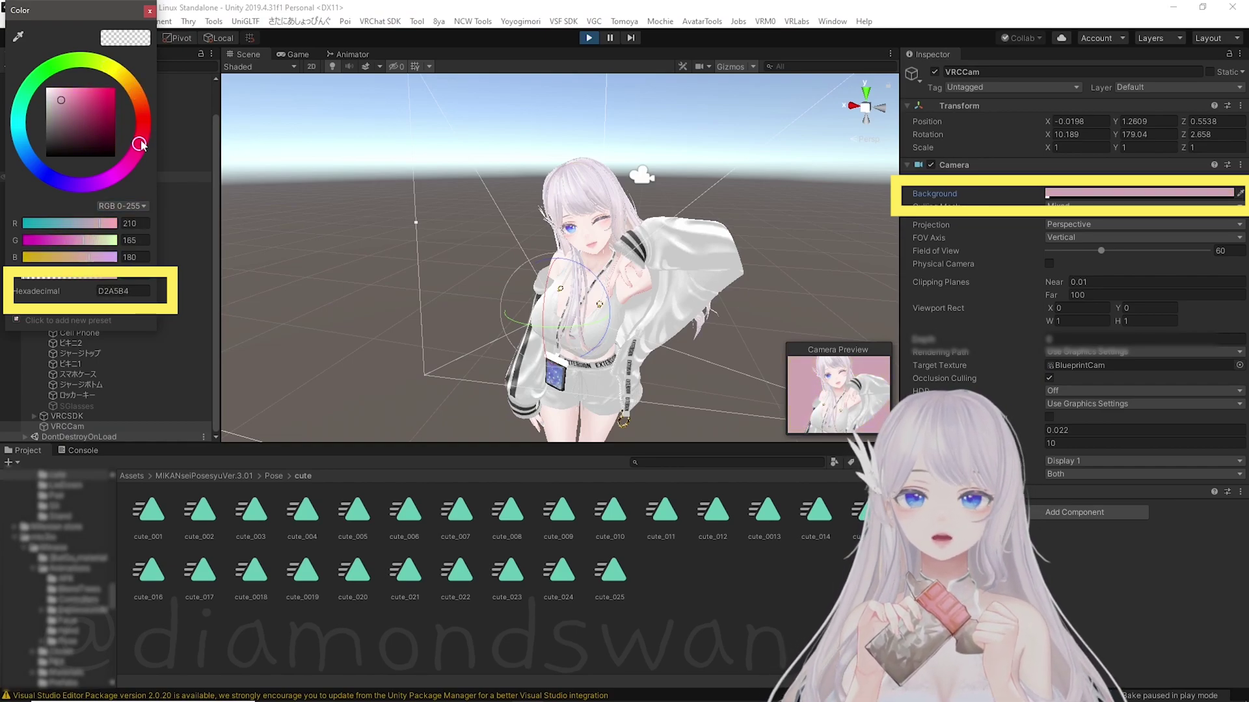
{"action": "left_click", "coordinate": [26, 149]}
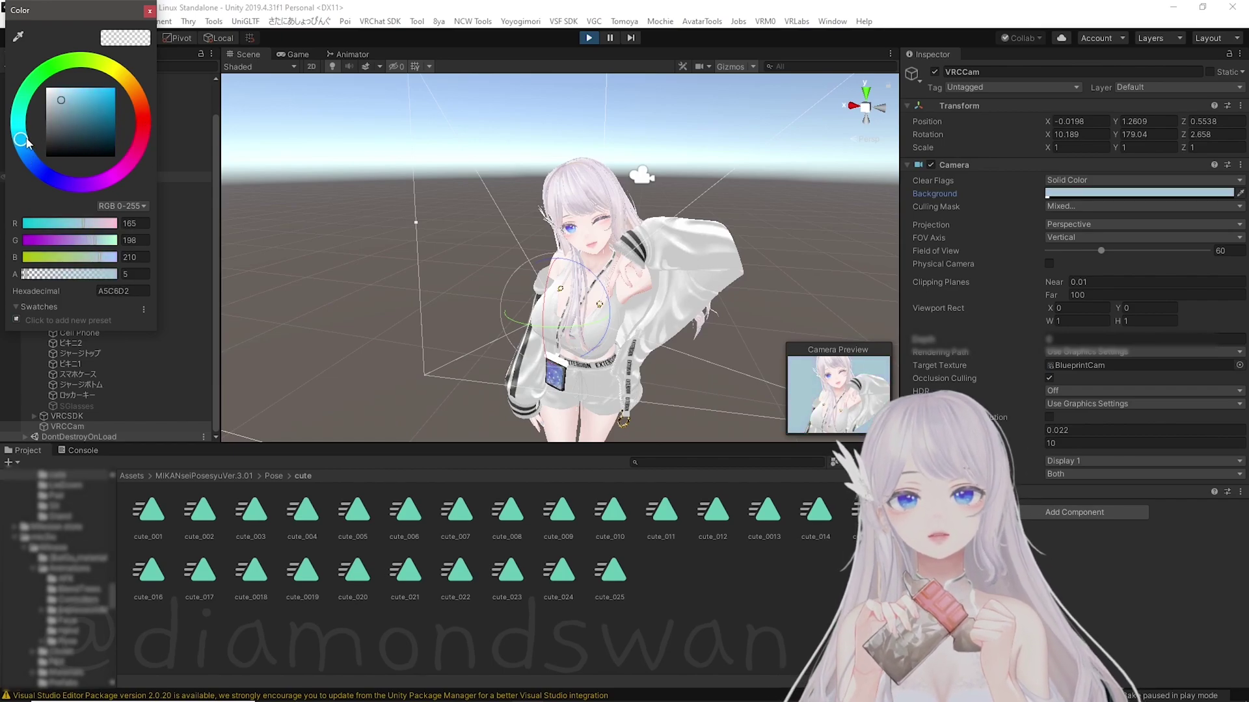
{"action": "left_click_drag", "start_coordinate": [63, 95], "coordinate": [65, 100]}
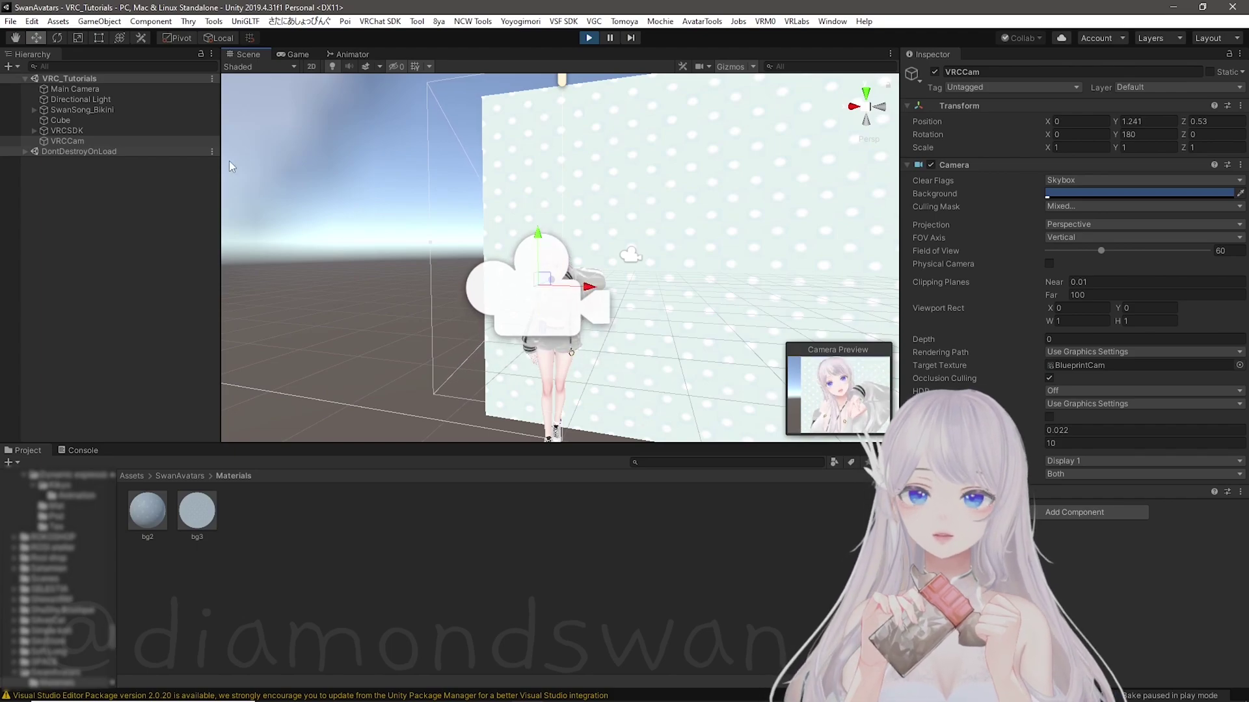
Turn VRCCam slightly toward the backdrop and select the polka-dot Cube.
{"action": "key", "text": "e"}
{"action": "left_click_drag", "start_coordinate": [547, 284], "coordinate": [596, 287]}
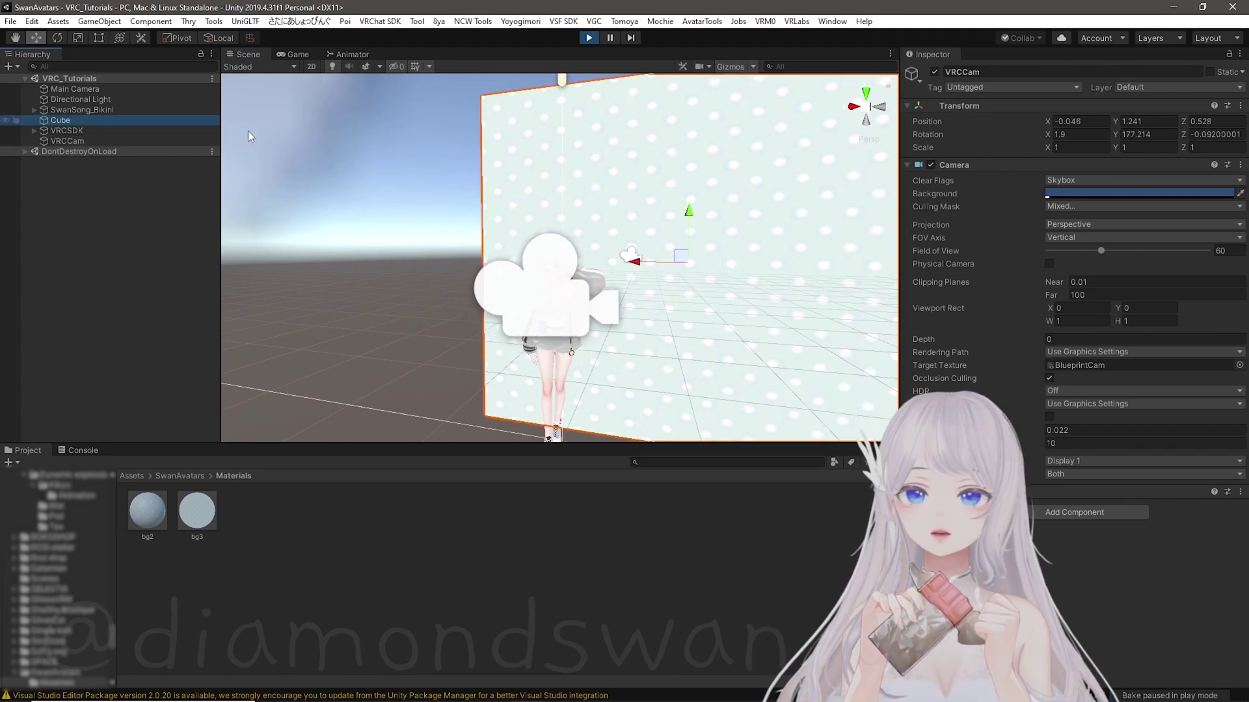
{"action": "left_click", "coordinate": [727, 328]}
{"action": "right_click_drag", "start_coordinate": [592, 192], "coordinate": [538, 200]}
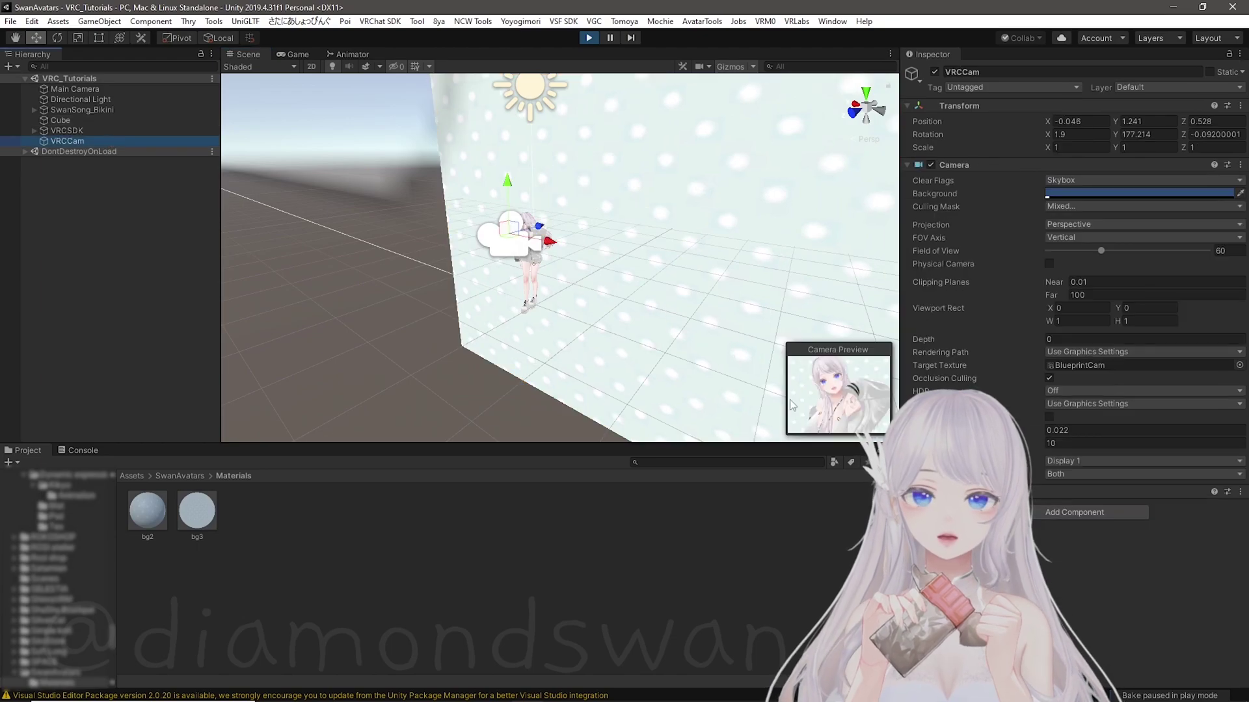
Check VRCCam's preview and narrow the polka-dot Cube backdrop along X with the Scale tool.
{"action": "left_click", "coordinate": [79, 37]}
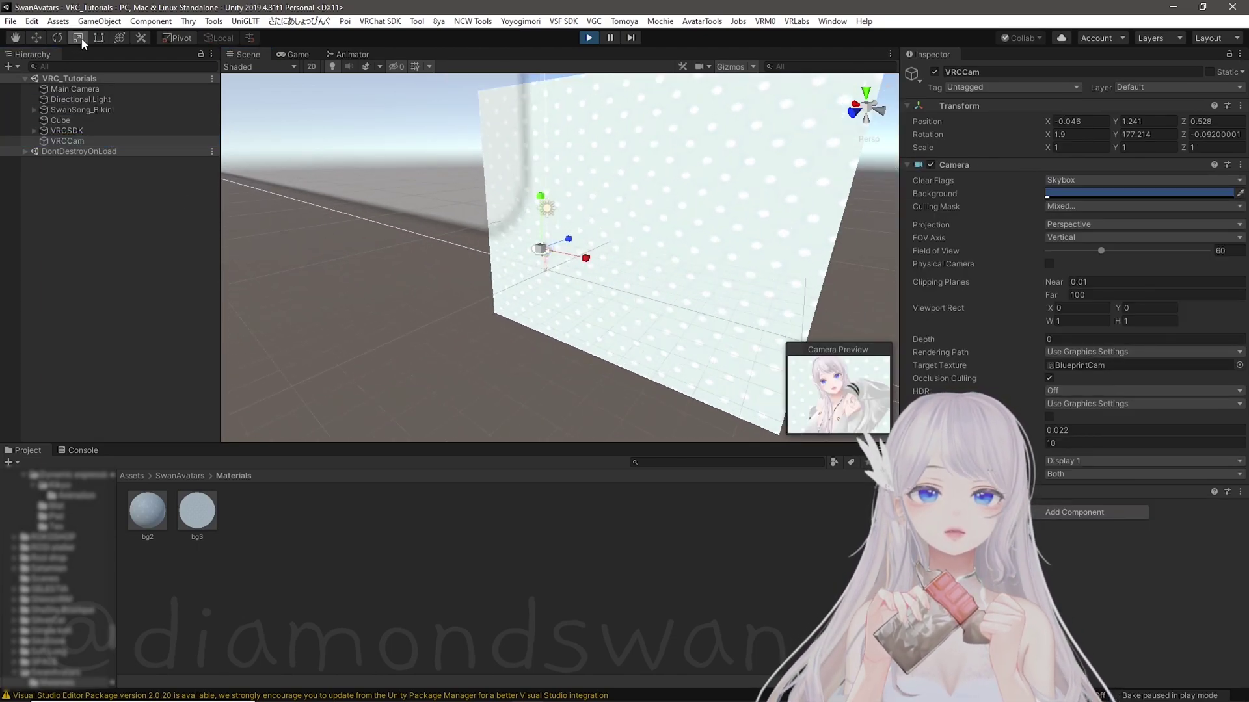
{"action": "left_click", "coordinate": [604, 178]}
{"action": "scroll", "coordinate": [574, 228], "scroll_direction": "down", "scroll_amount": 3}
{"action": "scroll", "coordinate": [585, 229], "scroll_direction": "down", "scroll_amount": 3}
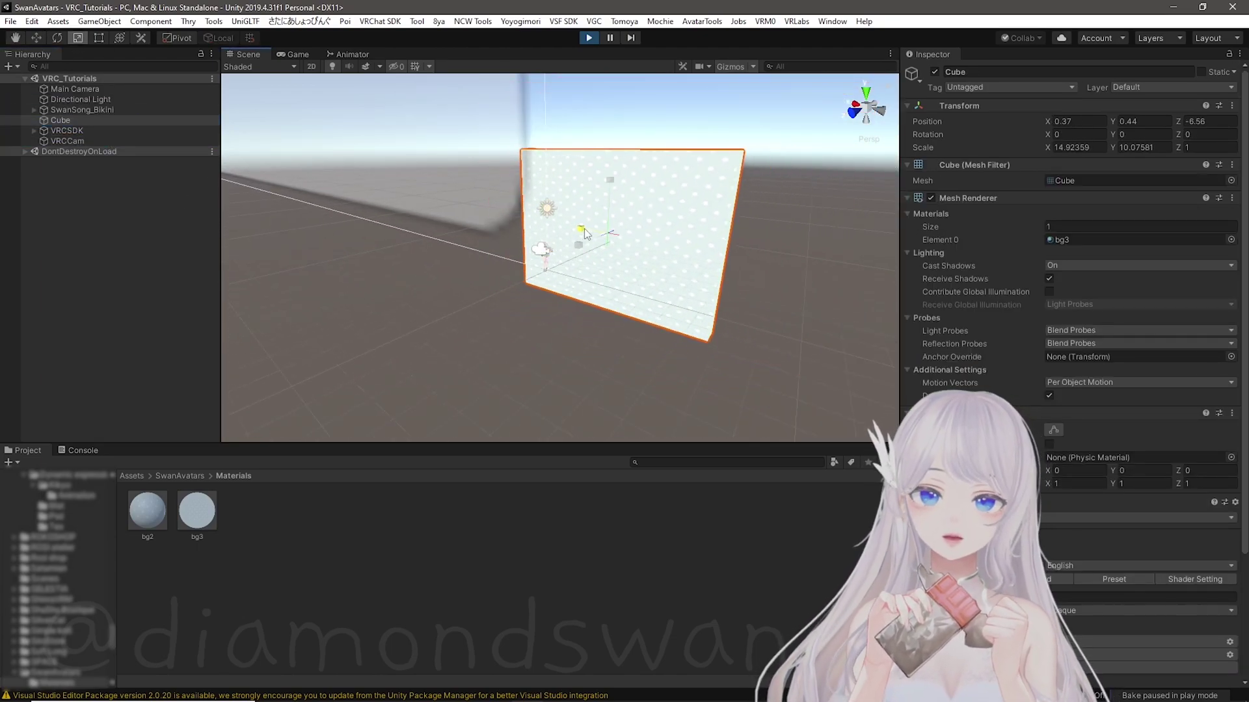
{"action": "scroll", "coordinate": [595, 215], "scroll_direction": "down", "scroll_amount": 2}
{"action": "scroll", "coordinate": [606, 199], "scroll_direction": "down", "scroll_amount": 3}
{"action": "scroll", "coordinate": [576, 226], "scroll_direction": "down", "scroll_amount": 2}
{"action": "left_click", "coordinate": [546, 250]}
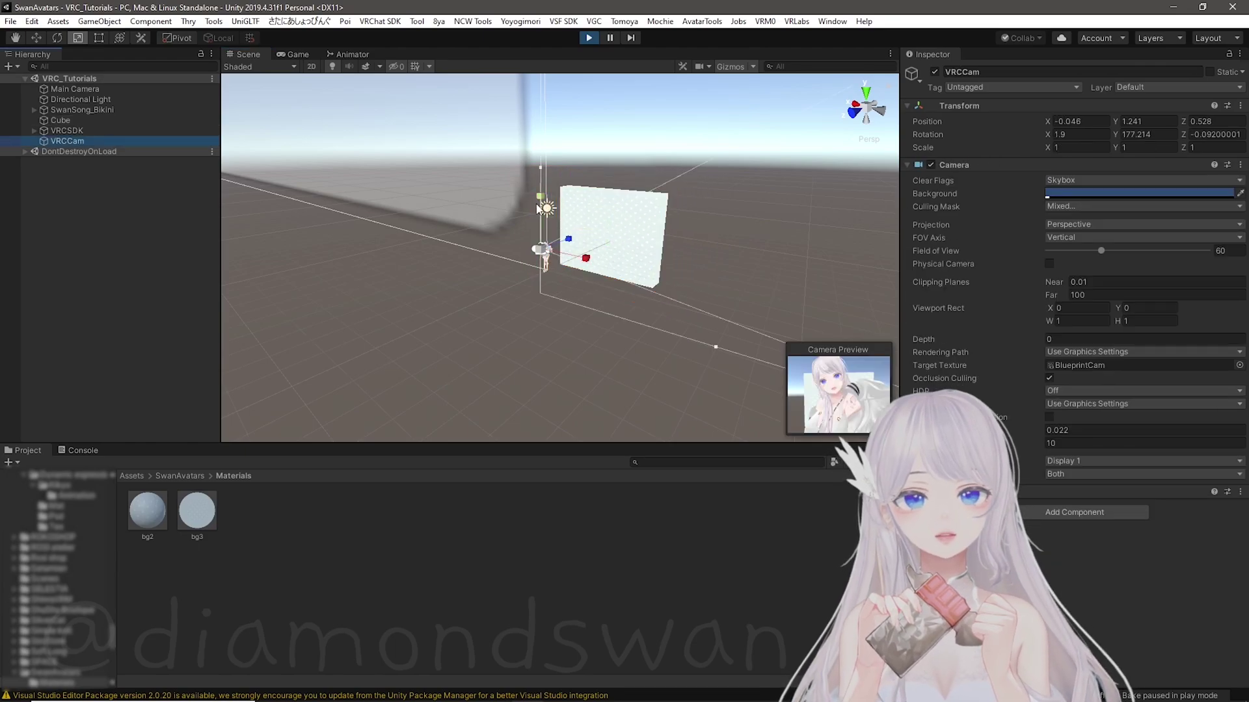
{"action": "left_click", "coordinate": [116, 122]}
{"action": "left_click", "coordinate": [69, 141]}
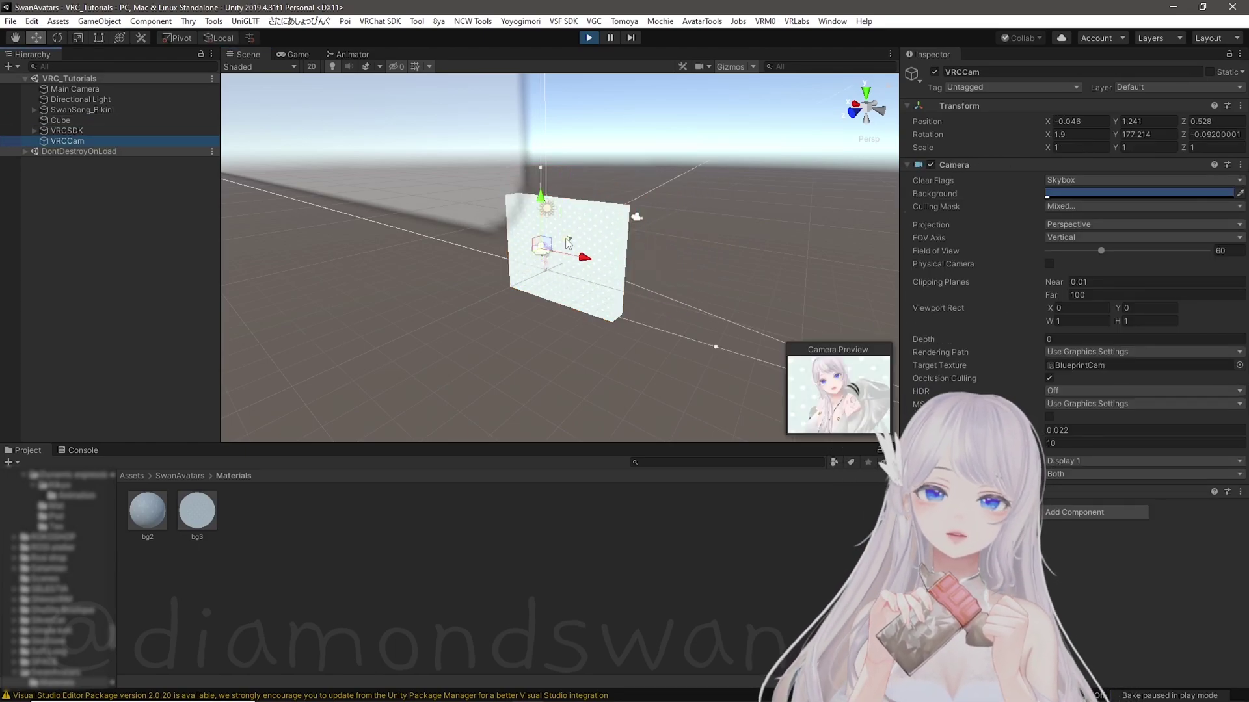
{"action": "left_click", "coordinate": [547, 264]}
{"action": "left_click_drag", "start_coordinate": [528, 242], "coordinate": [546, 247]}
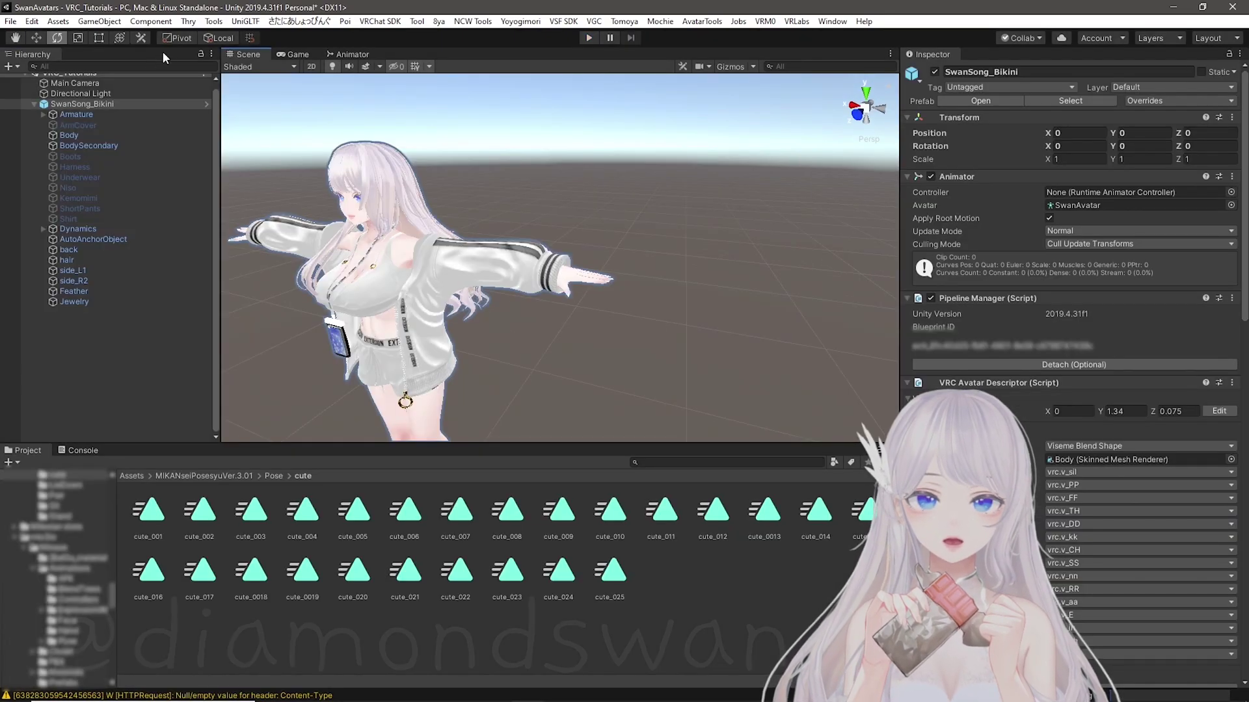
Add a new 3D Cube and scale it into a flat wall about 22 by 18 units.
{"action": "left_click", "coordinate": [99, 20]}
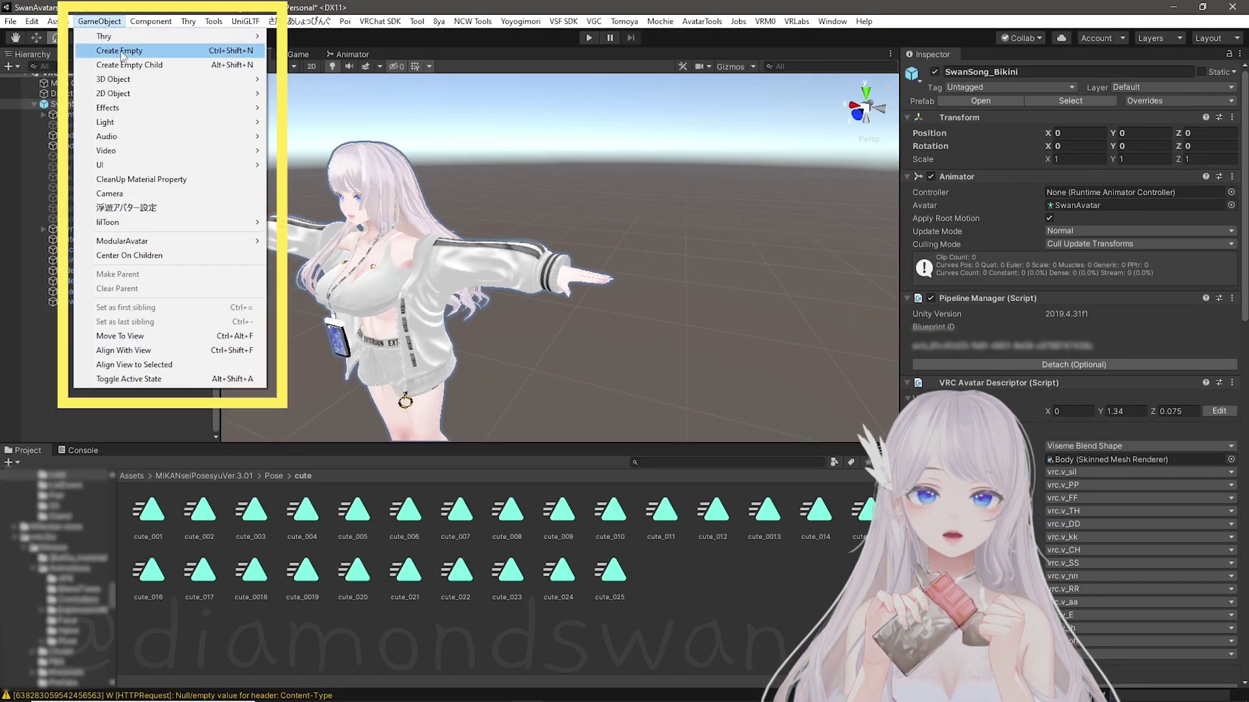
{"action": "left_click", "coordinate": [297, 79]}
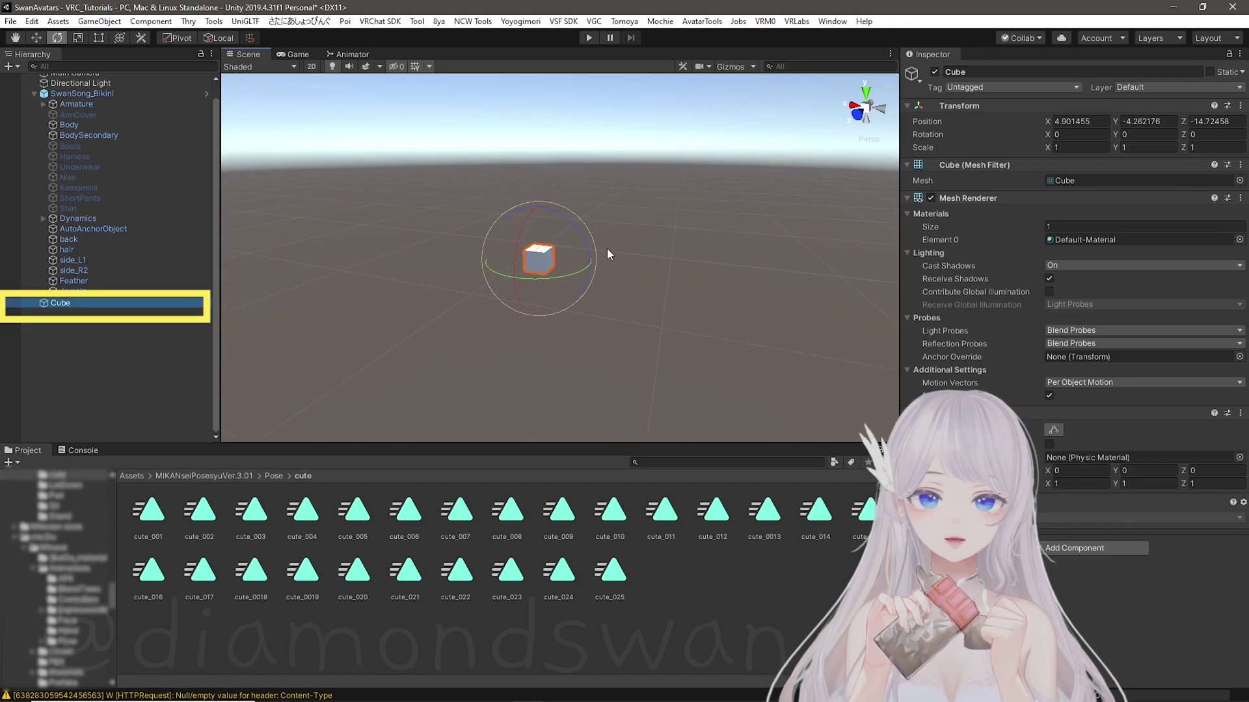
{"action": "left_click", "coordinate": [34, 94]}
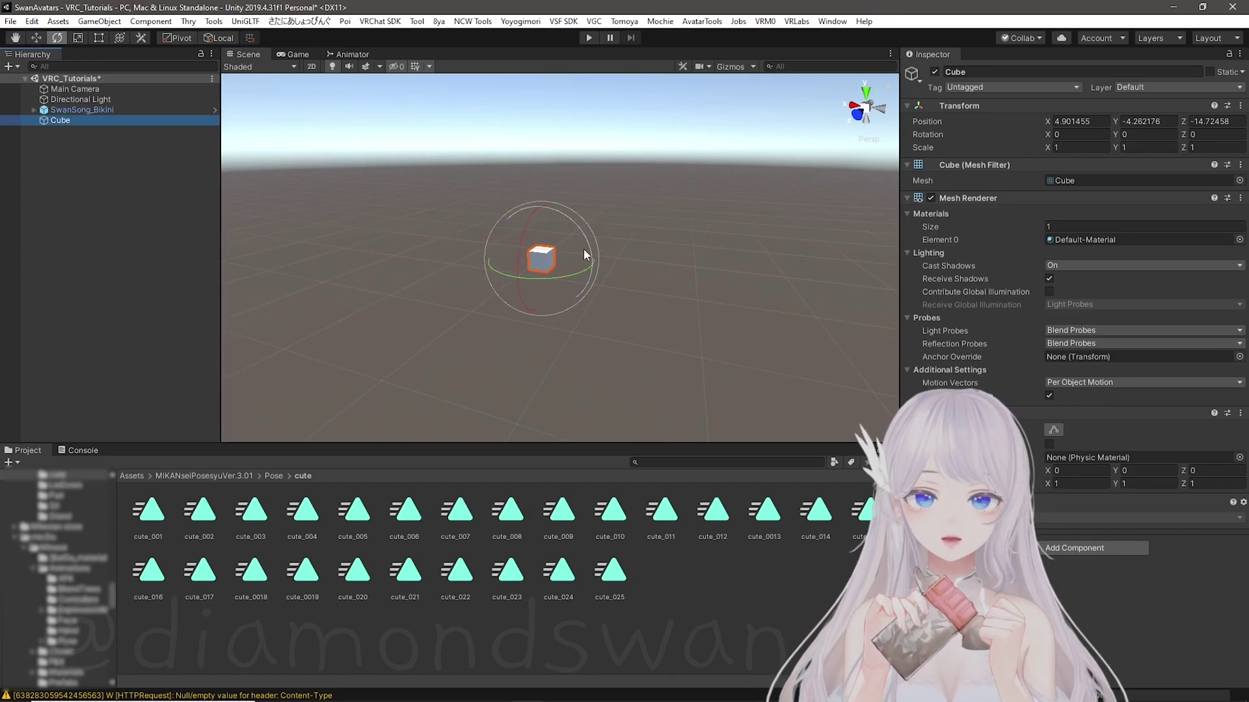
{"action": "key", "text": "r"}
{"action": "left_click_drag", "start_coordinate": [539, 209], "coordinate": [537, 79]}
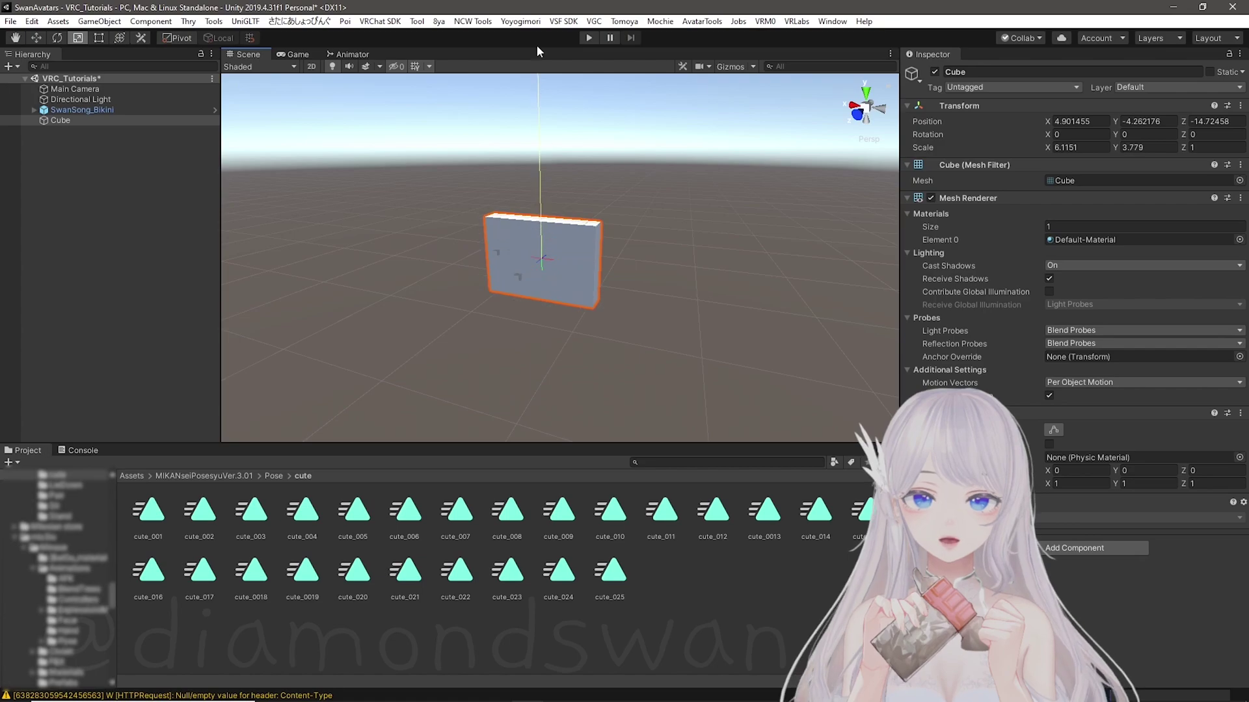
{"action": "left_click_drag", "start_coordinate": [497, 255], "coordinate": [371, 232]}
{"action": "left_click_drag", "start_coordinate": [573, 232], "coordinate": [549, 107]}
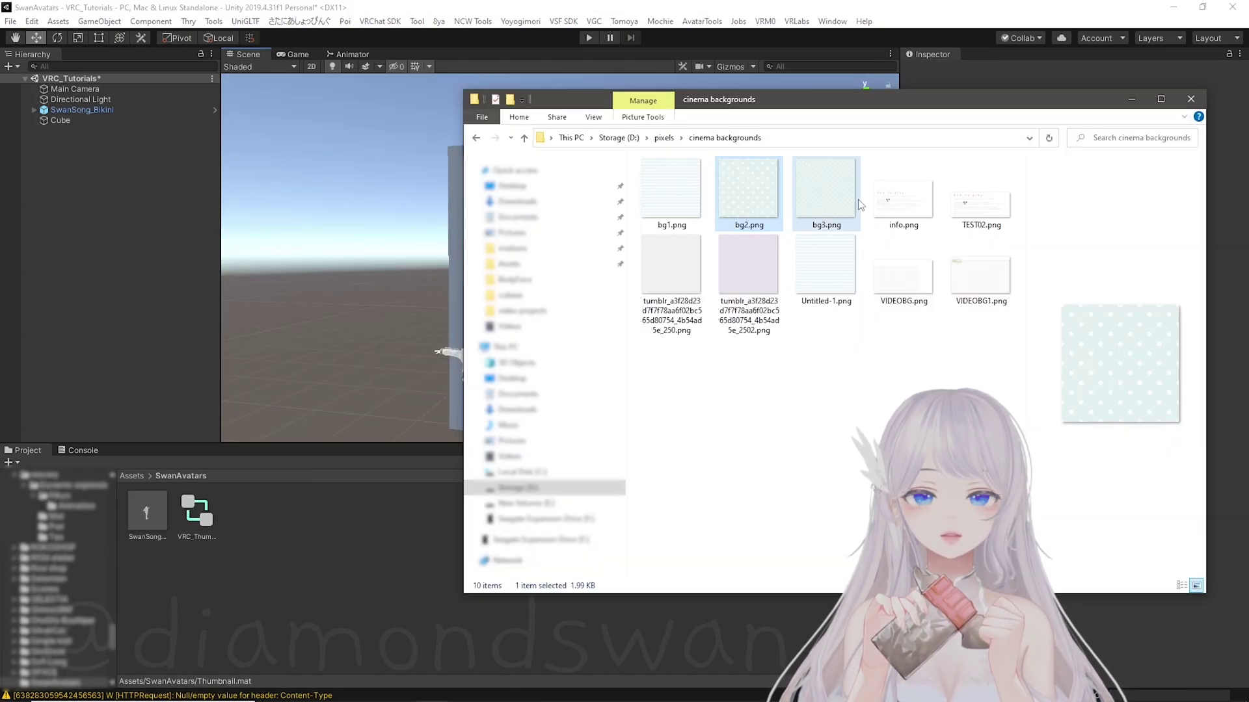
Import bg2.png from File Explorer and drop it onto the cube wall as its texture.
{"action": "left_click_drag", "start_coordinate": [634, 518], "coordinate": [857, 161]}
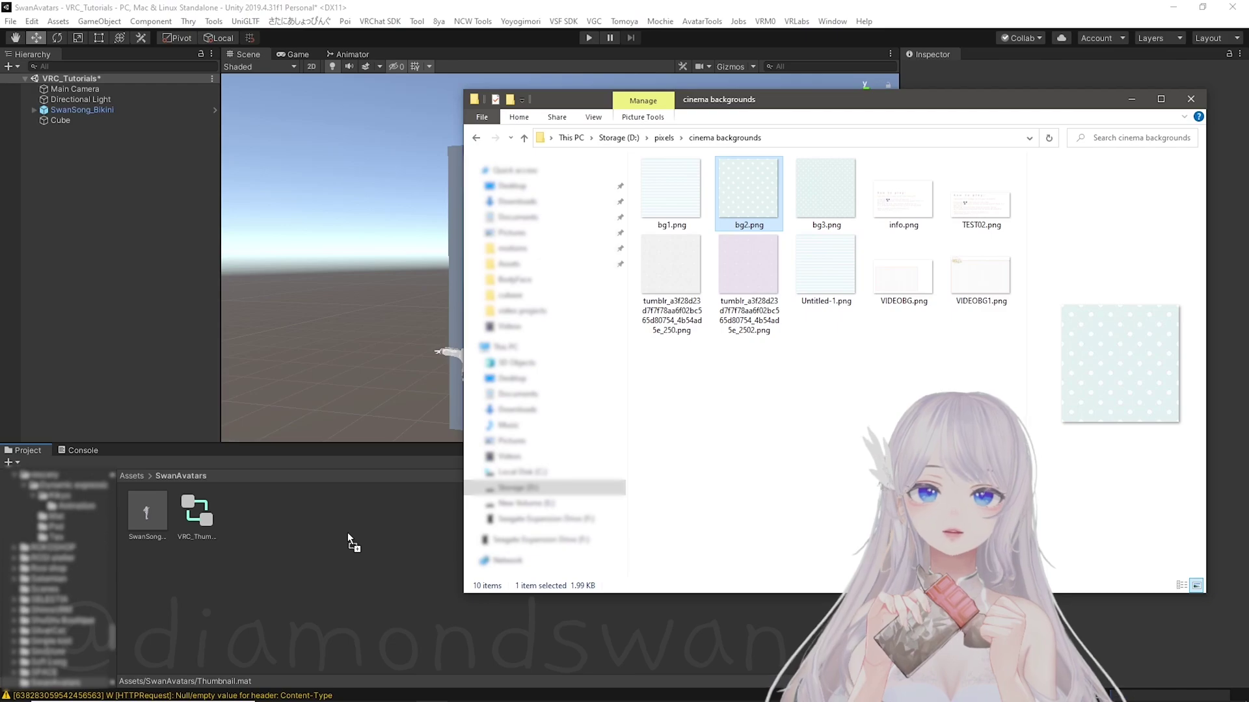
{"action": "left_click_drag", "start_coordinate": [350, 538], "coordinate": [350, 539]}
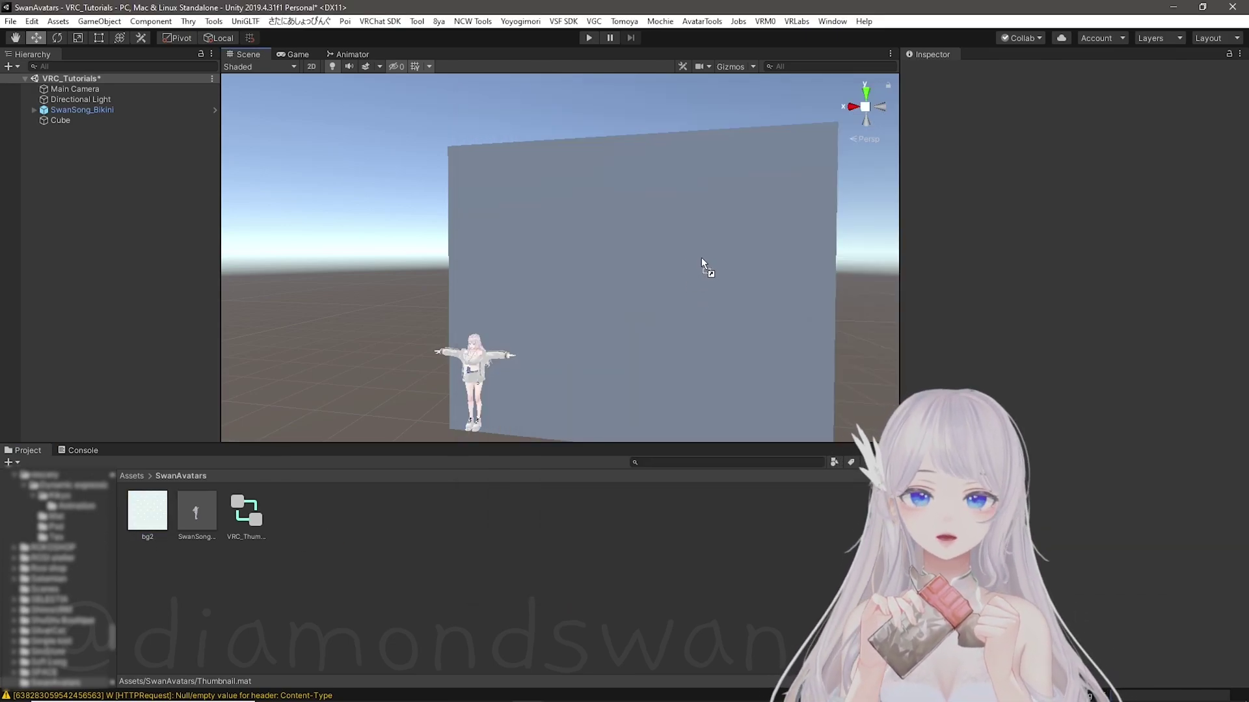
{"action": "right_click_drag", "start_coordinate": [727, 325], "coordinate": [511, 340]}
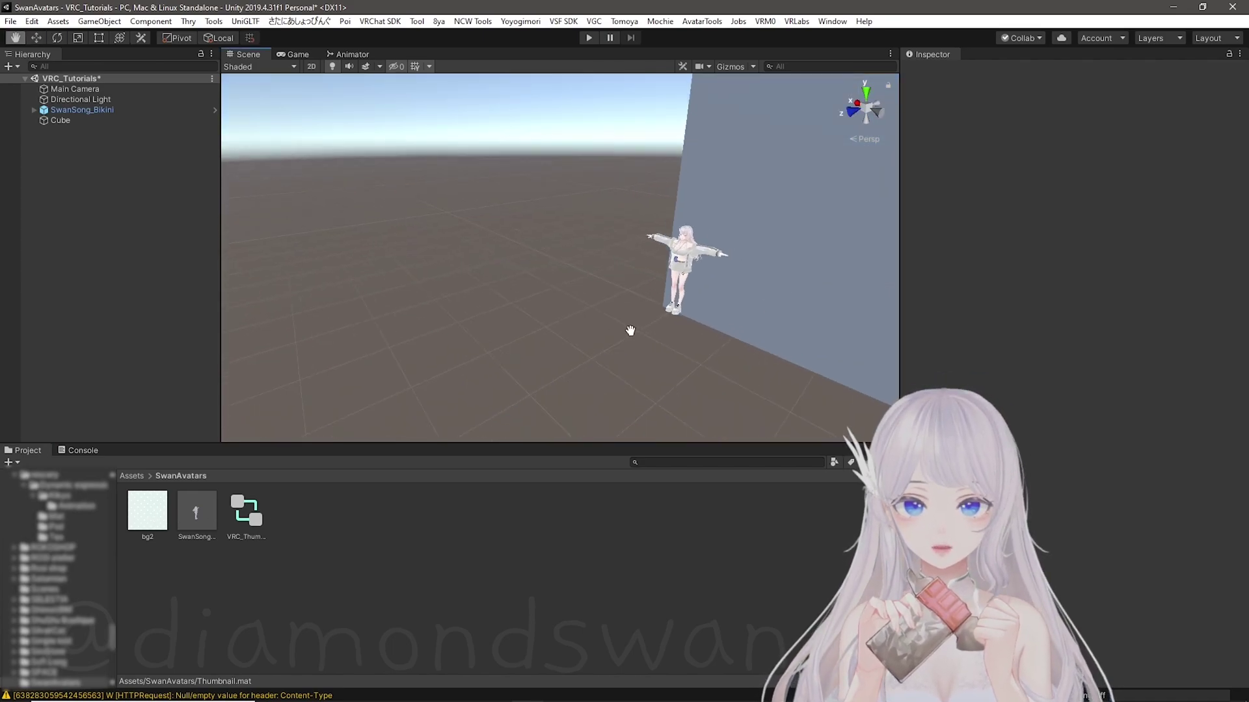
{"action": "left_click_drag", "start_coordinate": [148, 509], "coordinate": [459, 318]}
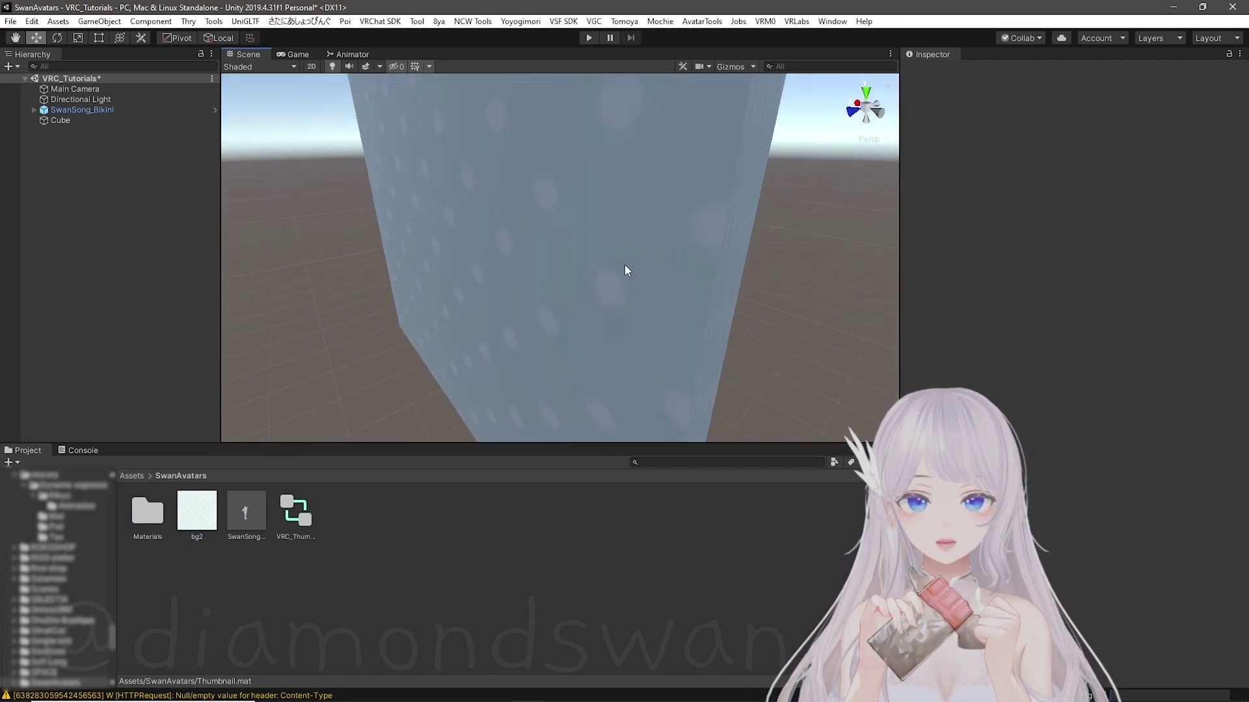
{"action": "mouse_move", "coordinate": [693, 178]}
{"action": "right_mouse_down"}
{"action": "mouse_move", "coordinate": [453, 279]}
{"action": "mouse_move", "coordinate": [707, 235]}
{"action": "mouse_move", "coordinate": [669, 299]}
{"action": "right_mouse_up"}
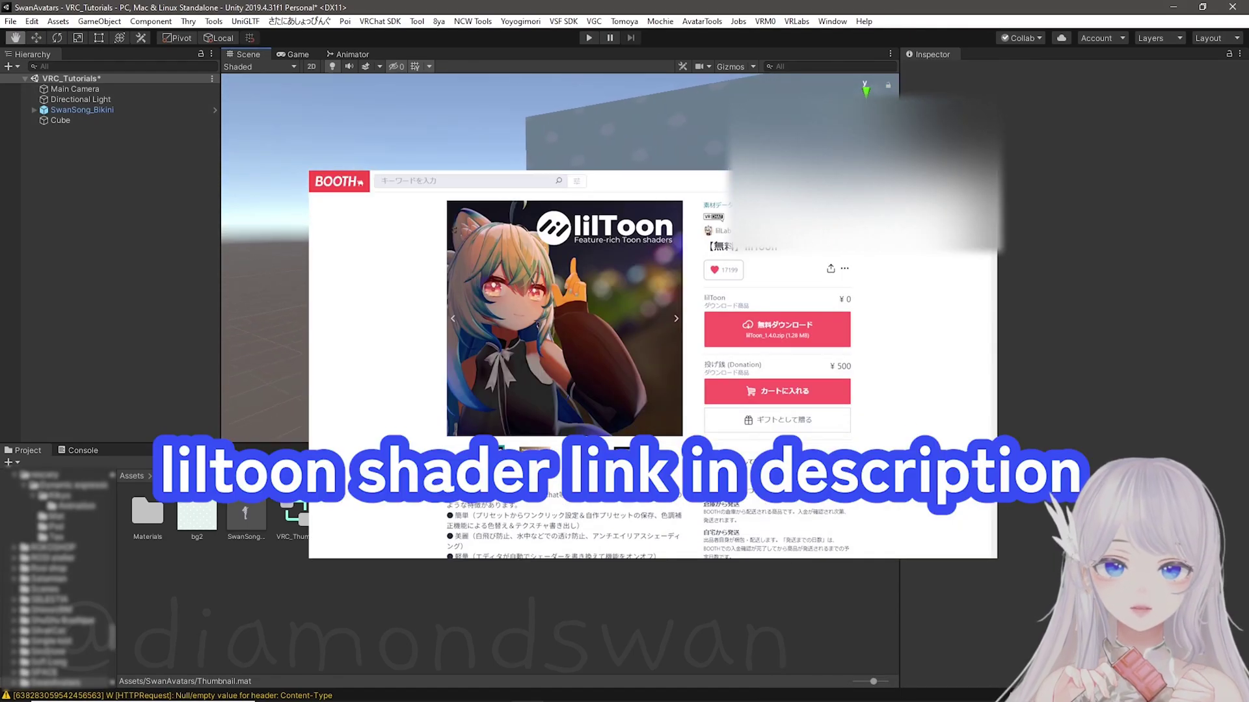
Change the selected bg3 material's shader to lilToon.
{"action": "left_click", "coordinate": [1066, 84]}
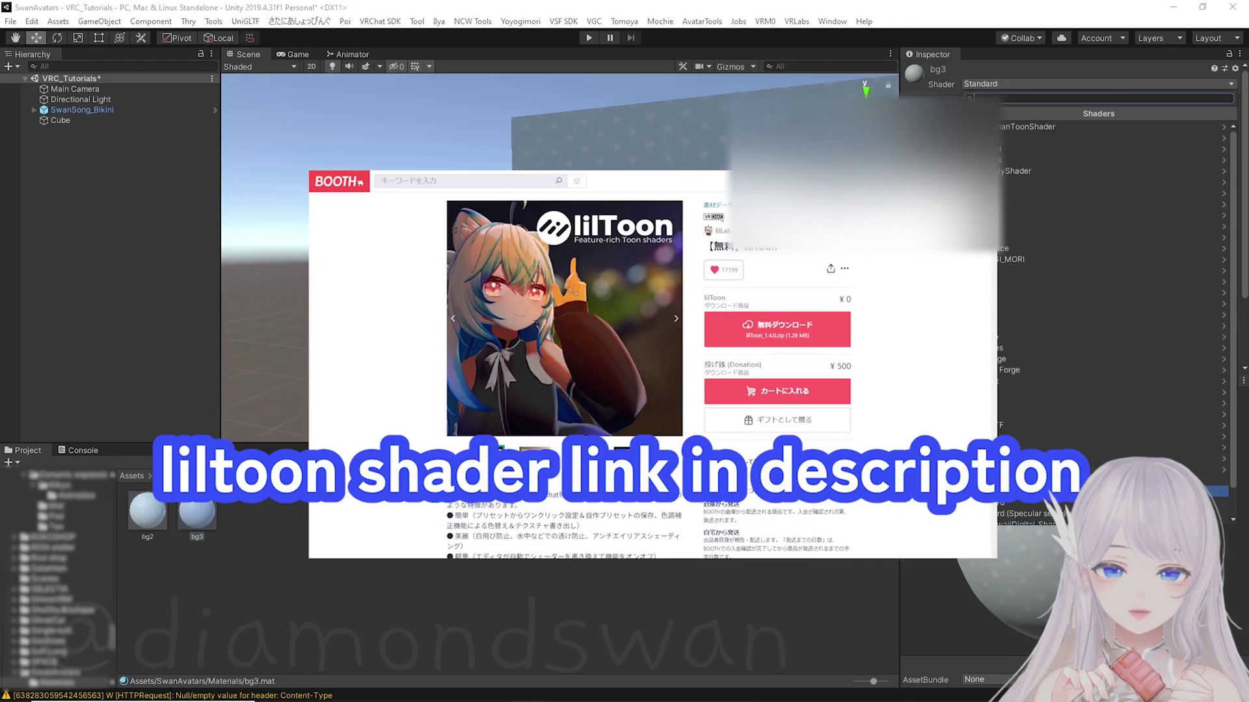
{"action": "left_click", "coordinate": [1073, 170]}
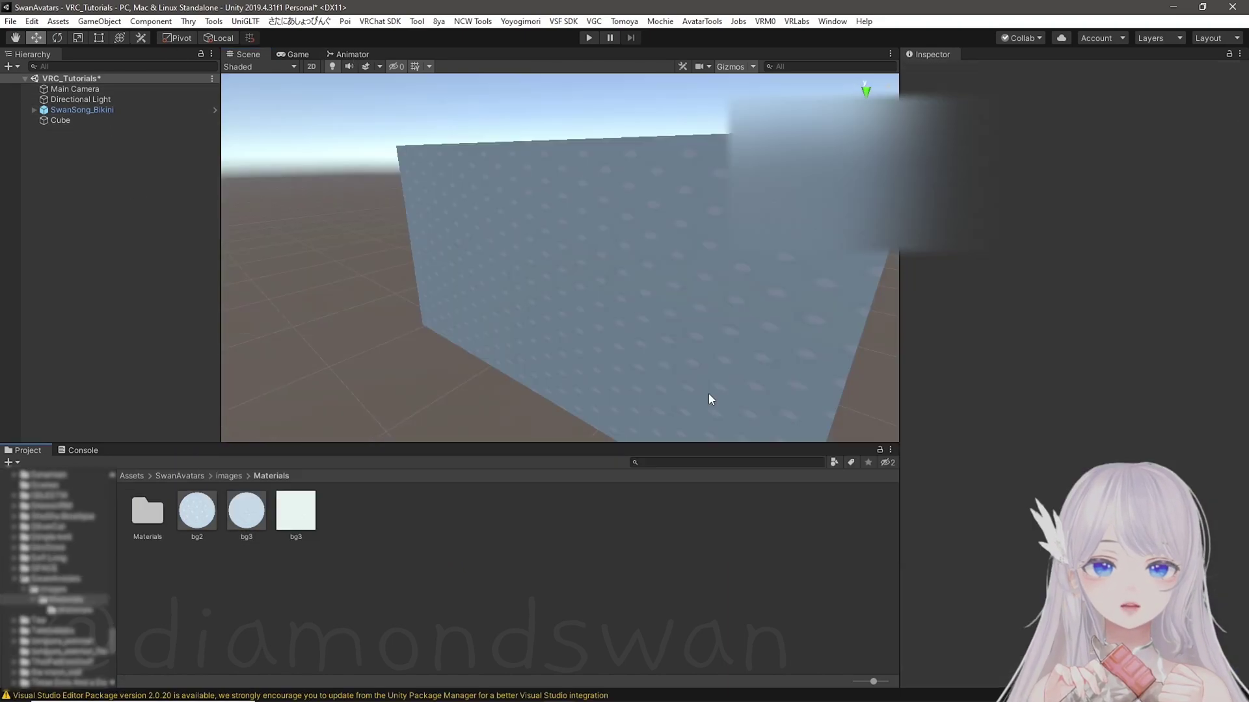
Find the cube wall's bg3 material from its Element 0 slot and give it the lilToon shader.
{"action": "left_click", "coordinate": [683, 326]}
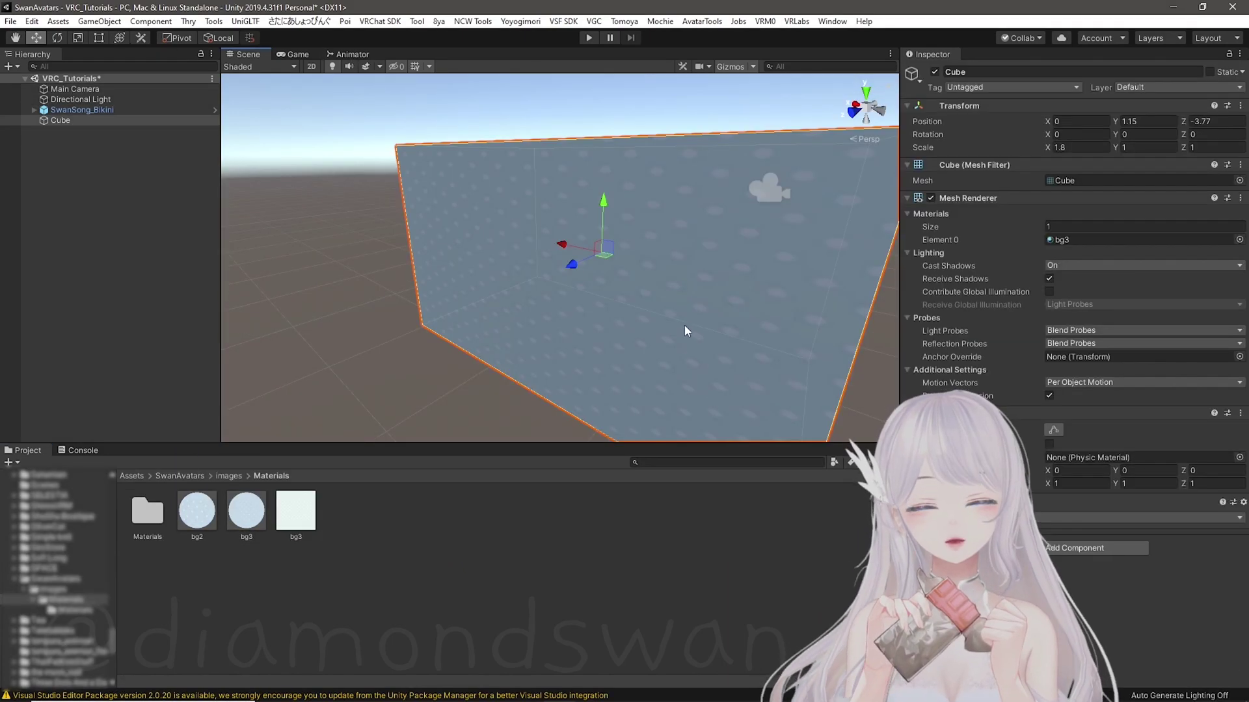
{"action": "left_click", "coordinate": [1062, 241]}
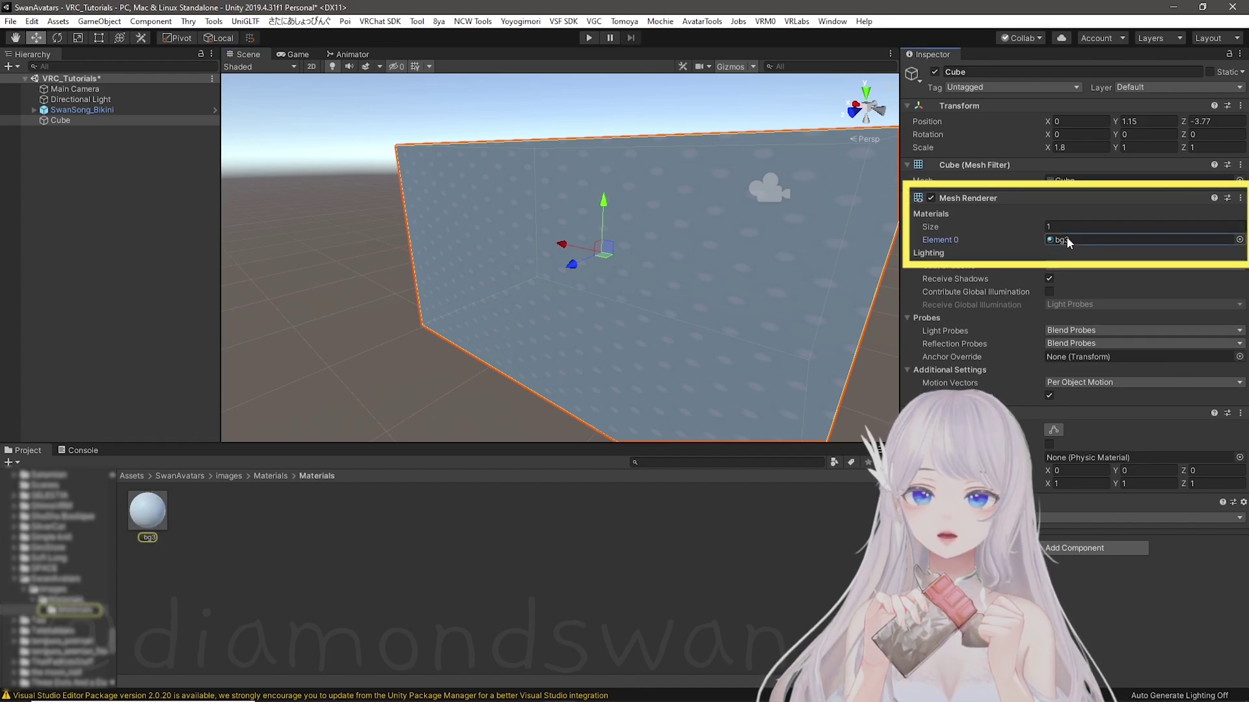
{"action": "double_click", "coordinate": [1067, 242]}
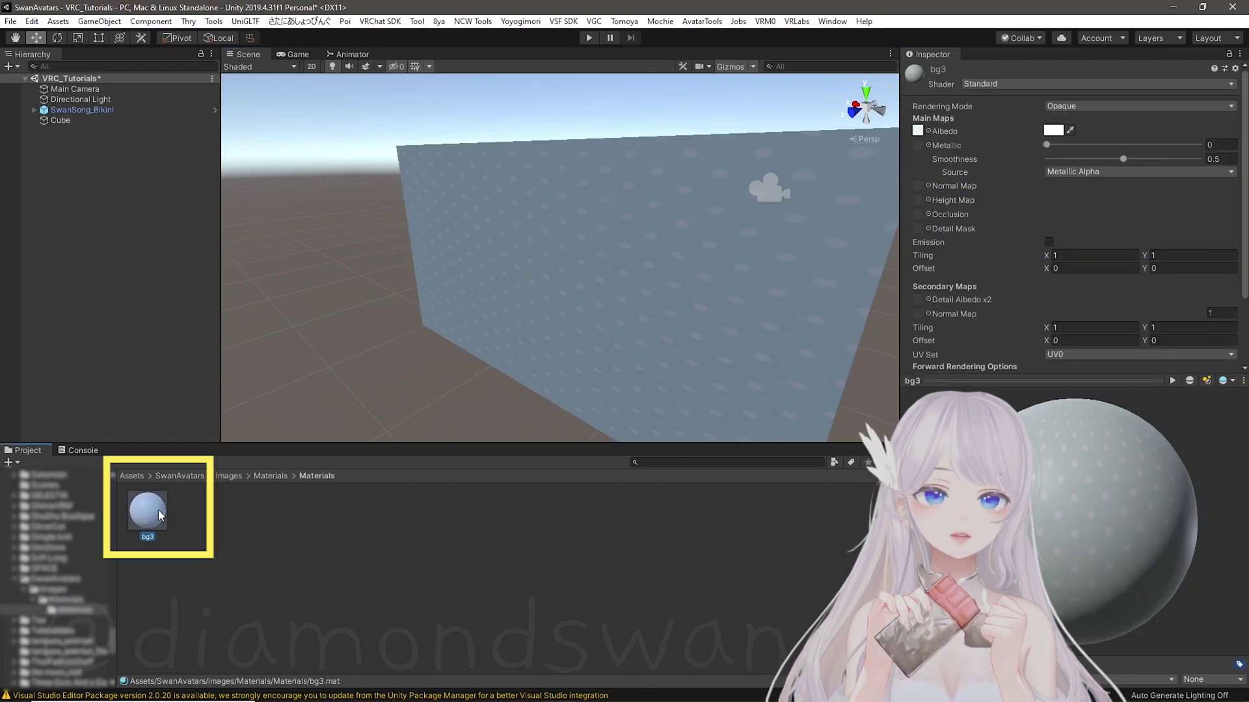
{"action": "left_click", "coordinate": [1062, 86]}
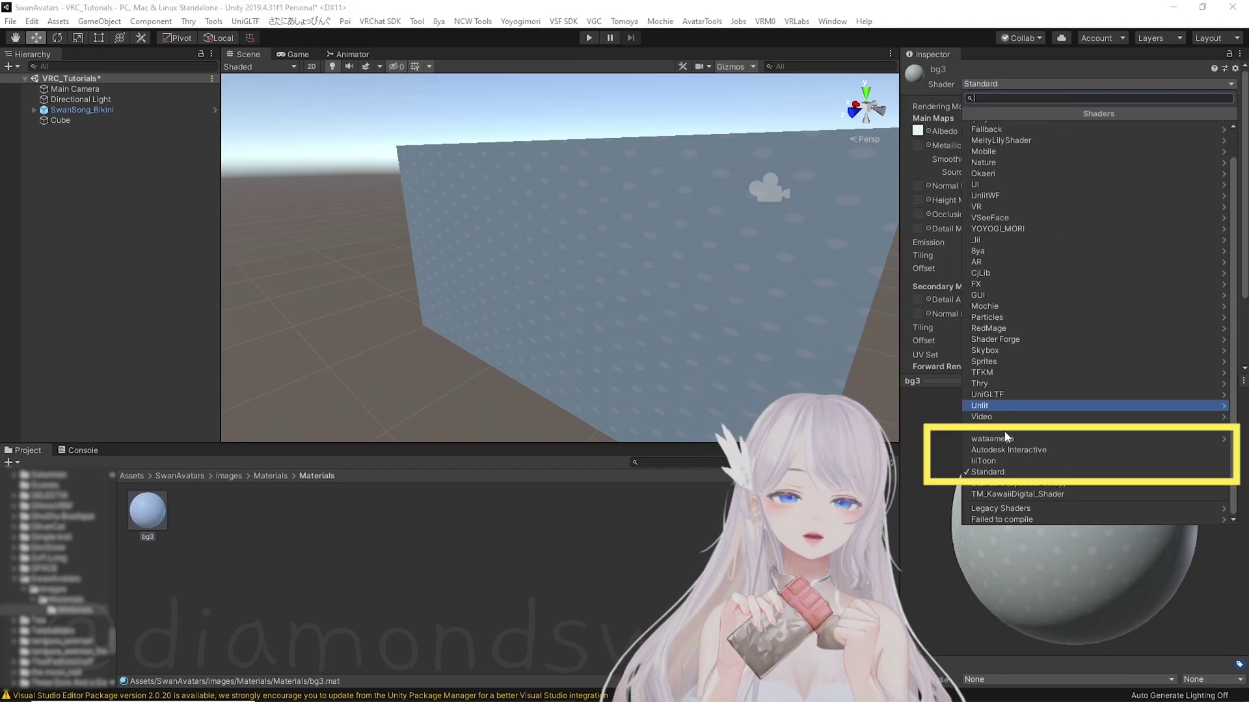
{"action": "left_click", "coordinate": [1001, 460]}
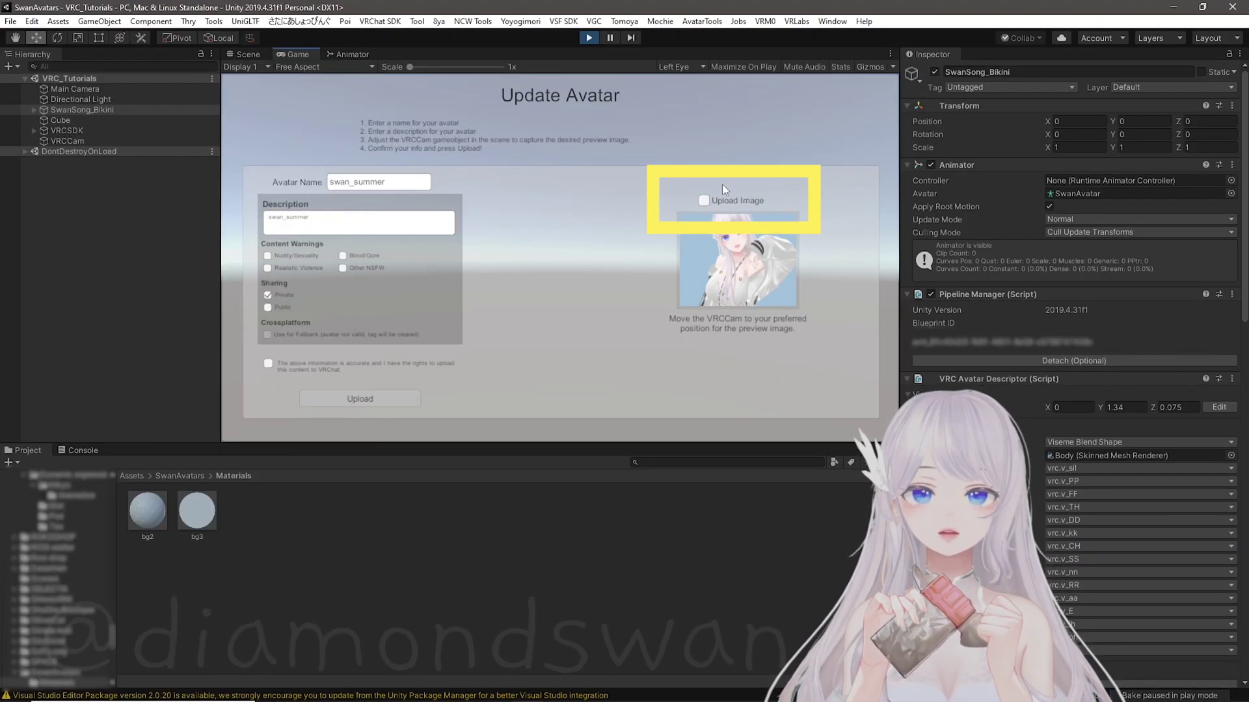
Enable Upload Image, shrink the backdrop cube to about 9 by 5.5, and select VRCCam.
{"action": "left_click", "coordinate": [703, 200]}
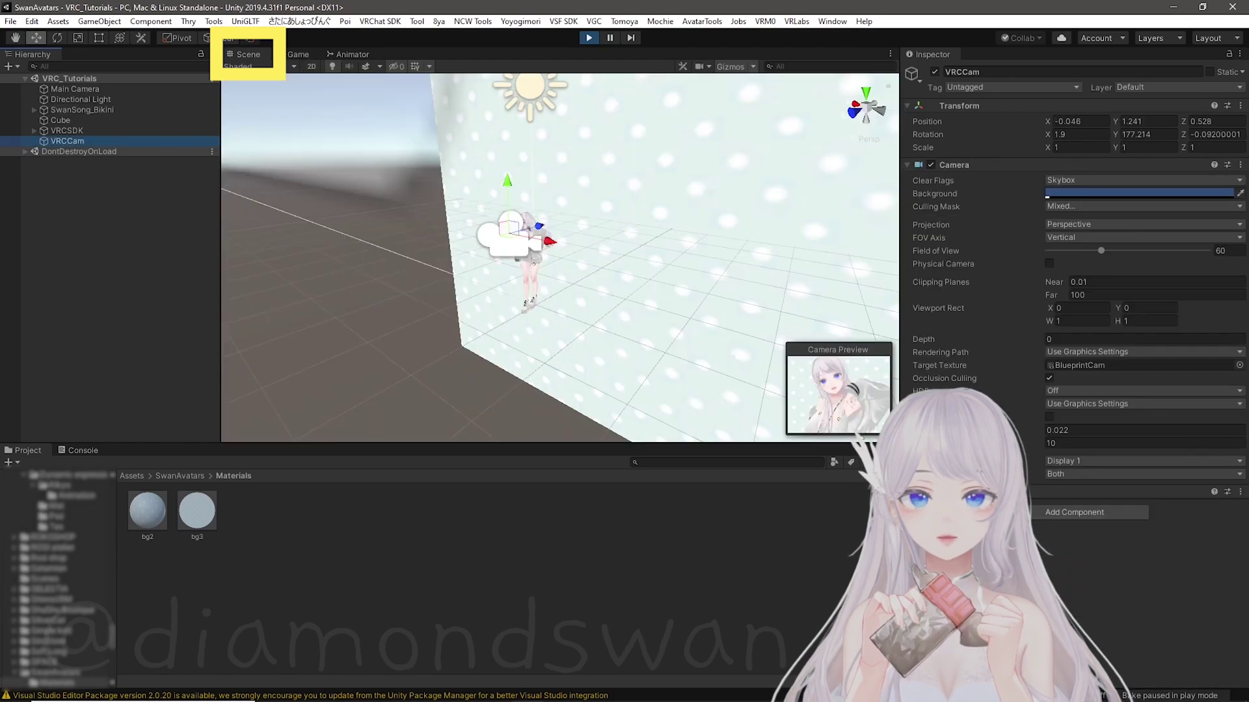
{"action": "left_click", "coordinate": [528, 178]}
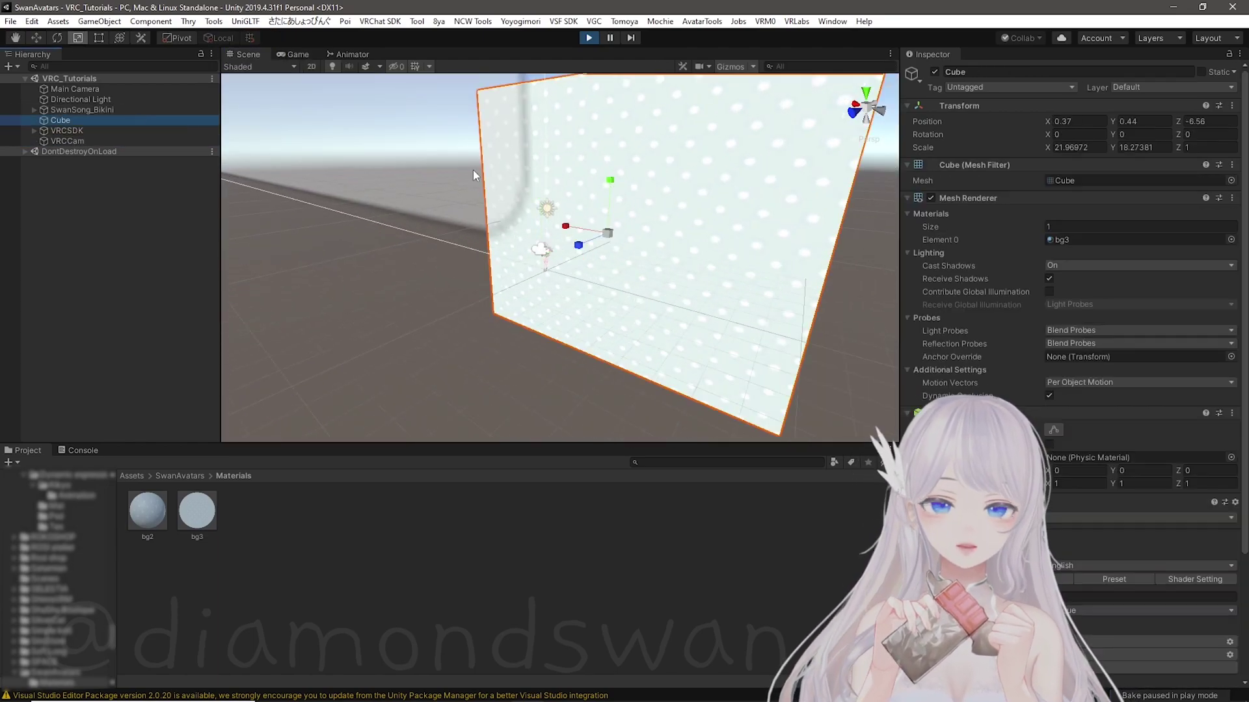
{"action": "left_click_drag", "start_coordinate": [528, 178], "coordinate": [575, 220]}
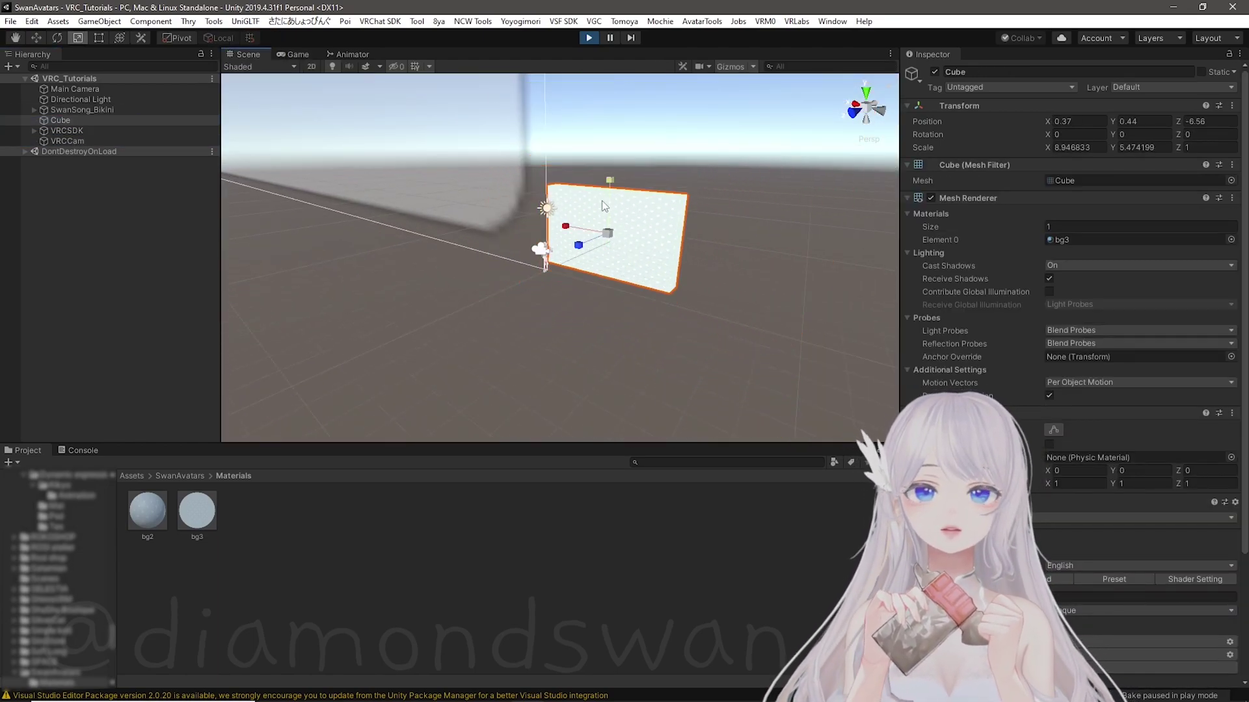
{"action": "left_click", "coordinate": [67, 140]}
{"action": "left_click", "coordinate": [67, 141]}
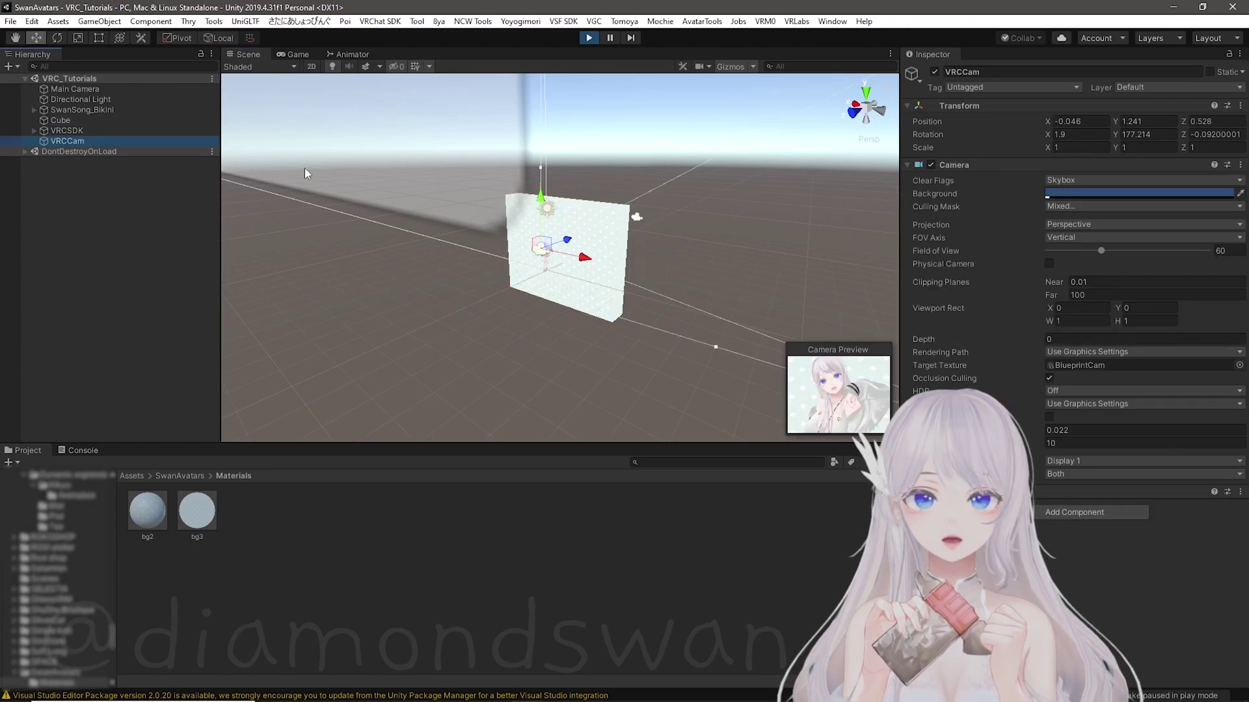
Frame SwanSong_Bikini and assign VRC_Thumbnail as its Animator controller.
{"action": "left_click", "coordinate": [533, 266]}
{"action": "left_click", "coordinate": [83, 110]}
{"action": "key", "text": "f"}
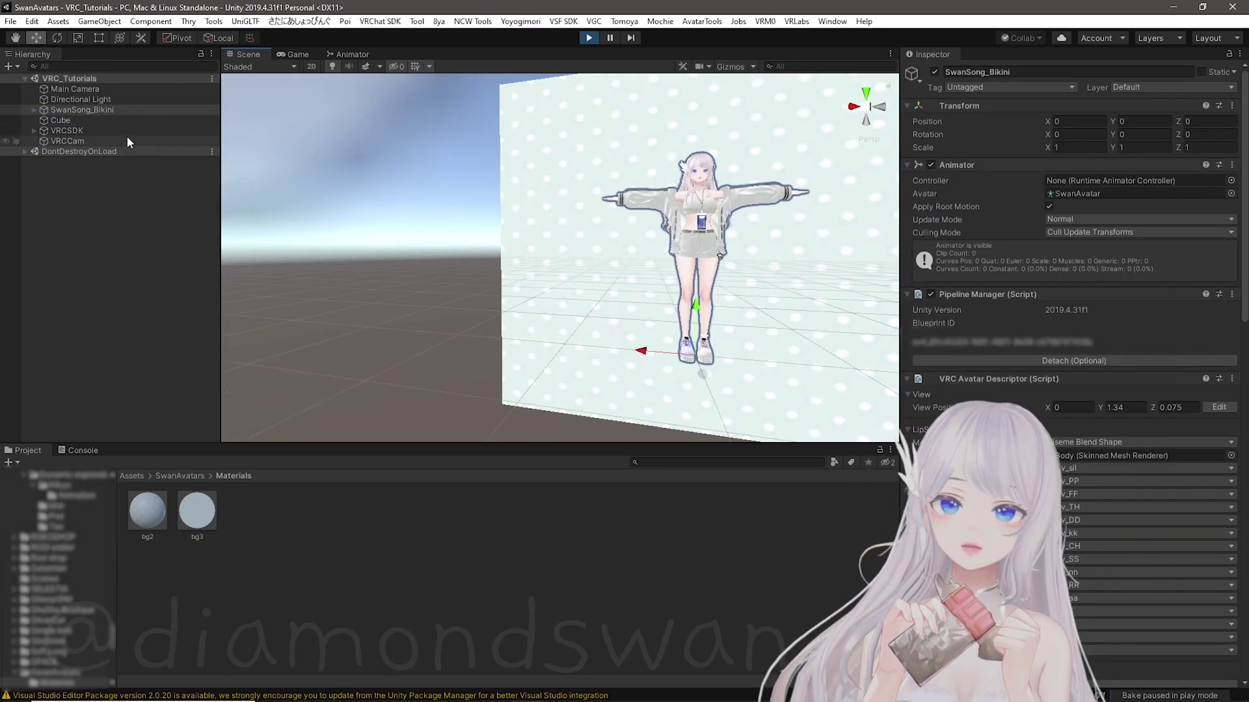
{"action": "left_click", "coordinate": [127, 110]}
{"action": "left_click", "coordinate": [1231, 181]}
{"action": "type", "text": "vrc"}
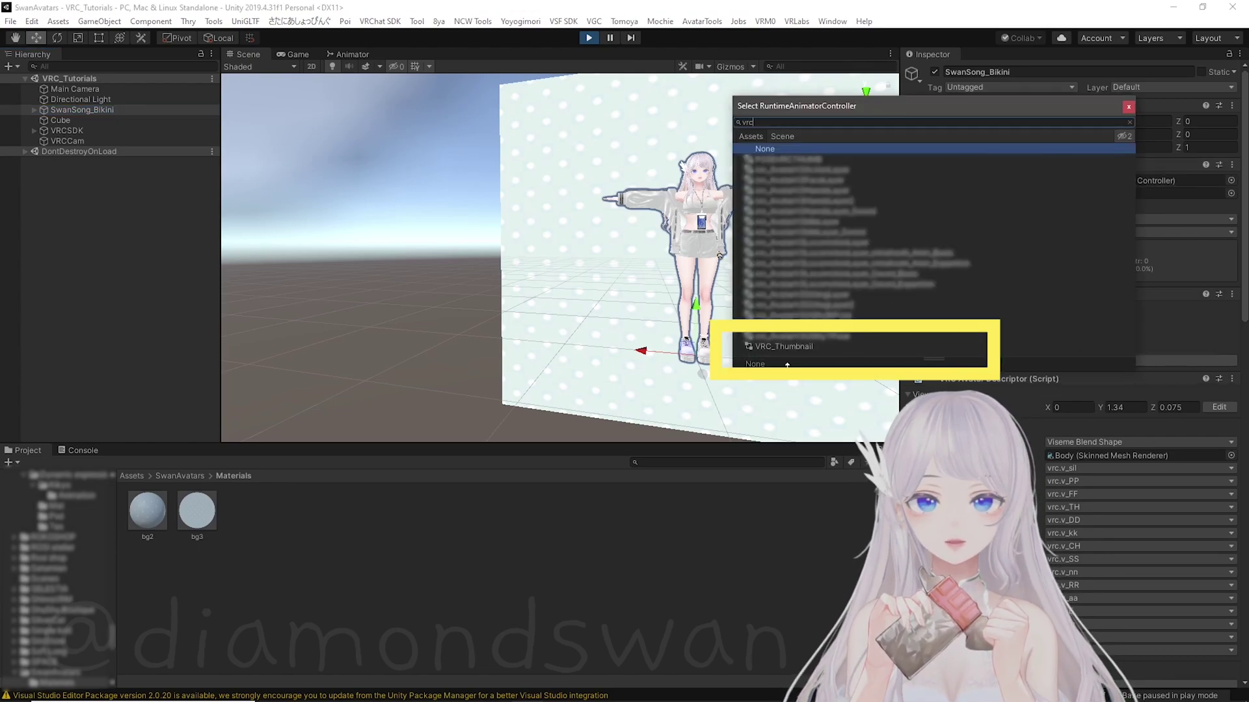
{"action": "left_click", "coordinate": [783, 349]}
{"action": "left_click", "coordinate": [1128, 106]}
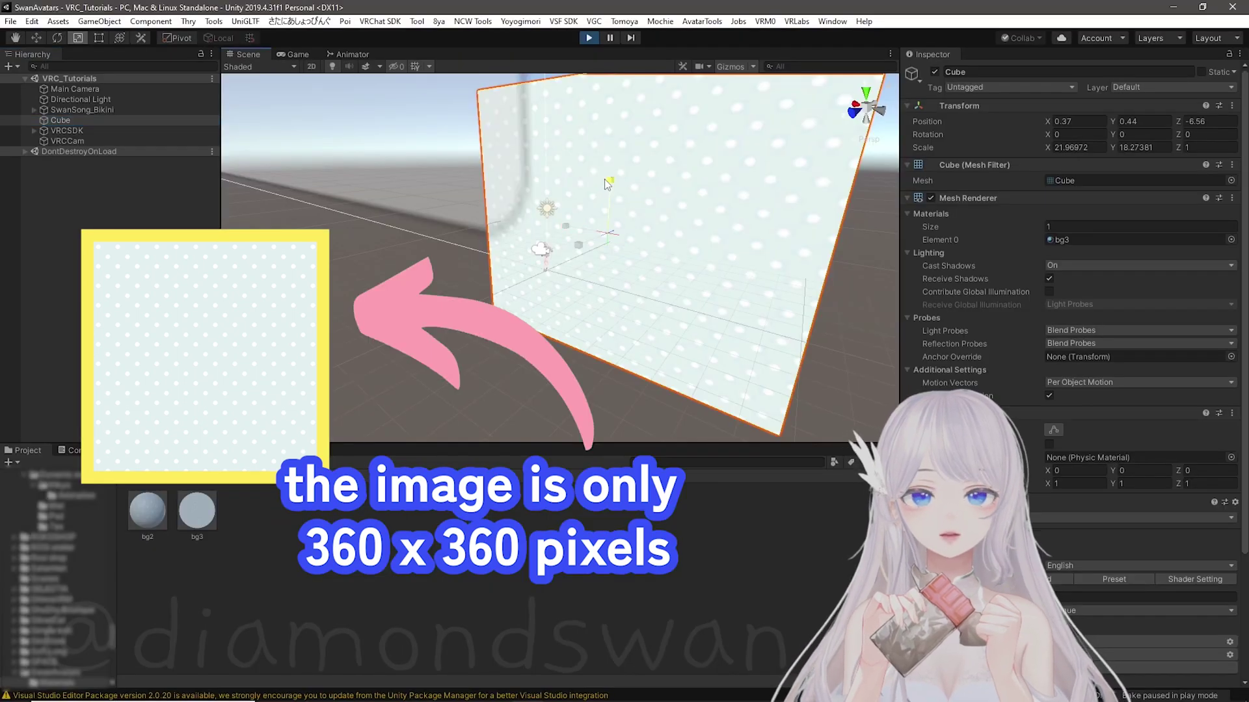
Shrink the dotted backdrop cube with the Scale handle.
{"action": "mouse_move", "coordinate": [600, 196]}
{"action": "left_mouse_down"}
{"action": "mouse_move", "coordinate": [574, 227]}
{"action": "mouse_move", "coordinate": [584, 232]}
{"action": "mouse_move", "coordinate": [575, 225]}
{"action": "left_mouse_up"}
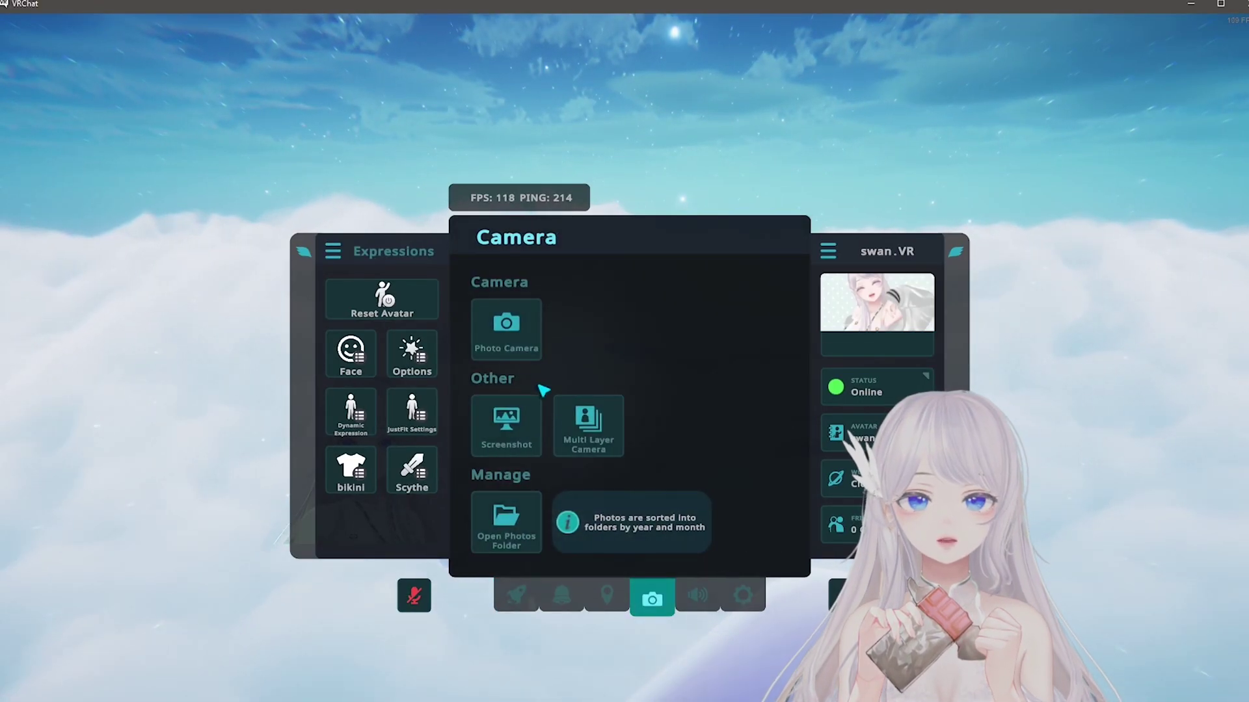
Aim VRChat's Launch Pad camera at the smiling avatar and take a photo.
{"action": "left_click", "coordinate": [506, 332]}
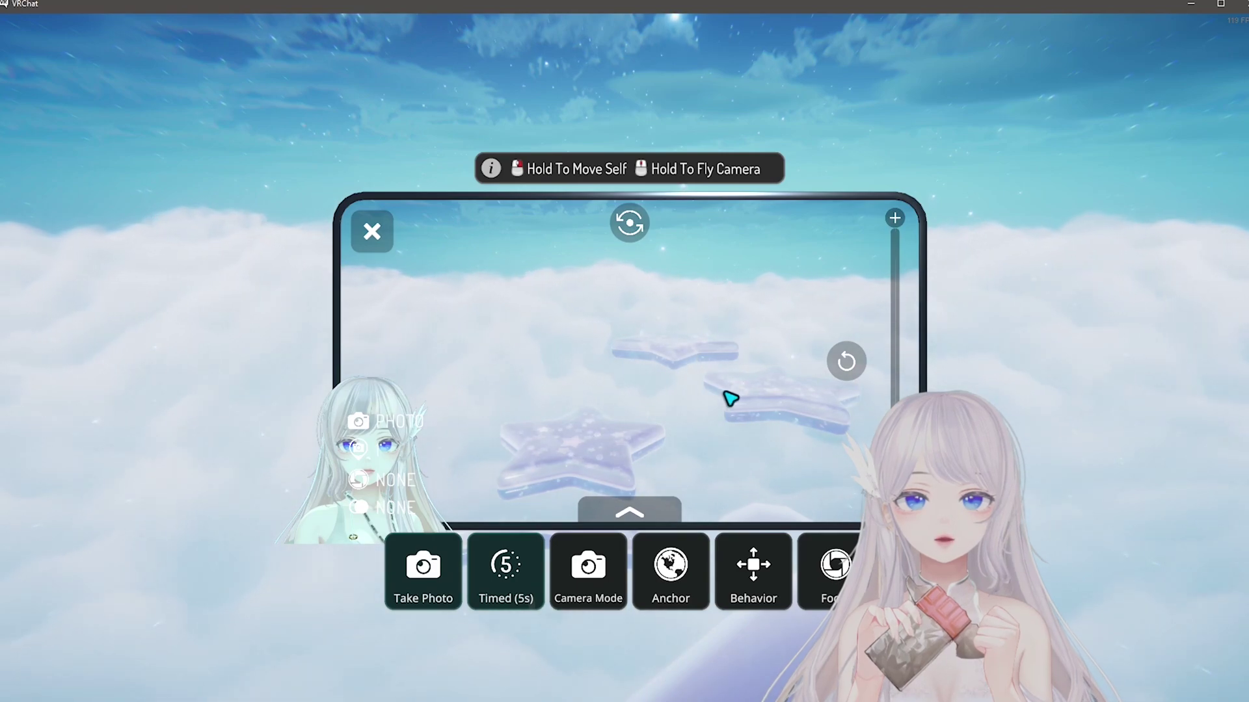
{"action": "mouse_move", "coordinate": [782, 260]}
{"action": "right_mouse_down"}
{"action": "mouse_move", "coordinate": [634, 391]}
{"action": "mouse_move", "coordinate": [625, 371]}
{"action": "right_mouse_up"}
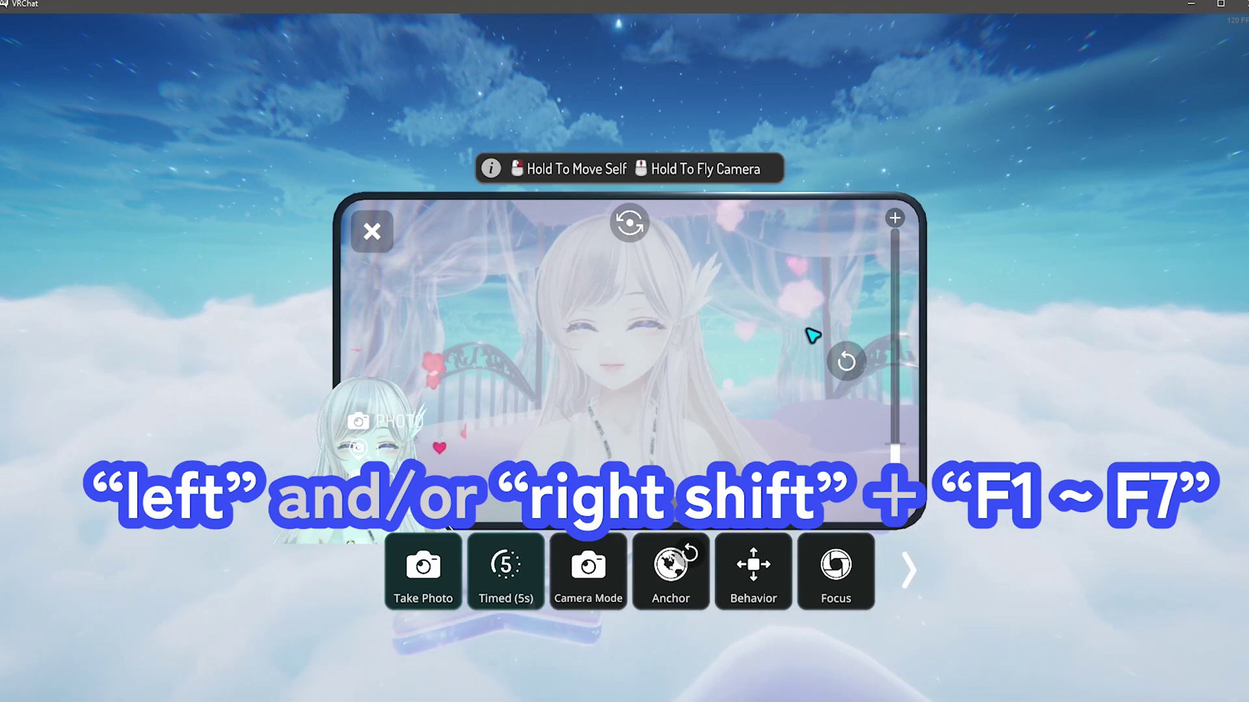
{"action": "left_click", "coordinate": [422, 571]}
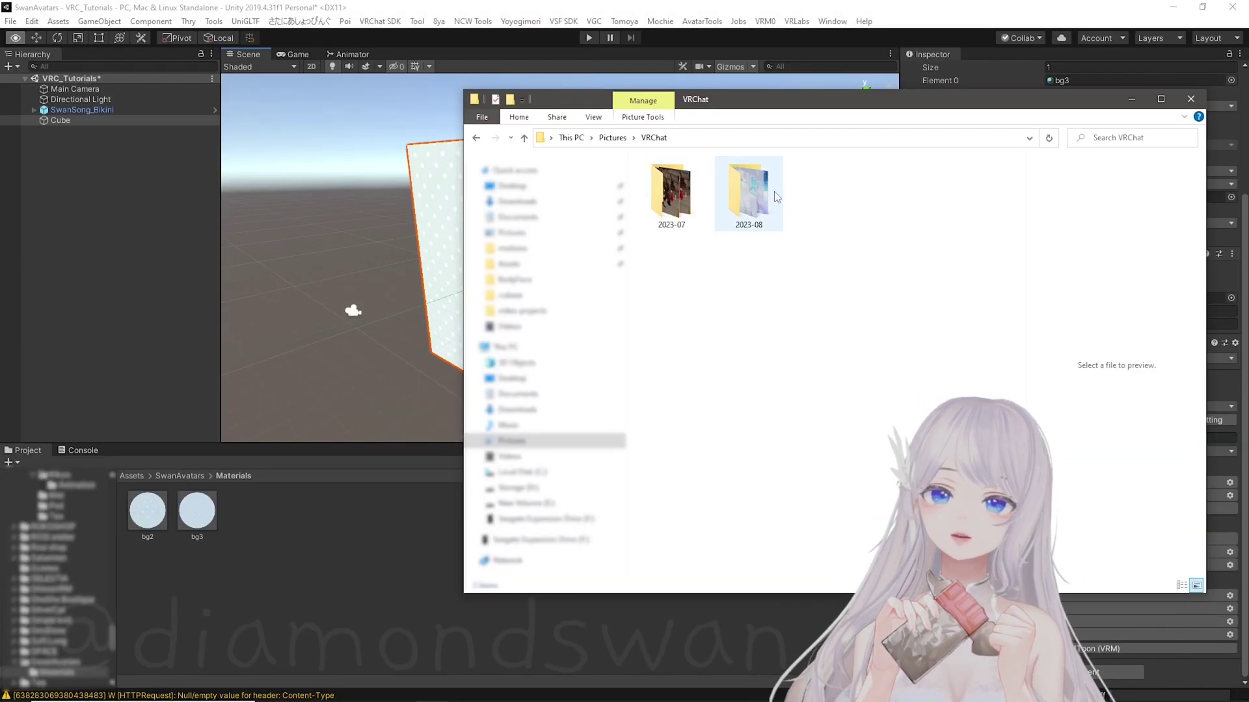
Import three sky-background VRChat photos from the 2023-08 folder into Unity's Materials folder.
{"action": "double_click", "coordinate": [748, 191]}
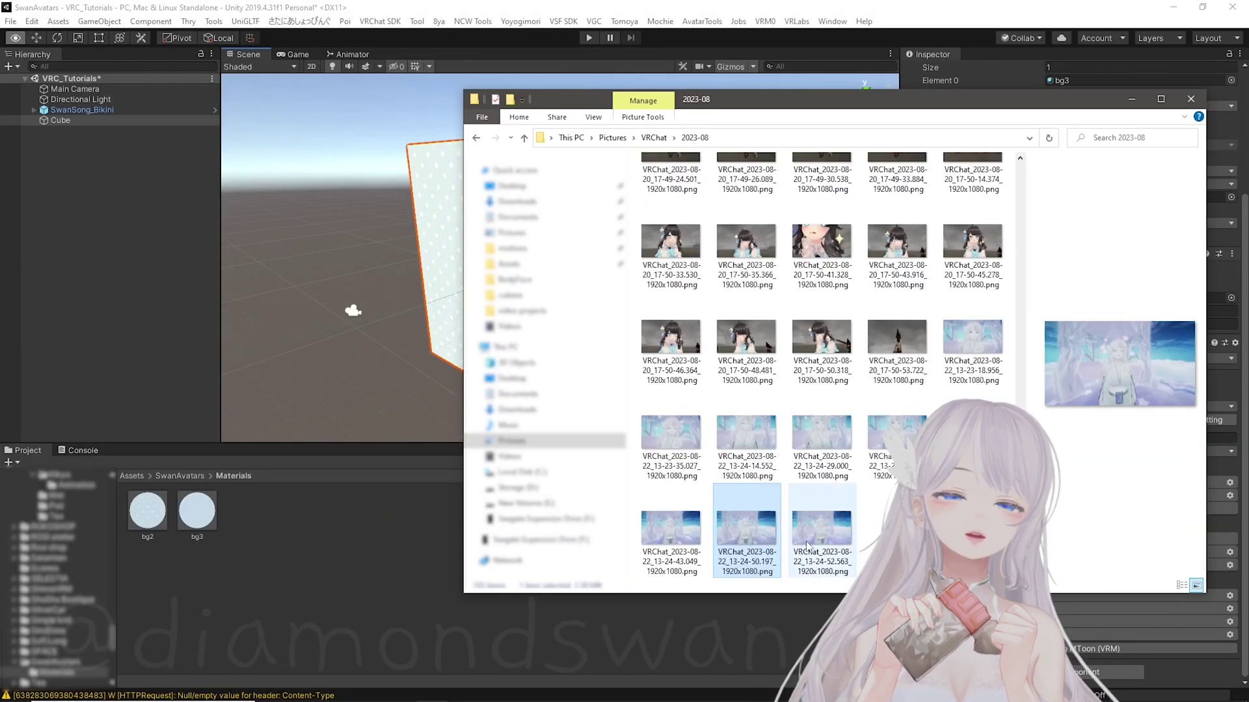
{"action": "left_click", "coordinate": [671, 530]}
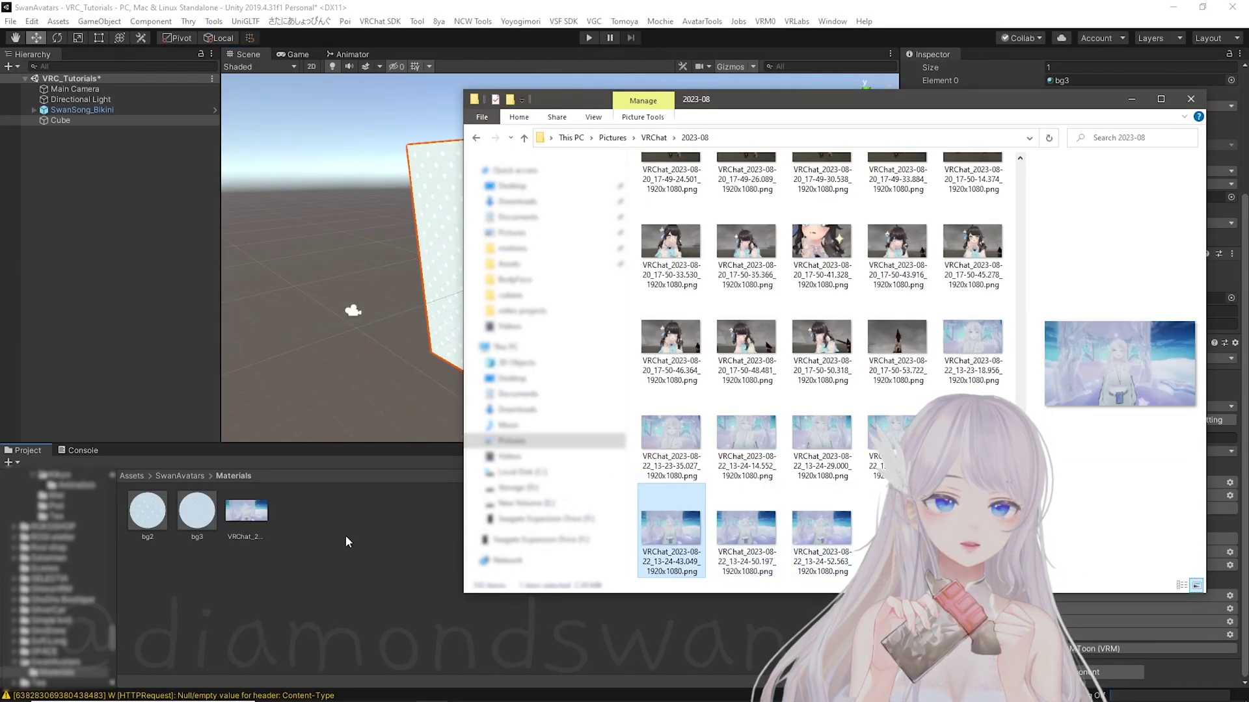
{"action": "left_click", "coordinate": [973, 430]}
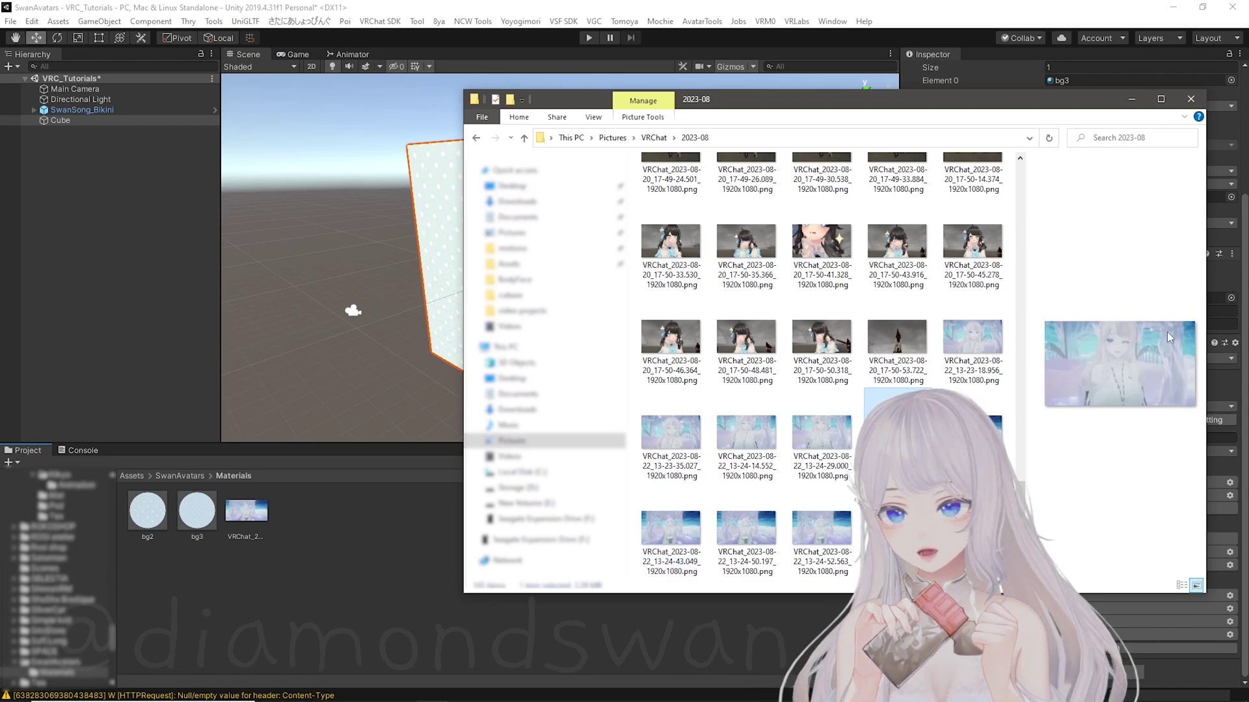
{"action": "left_click", "coordinate": [672, 436]}
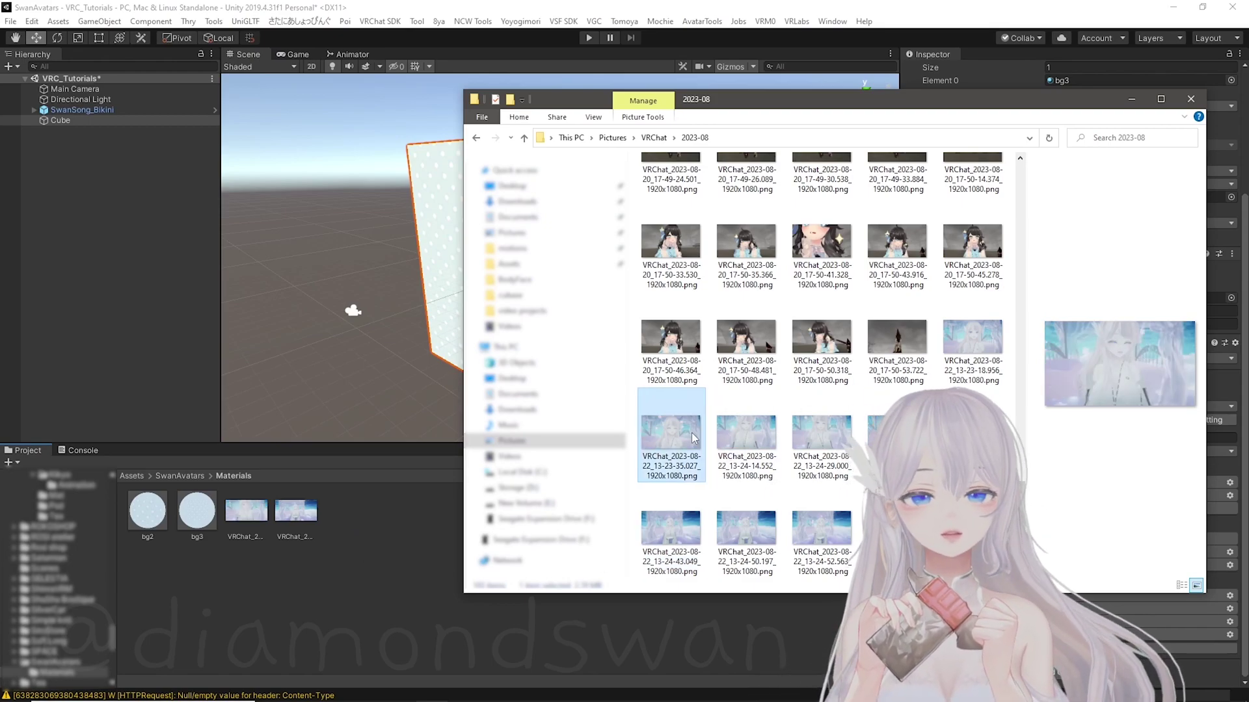
{"action": "left_click", "coordinate": [747, 435]}
{"action": "left_click", "coordinate": [974, 345]}
{"action": "left_click_drag", "start_coordinate": [504, 589], "coordinate": [351, 512]}
Apply the VRChat photo material to the backdrop cube and orbit to face it.
{"action": "left_click", "coordinate": [612, 246]}
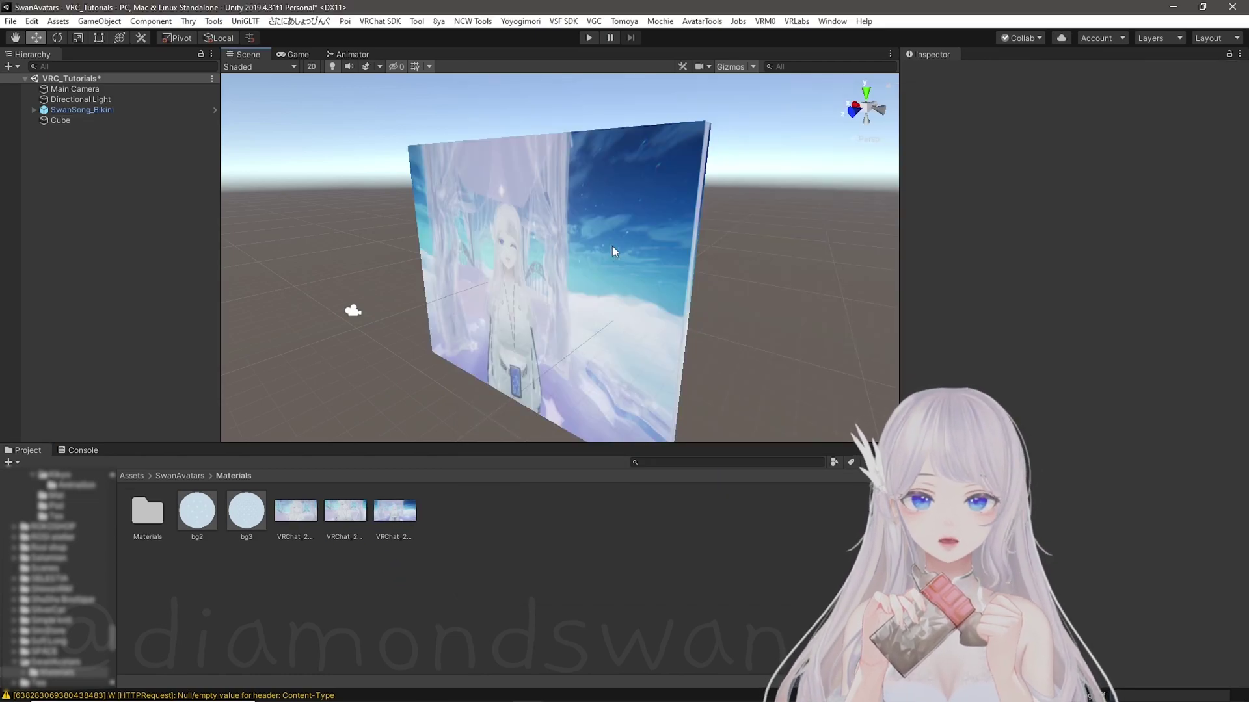
{"action": "mouse_move", "coordinate": [602, 359]}
{"action": "middle_mouse_down"}
{"action": "mouse_move", "coordinate": [752, 350]}
{"action": "mouse_move", "coordinate": [600, 353]}
{"action": "middle_mouse_up"}
{"action": "right_click_drag", "start_coordinate": [600, 352], "coordinate": [643, 341]}
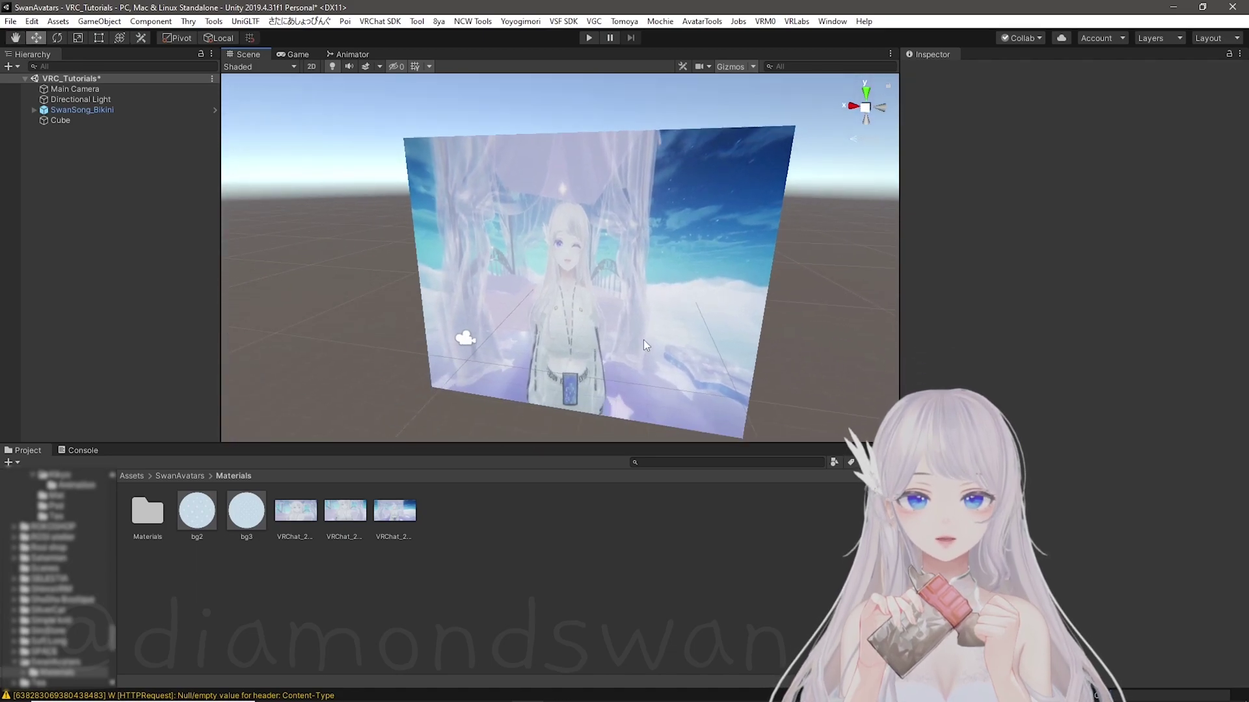
Select the Cube, check its bg3 material, and shrink its scale to 1×1×1.
{"action": "left_click", "coordinate": [659, 209]}
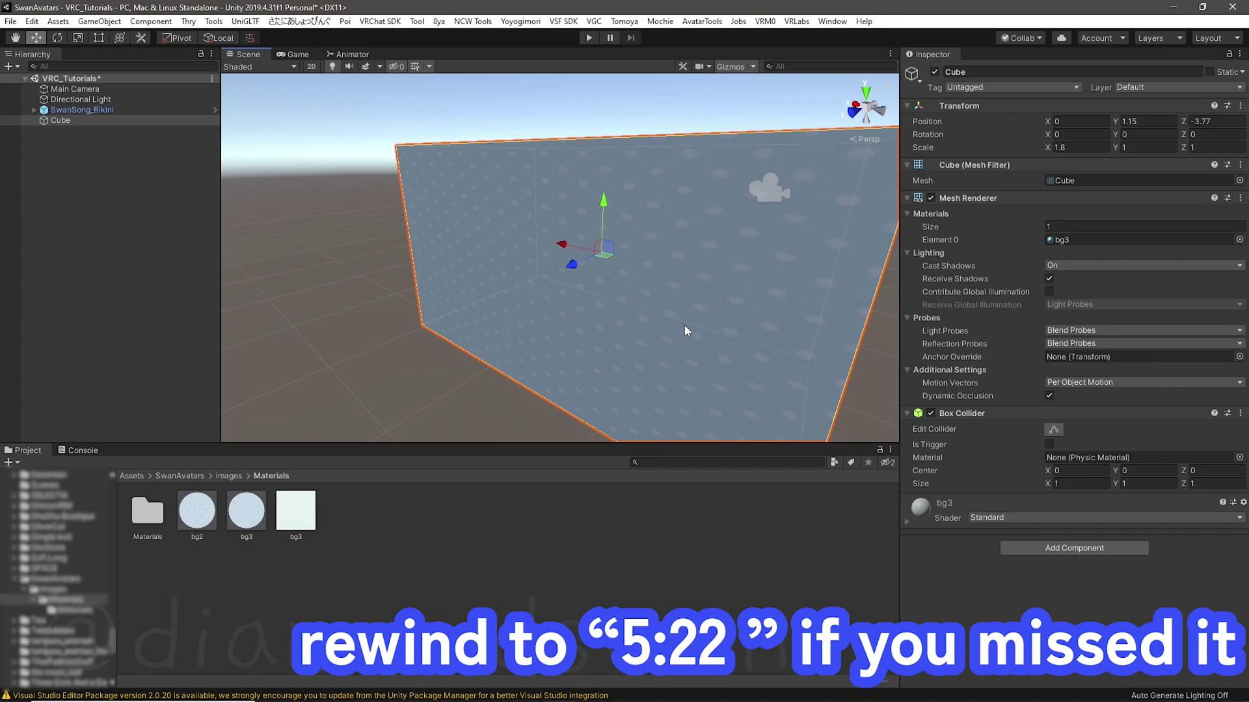
{"action": "left_click", "coordinate": [1054, 241]}
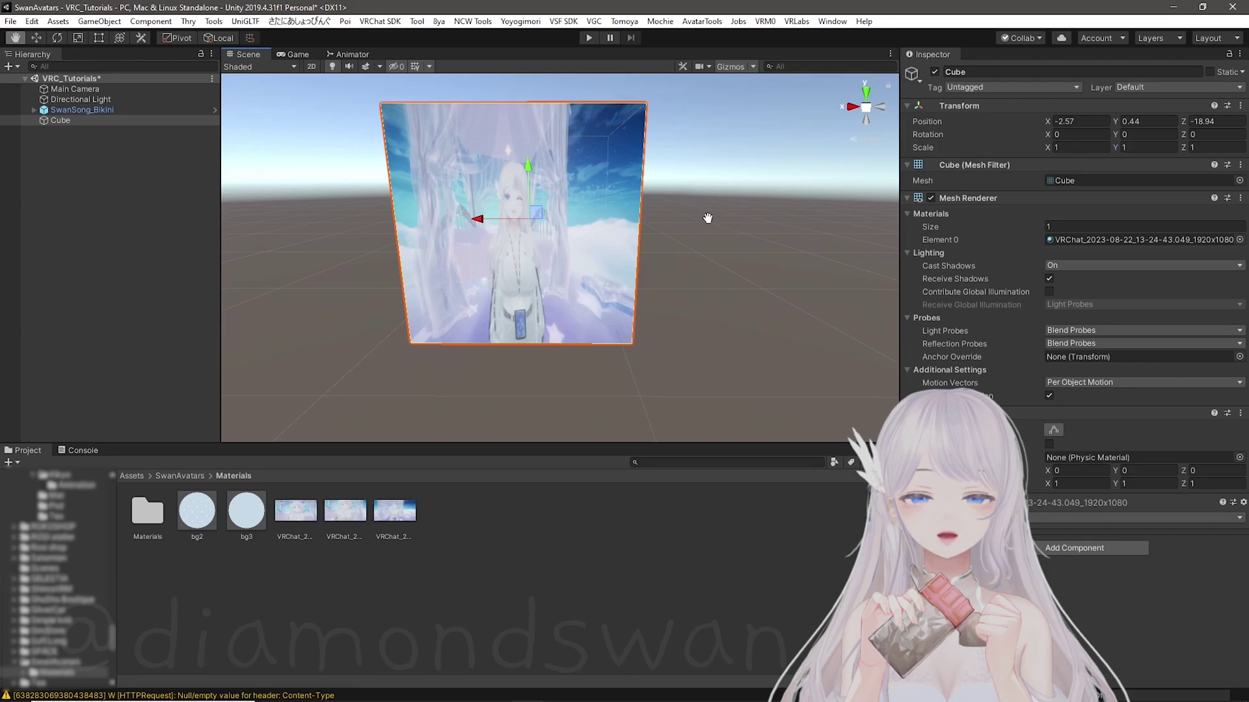
{"action": "middle_click_drag", "start_coordinate": [707, 217], "coordinate": [727, 223]}
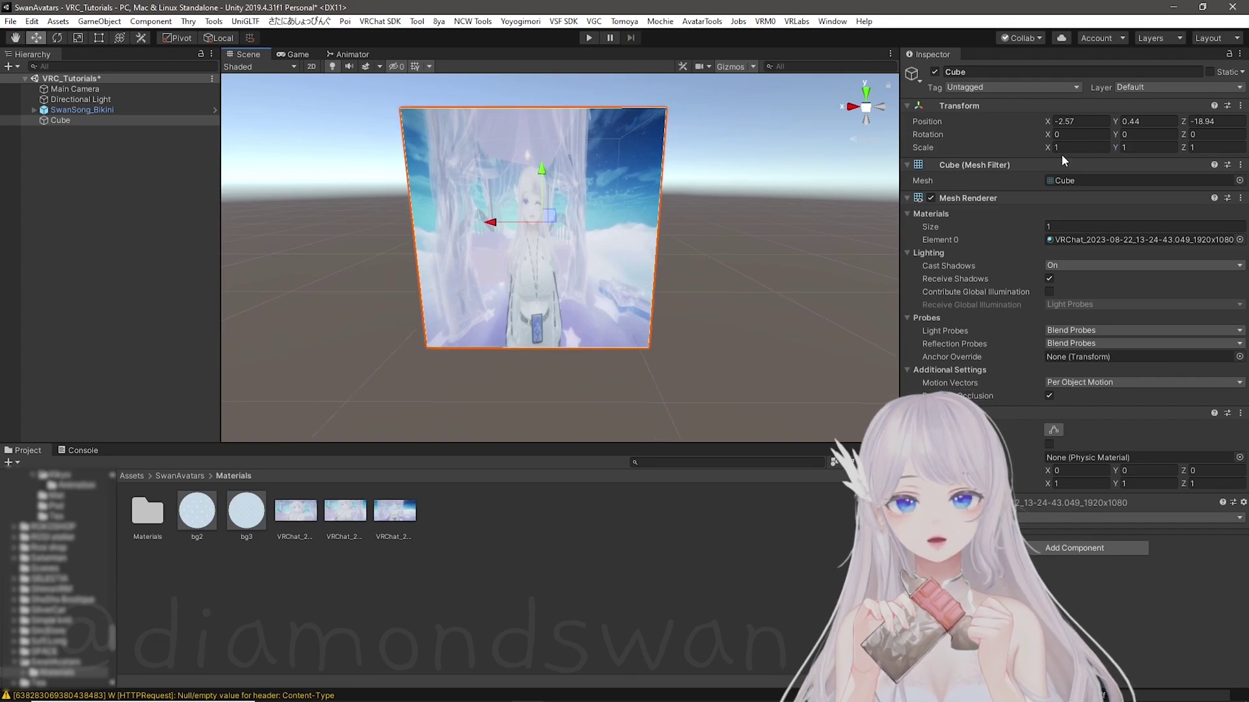
{"action": "left_click", "coordinate": [1141, 147]}
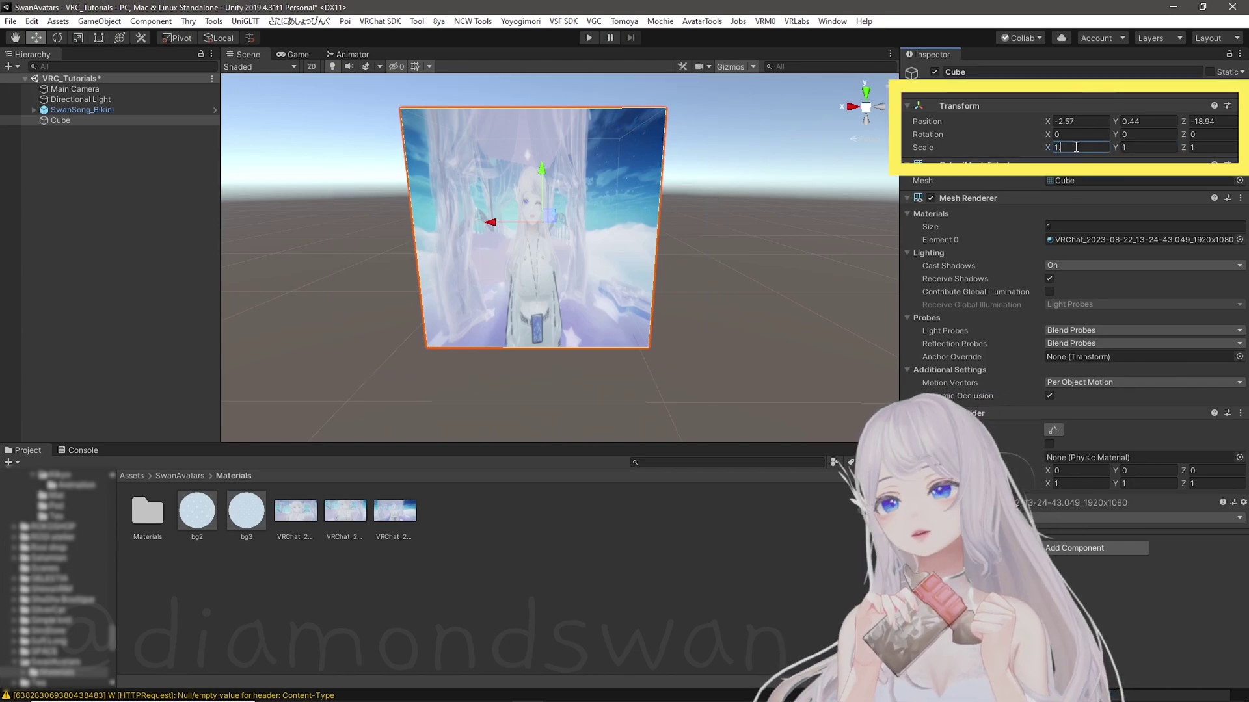
{"action": "type", "text": "1.7"}
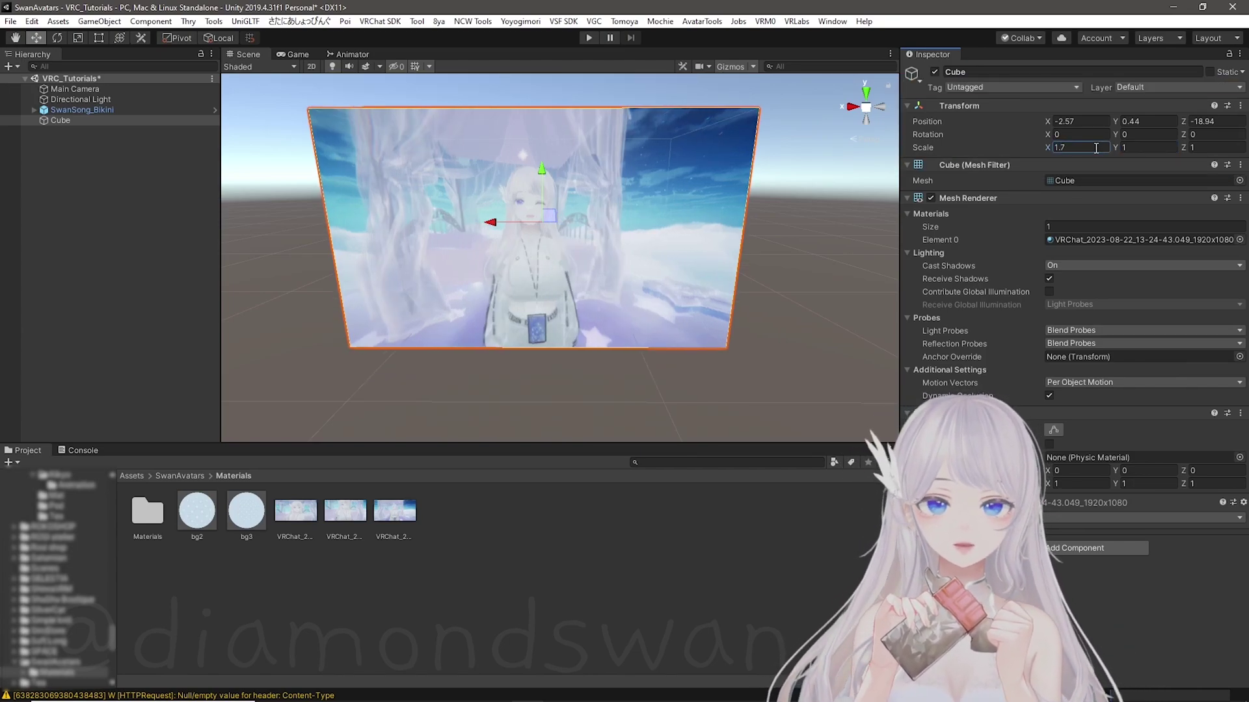
Widen the cube to Scale X 1.8 and place VRCCam near the cube.
{"action": "key", "text": "BackSpace"}
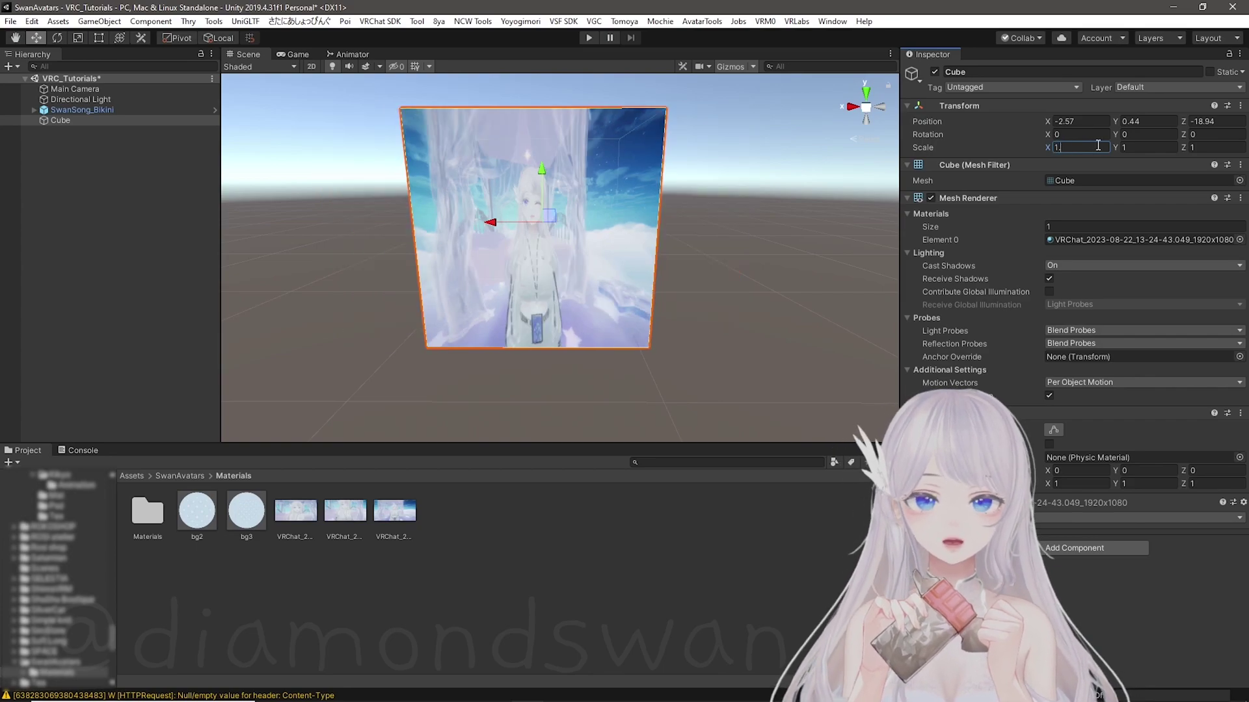
{"action": "type", "text": "8"}
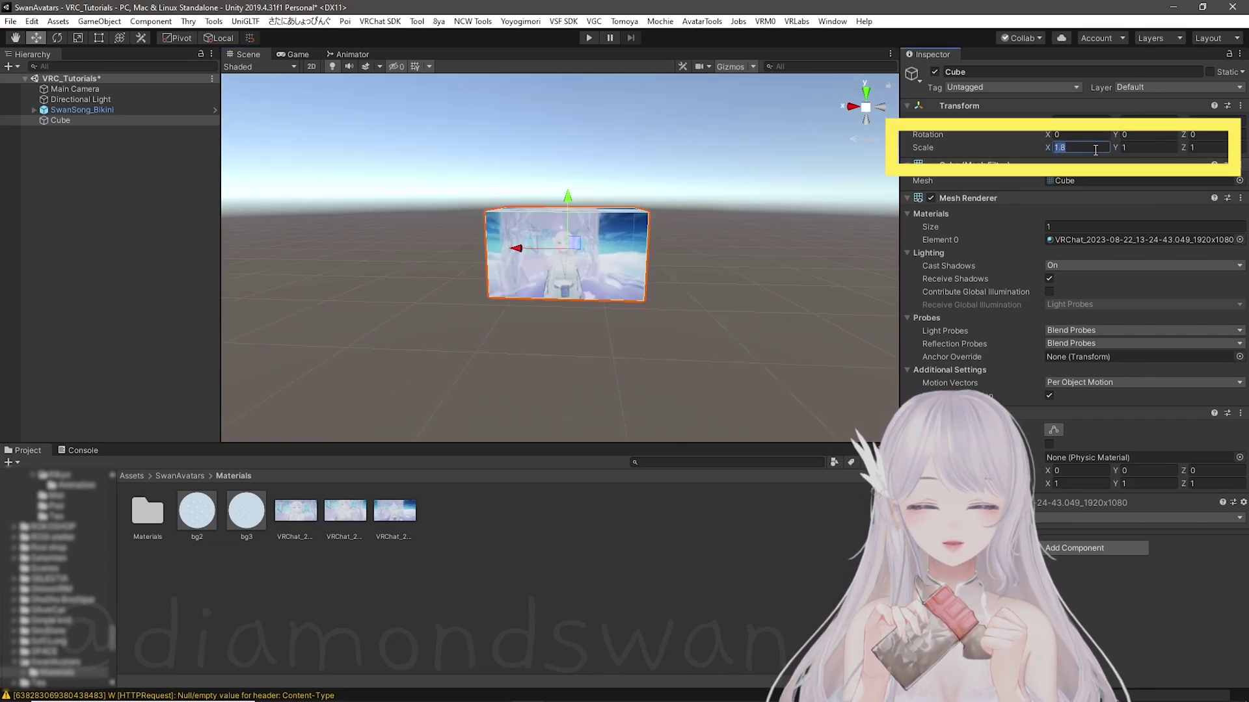
{"action": "right_click_drag", "start_coordinate": [698, 329], "coordinate": [554, 327]}
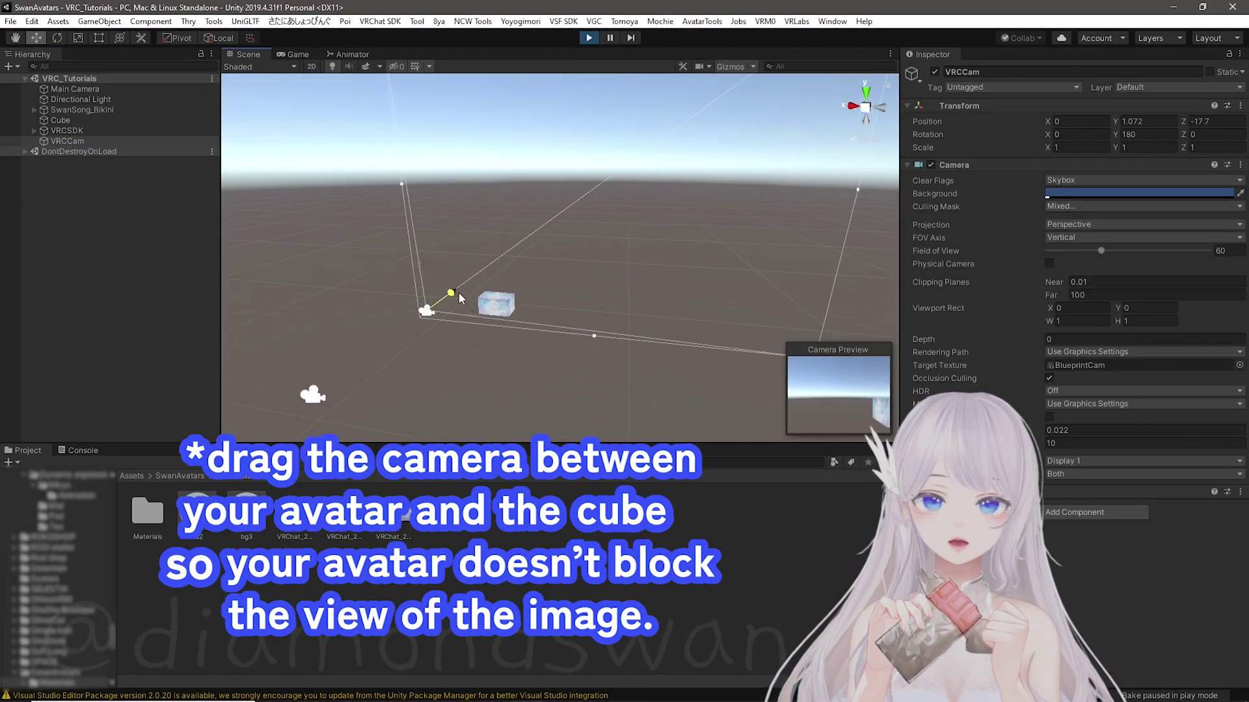
{"action": "left_click_drag", "start_coordinate": [618, 304], "coordinate": [532, 244]}
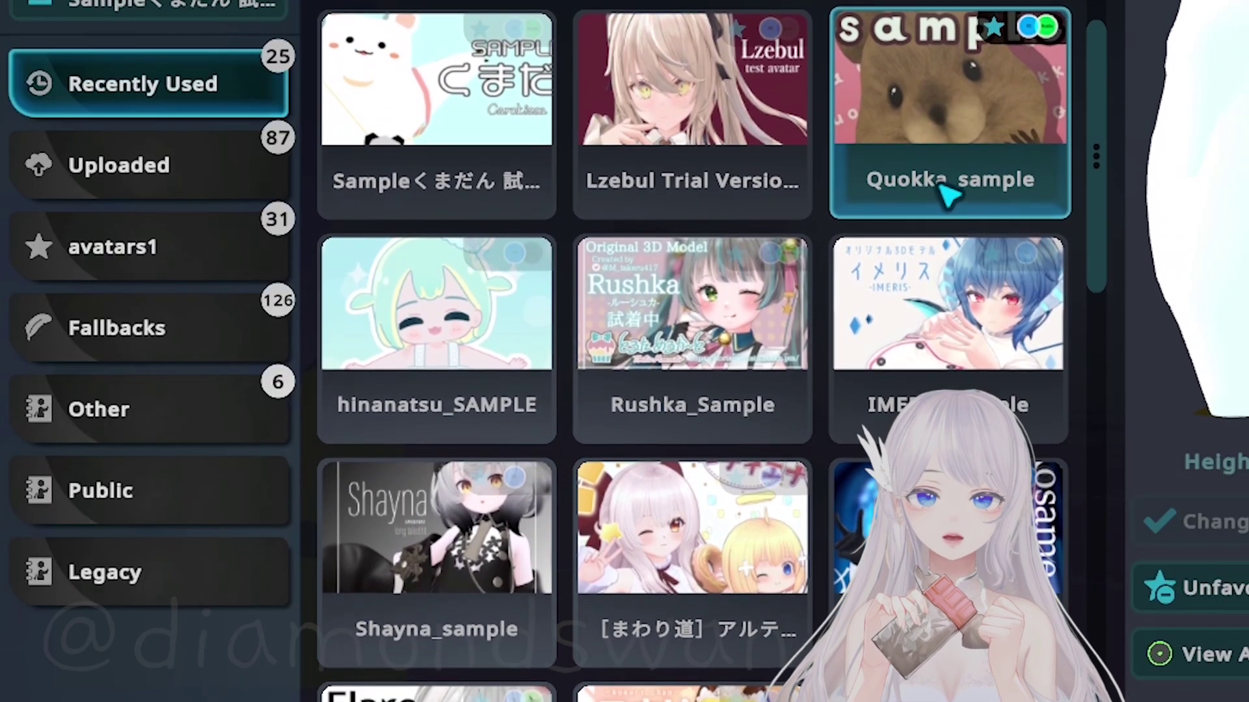
{"action": "scroll", "coordinate": [948, 195], "scroll_direction": "down", "scroll_amount": 2}
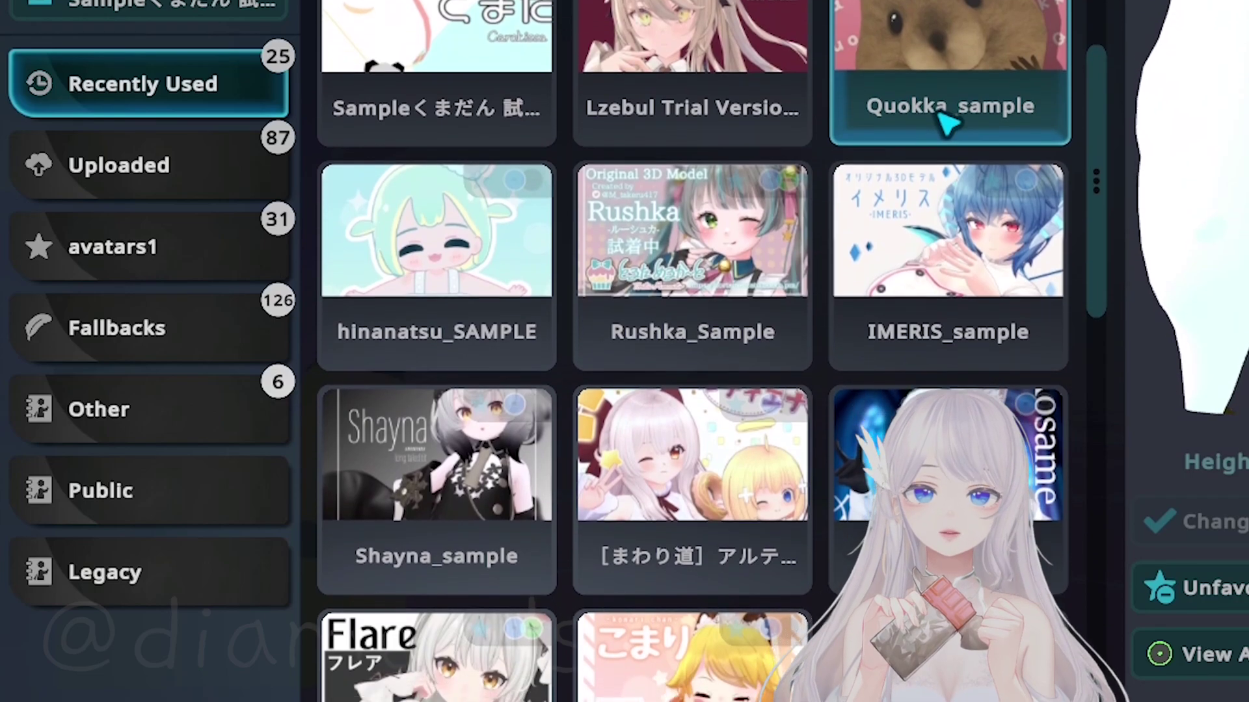
{"action": "scroll", "coordinate": [947, 123], "scroll_direction": "down", "scroll_amount": 2}
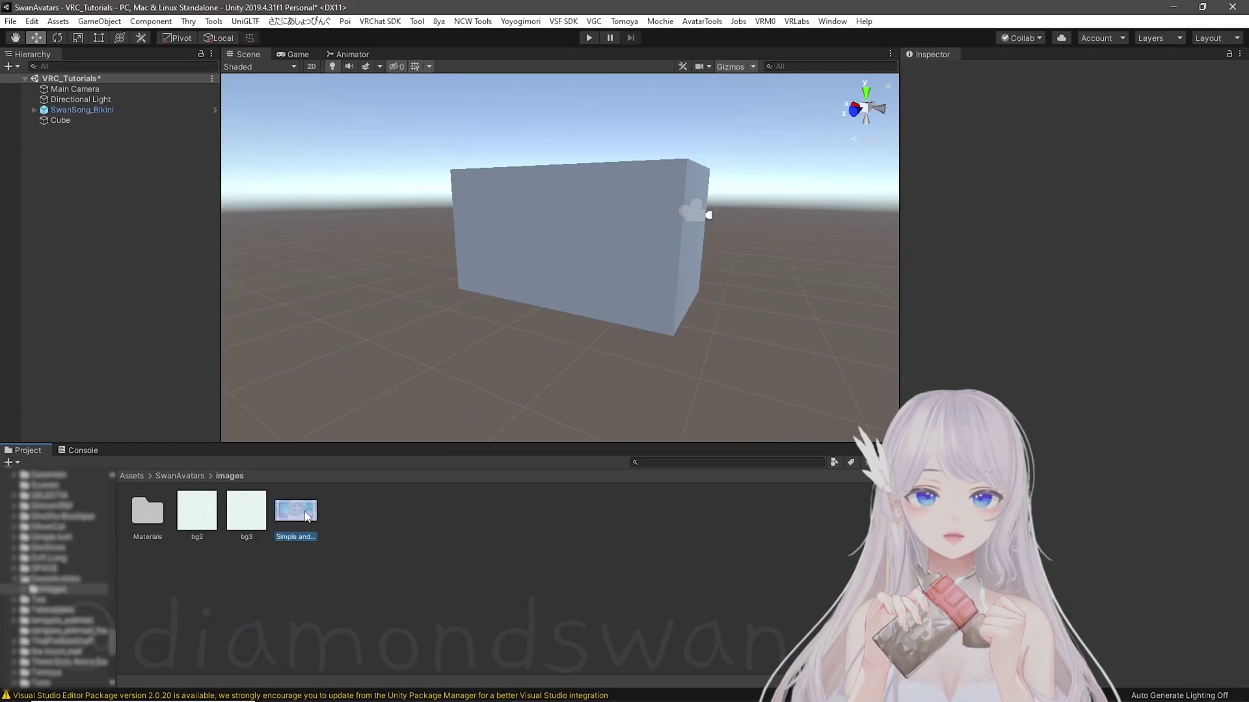
Put the Swan VR 'Simple and...' thumbnail on the cube and check VRCCam's framing in Game view.
{"action": "left_click_drag", "start_coordinate": [296, 511], "coordinate": [538, 237]}
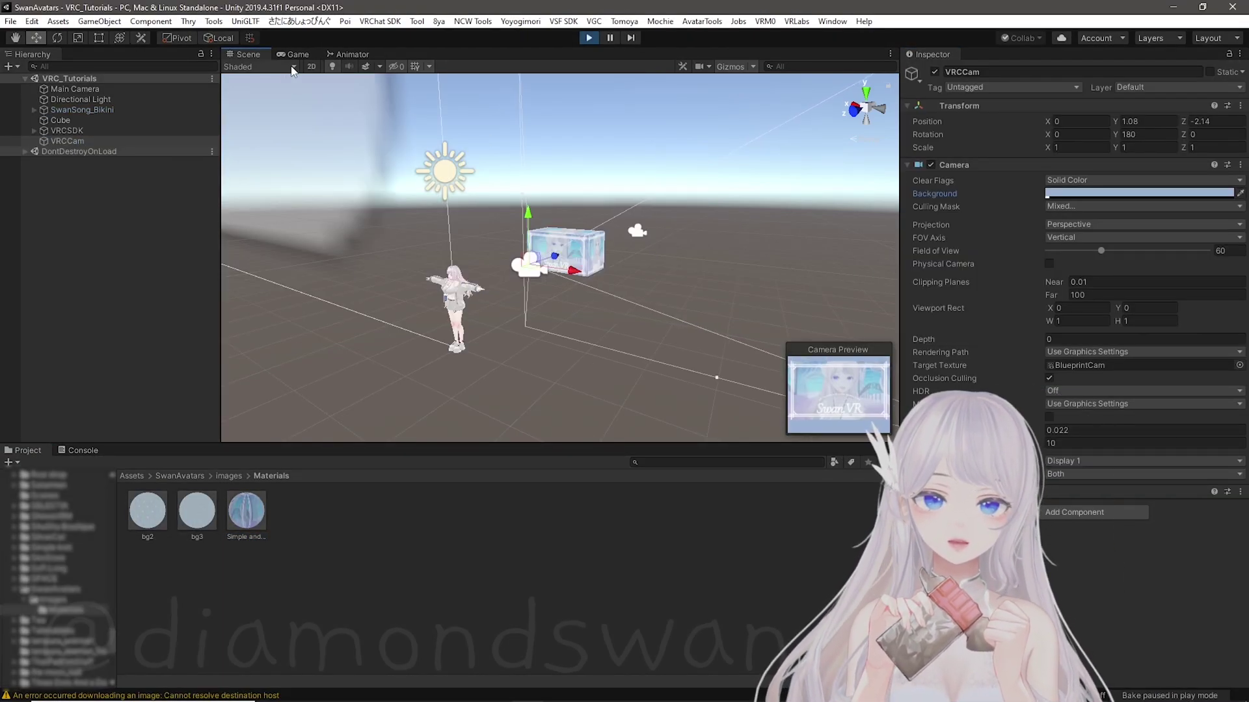
{"action": "left_click", "coordinate": [295, 54]}
{"action": "left_click", "coordinate": [247, 54]}
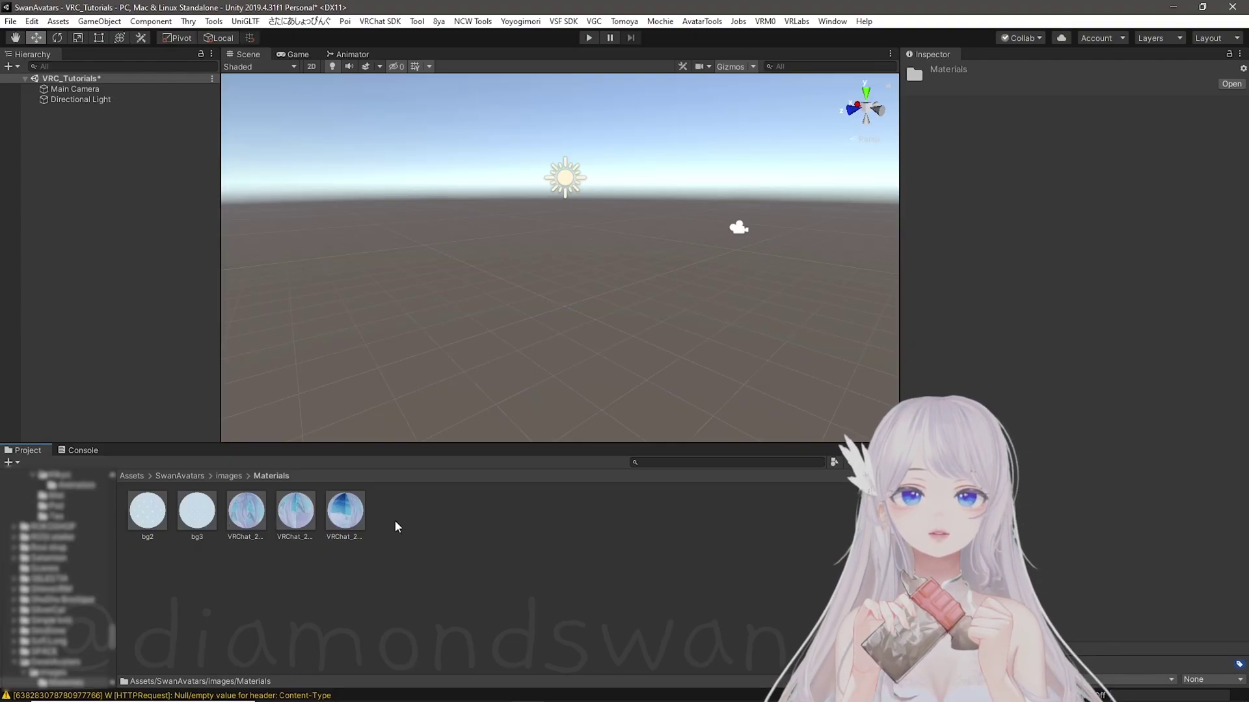
Shift-select the three VRChat photo materials, delete them, and confirm the deletion.
{"action": "left_click", "coordinate": [353, 522]}
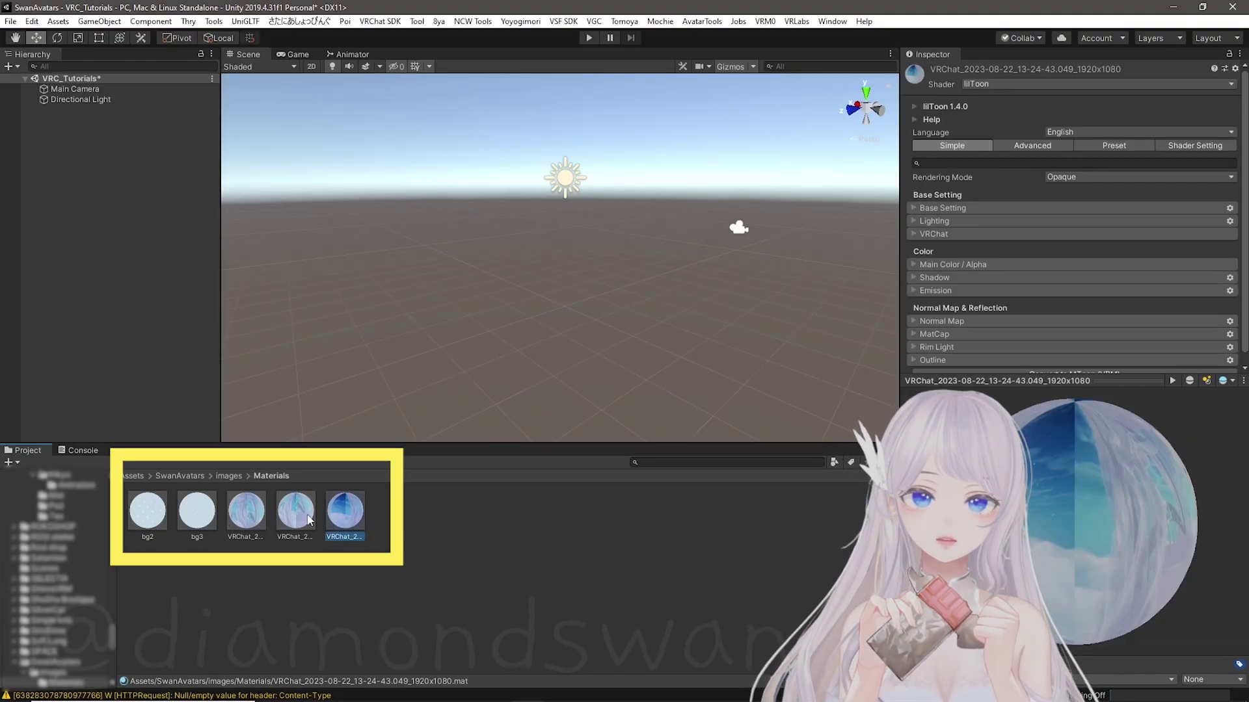
{"action": "left_click", "coordinate": [249, 514], "text": "shift"}
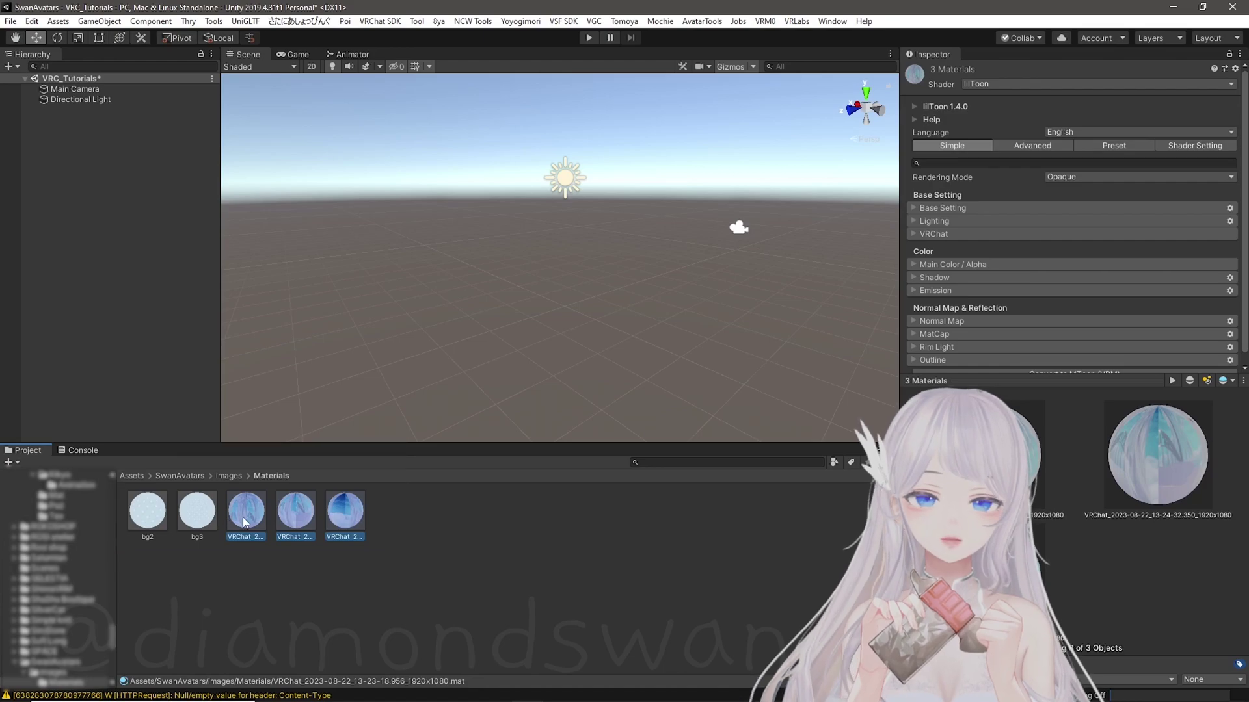
{"action": "right_click", "coordinate": [249, 514]}
{"action": "left_click", "coordinate": [323, 109]}
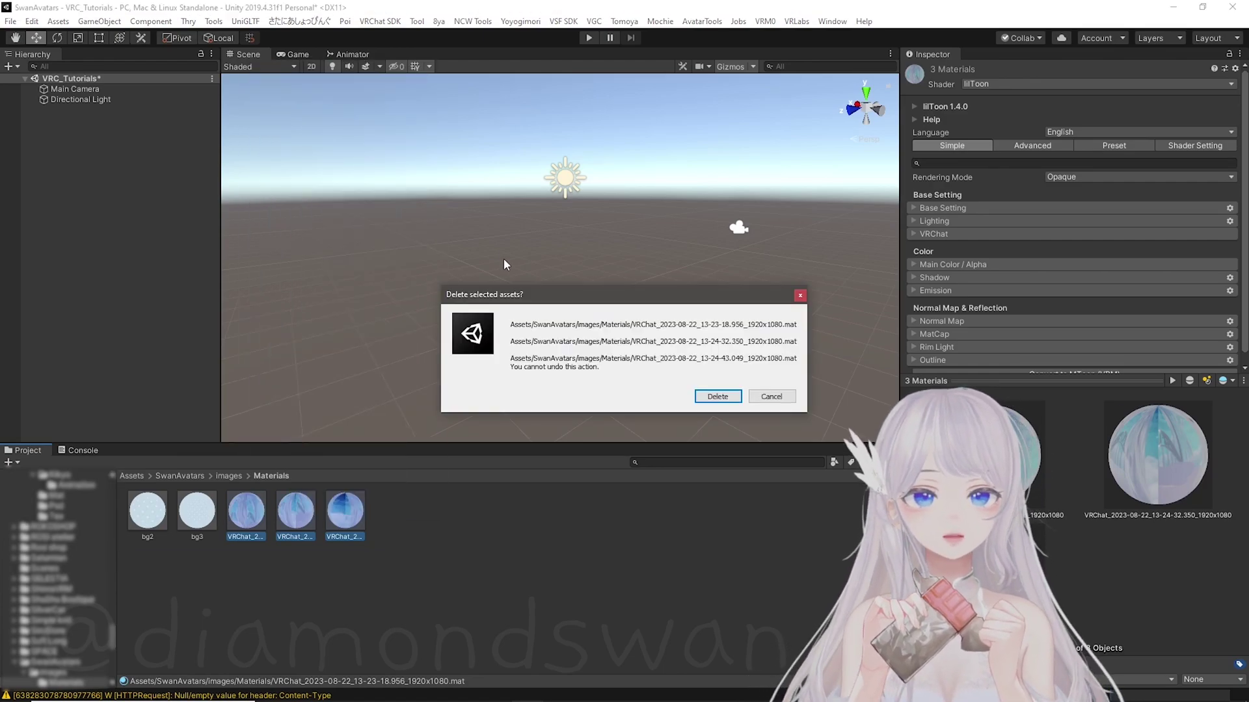
{"action": "left_click", "coordinate": [716, 397]}
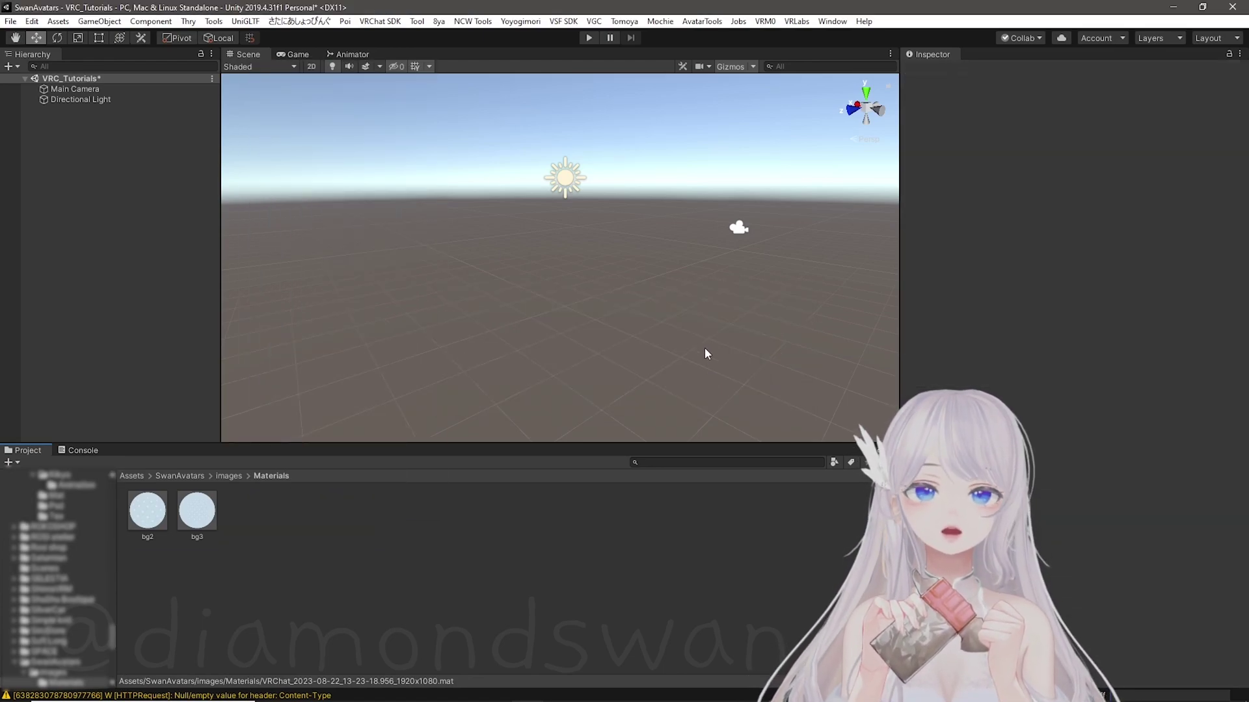